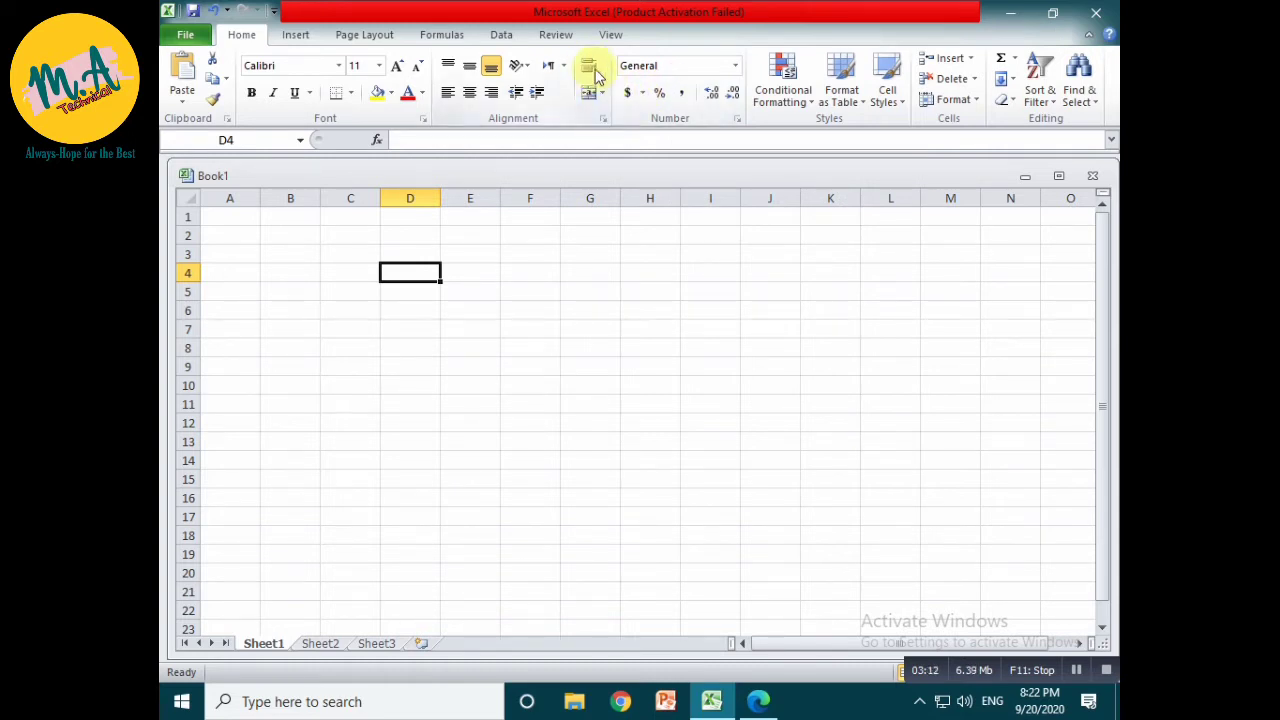
# Look through the currency symbols offered for cell D3's accounting format and leave the format unapplied
pyautogui.click(450, 251)
pyautogui.click(454, 218)
pyautogui.click(431, 259)
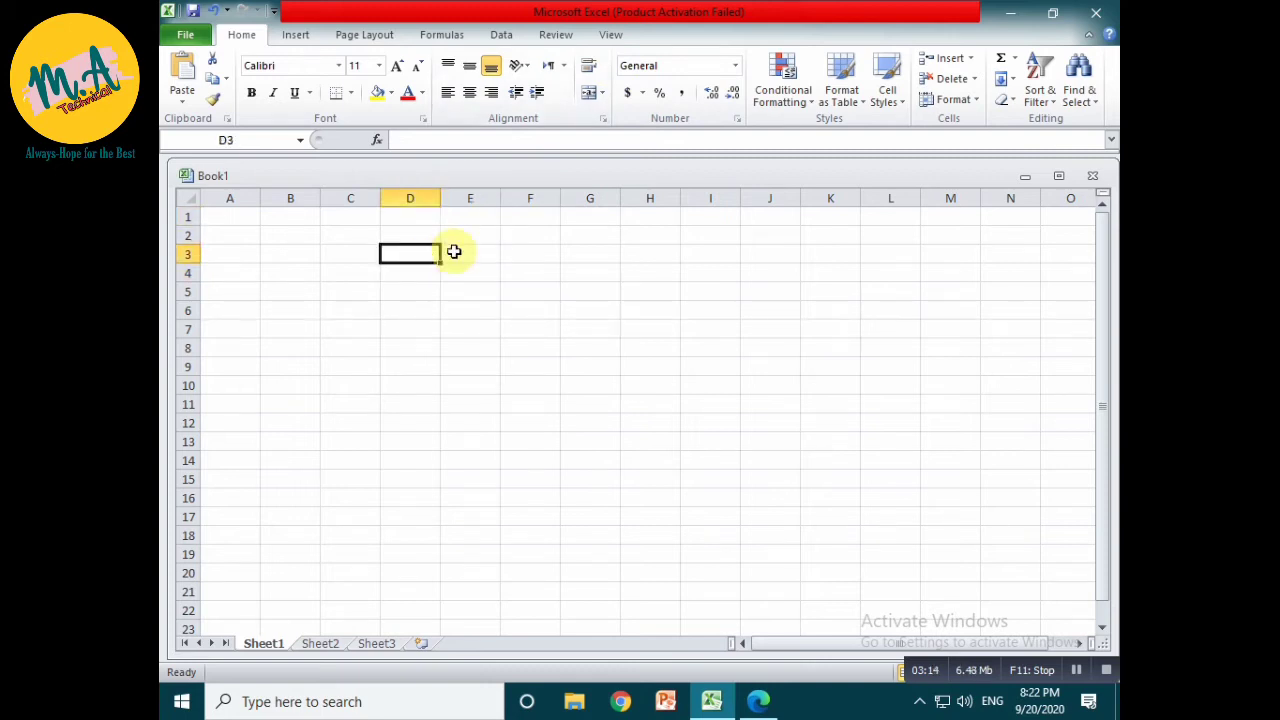
pyautogui.click(643, 93)
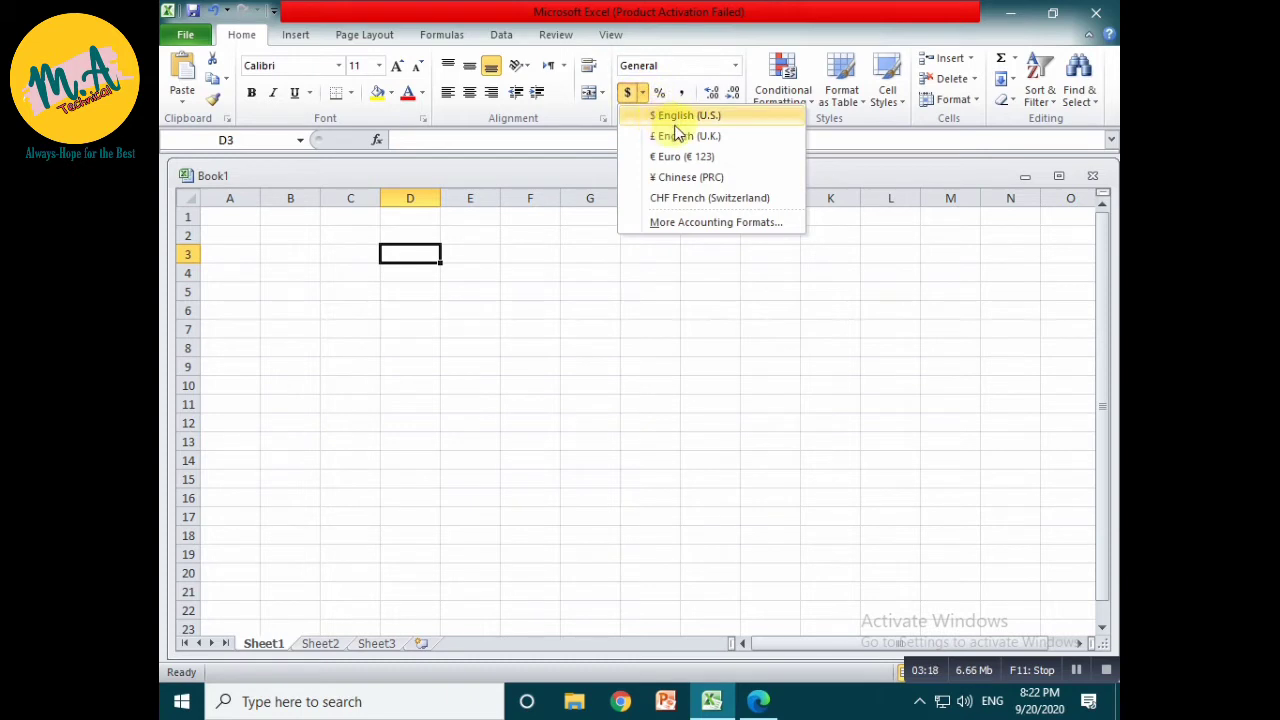
pyautogui.click(700, 230)
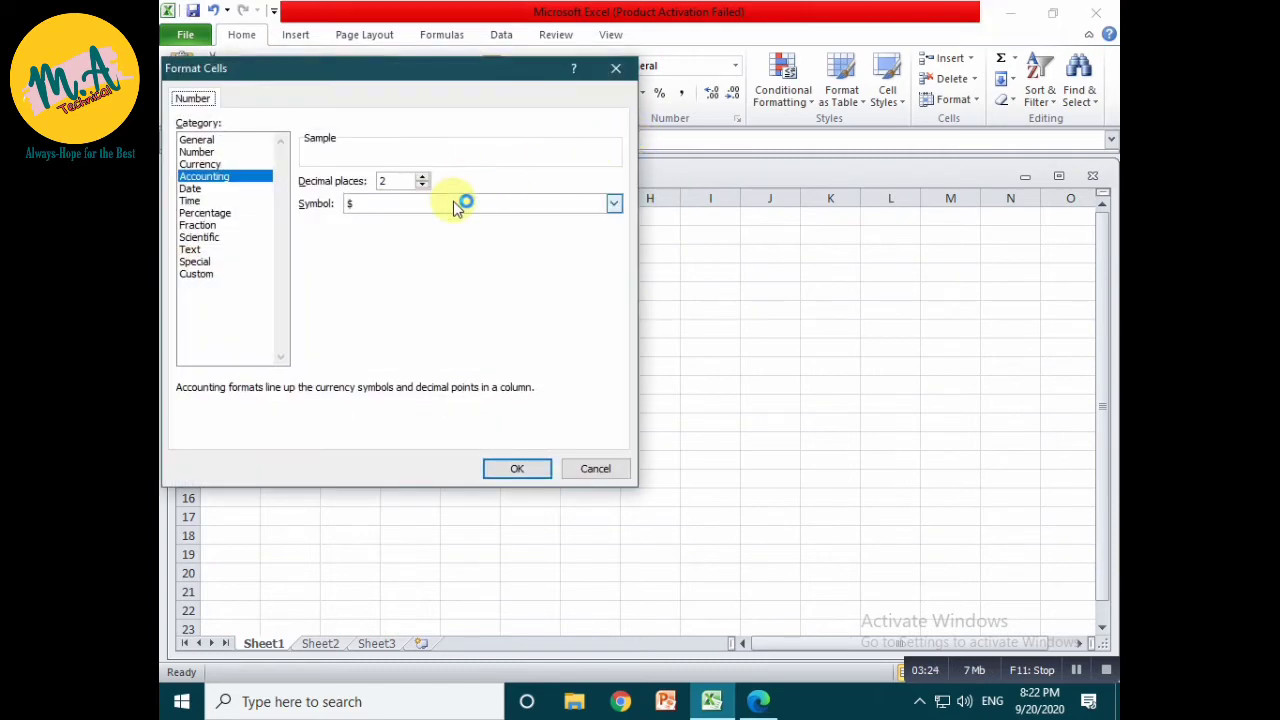
pyautogui.click(614, 205)
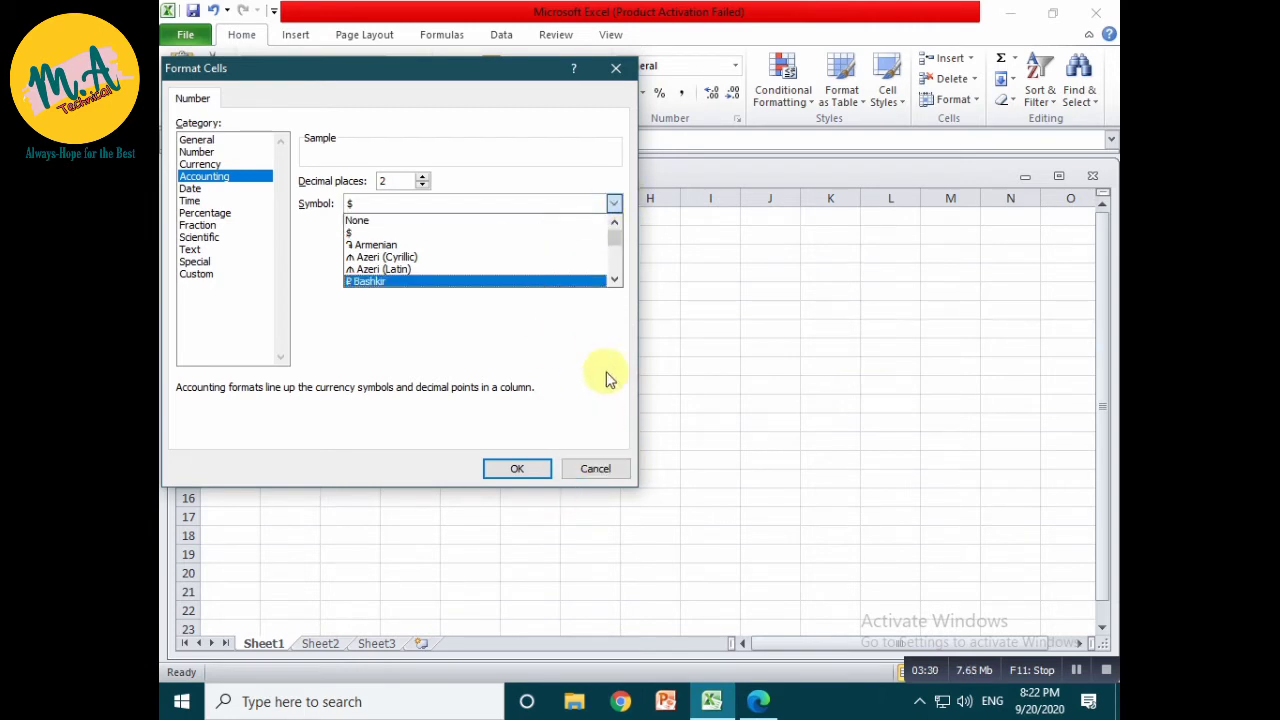
pyautogui.click(588, 469)
pyautogui.click(590, 469)
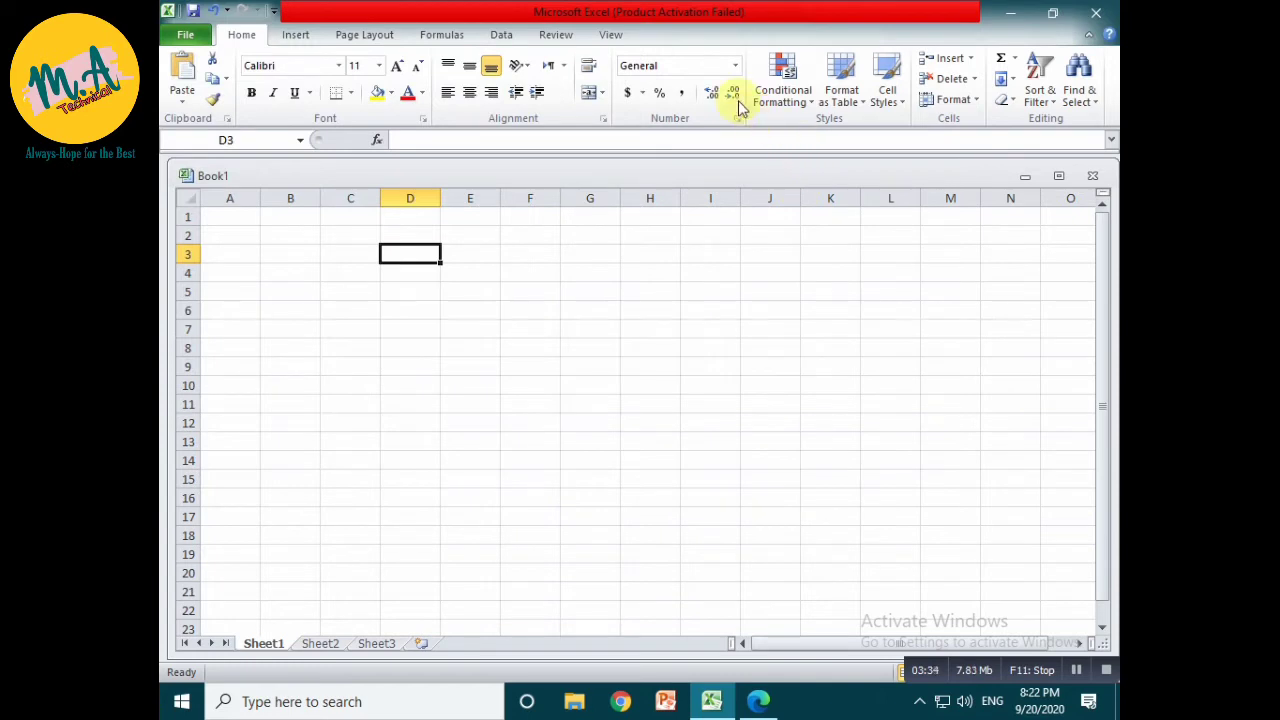
# Apply the Number format to cell D3 and enter 126 in it
pyautogui.click(735, 66)
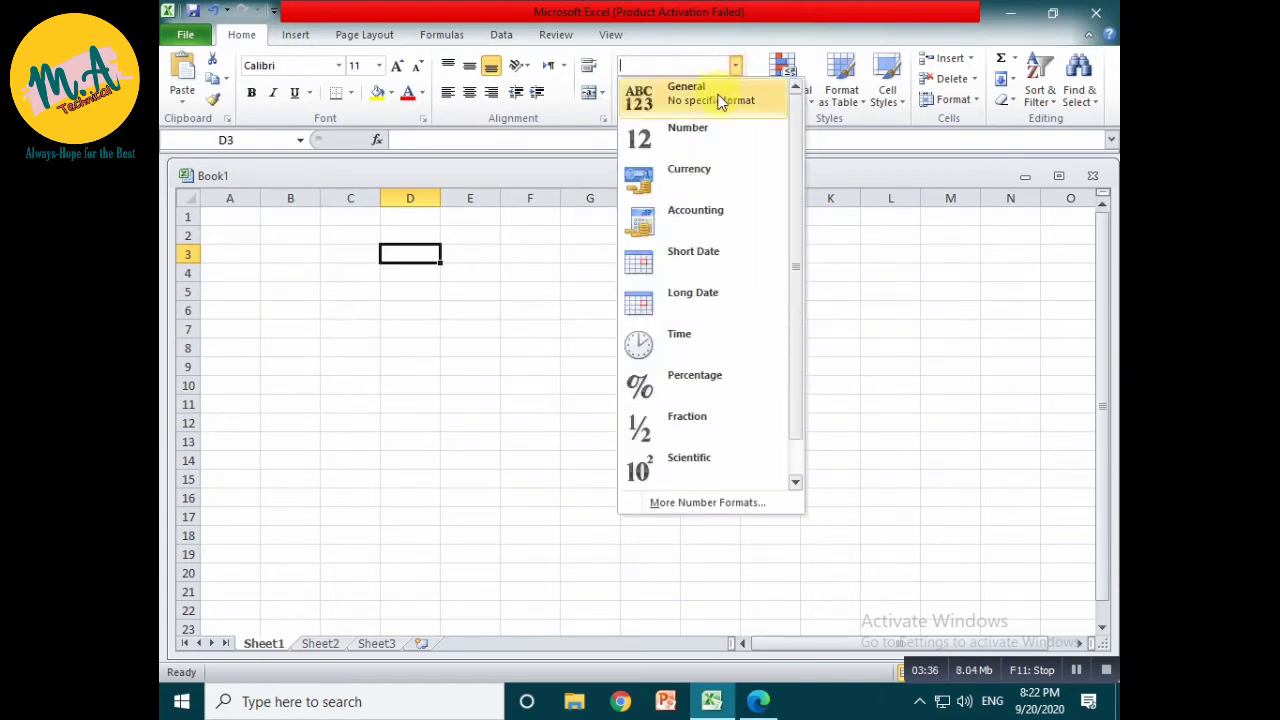
pyautogui.click(704, 148)
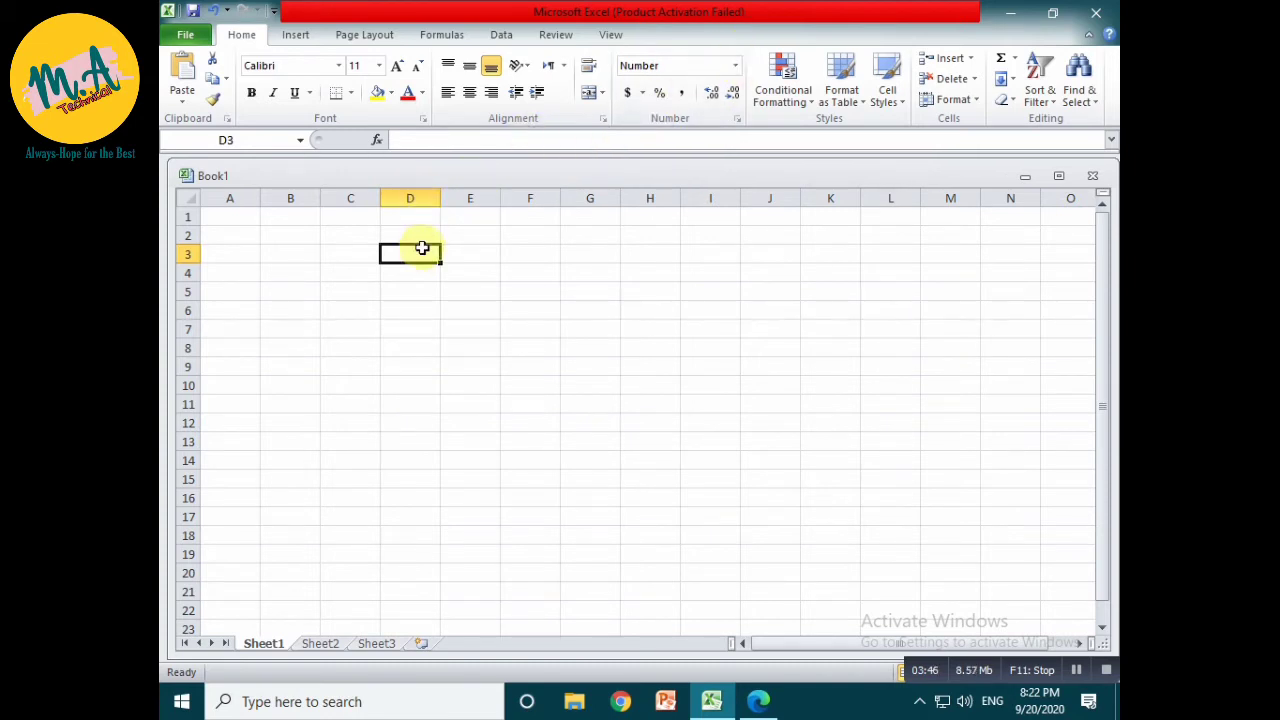
pyautogui.write('1')
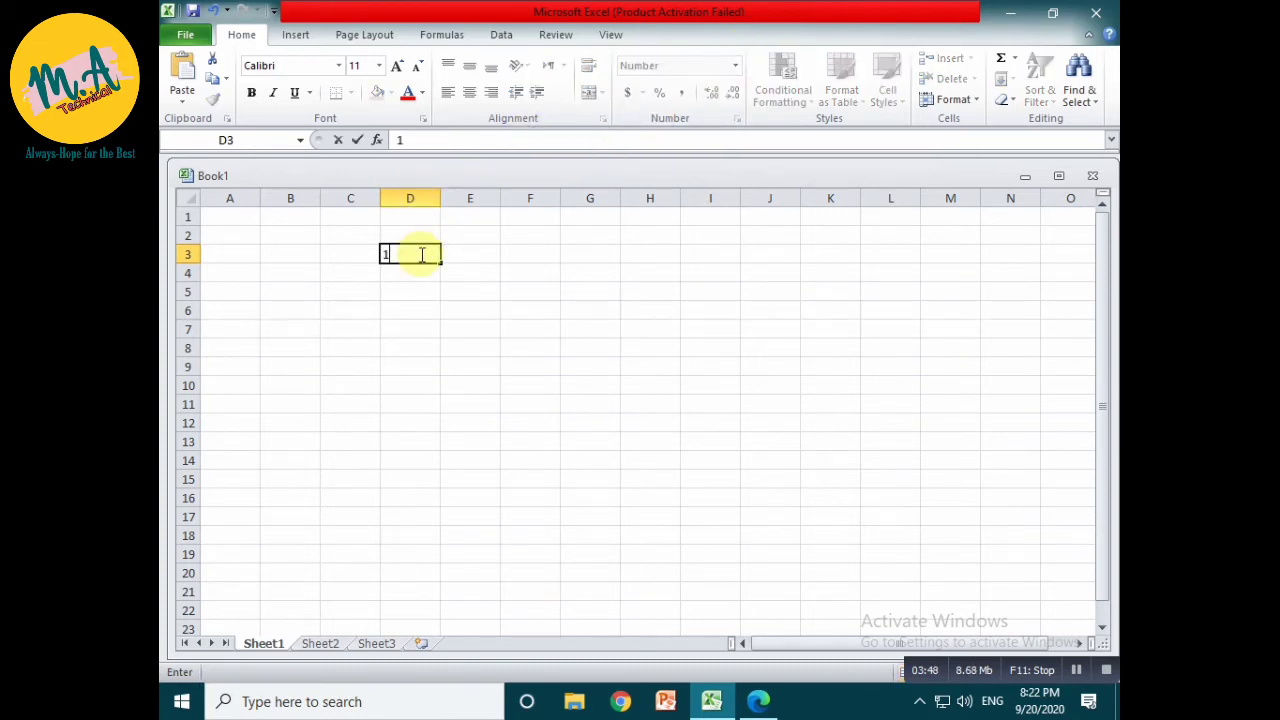
pyautogui.write('26')
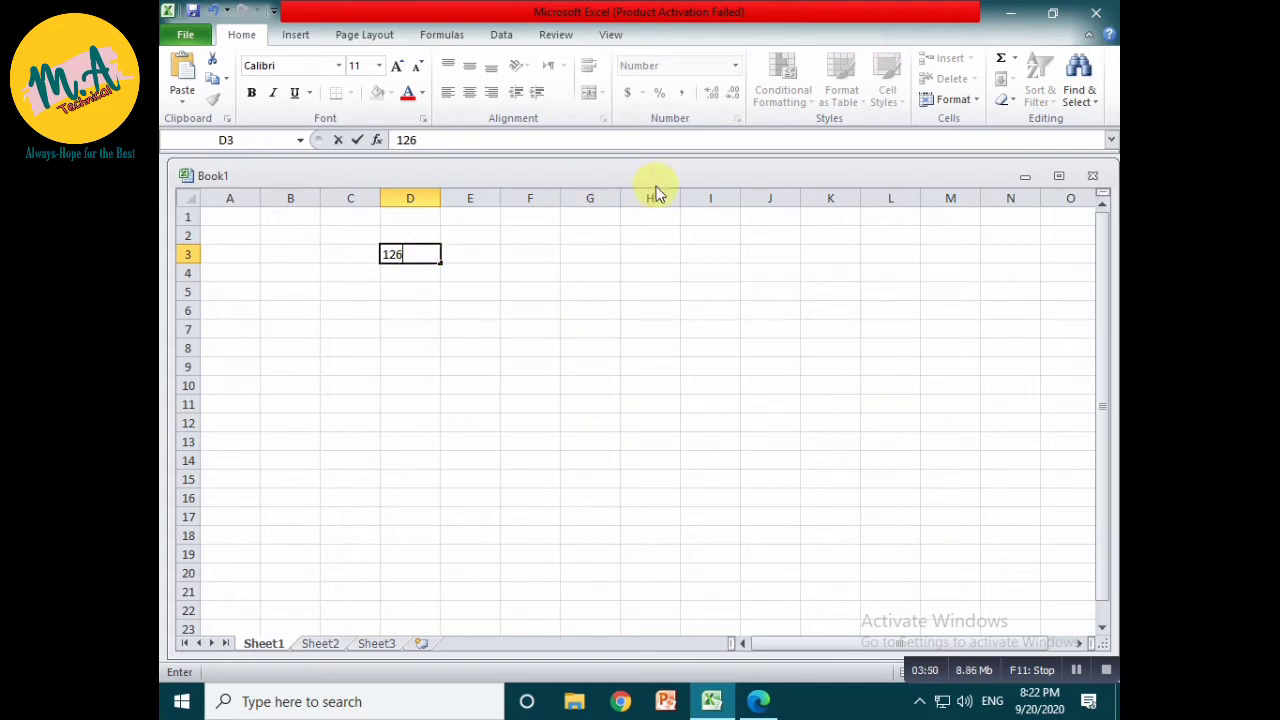
pyautogui.click(589, 347)
pyautogui.click(419, 258)
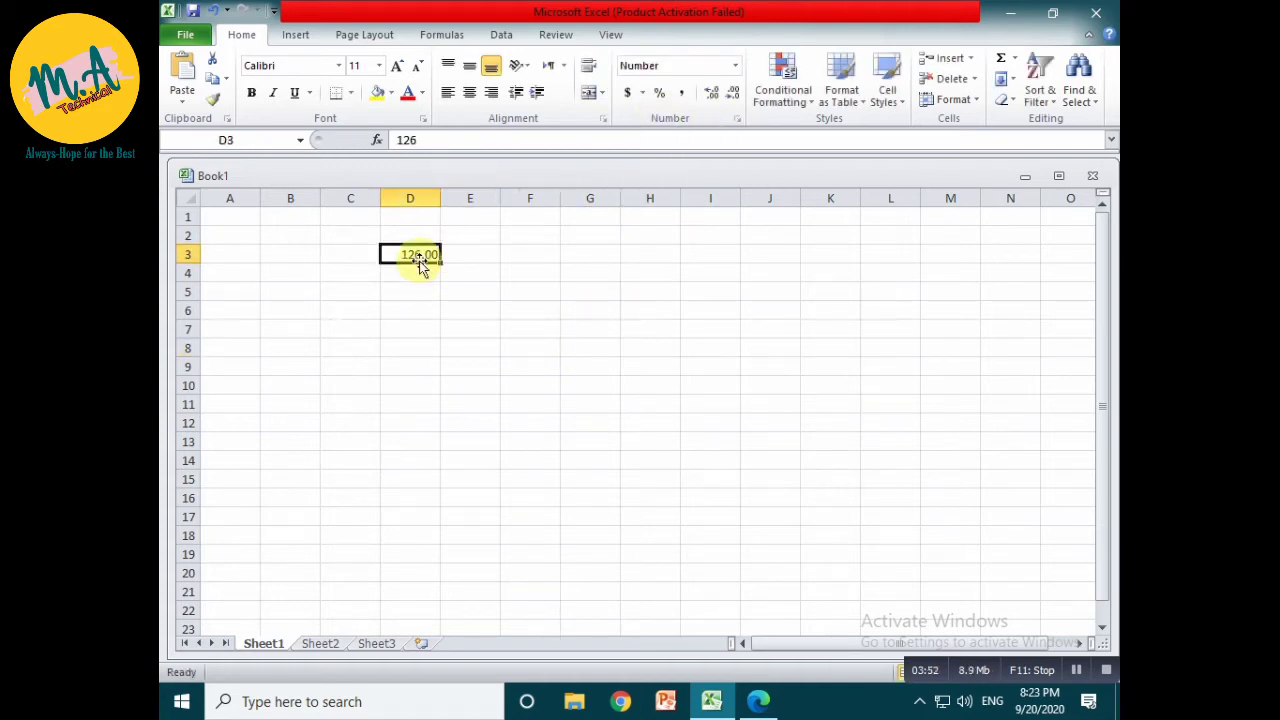
# Clear the entry in cell D3 and set cells G1:G2 to the General format
pyautogui.press('BackSpace')
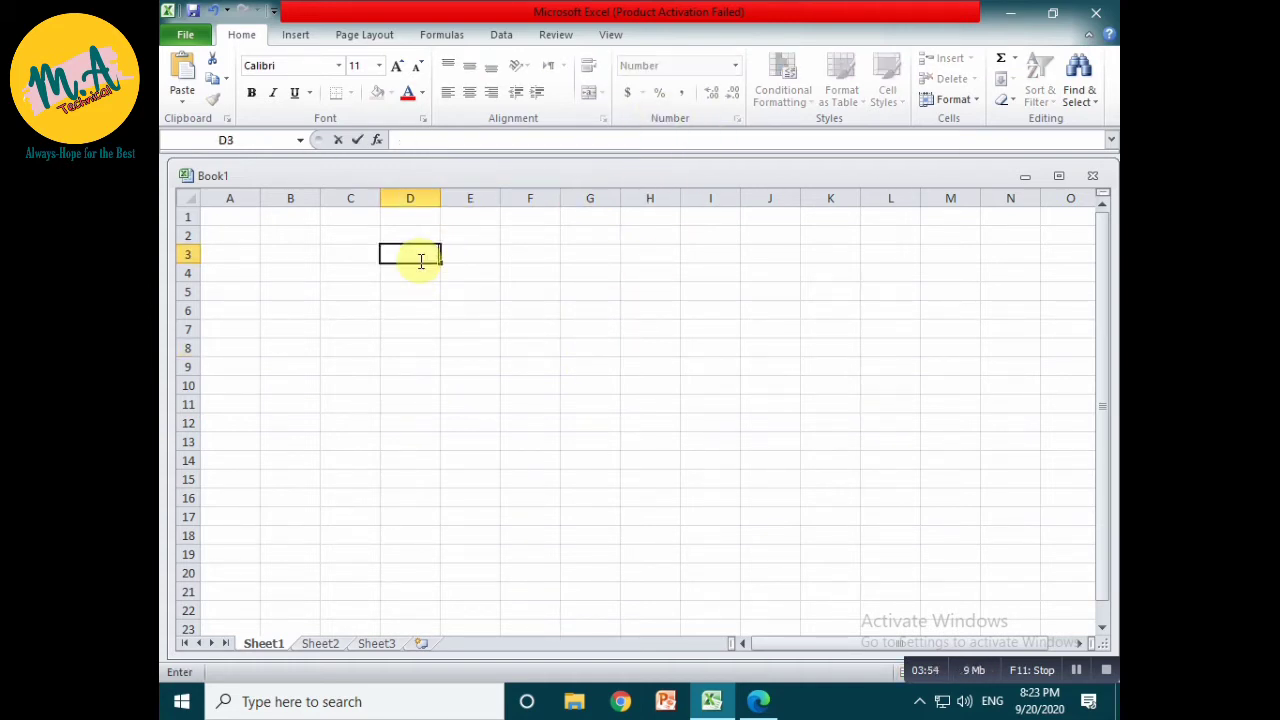
pyautogui.moveTo(588, 232); pyautogui.dragTo(590, 216)
pyautogui.click(734, 67)
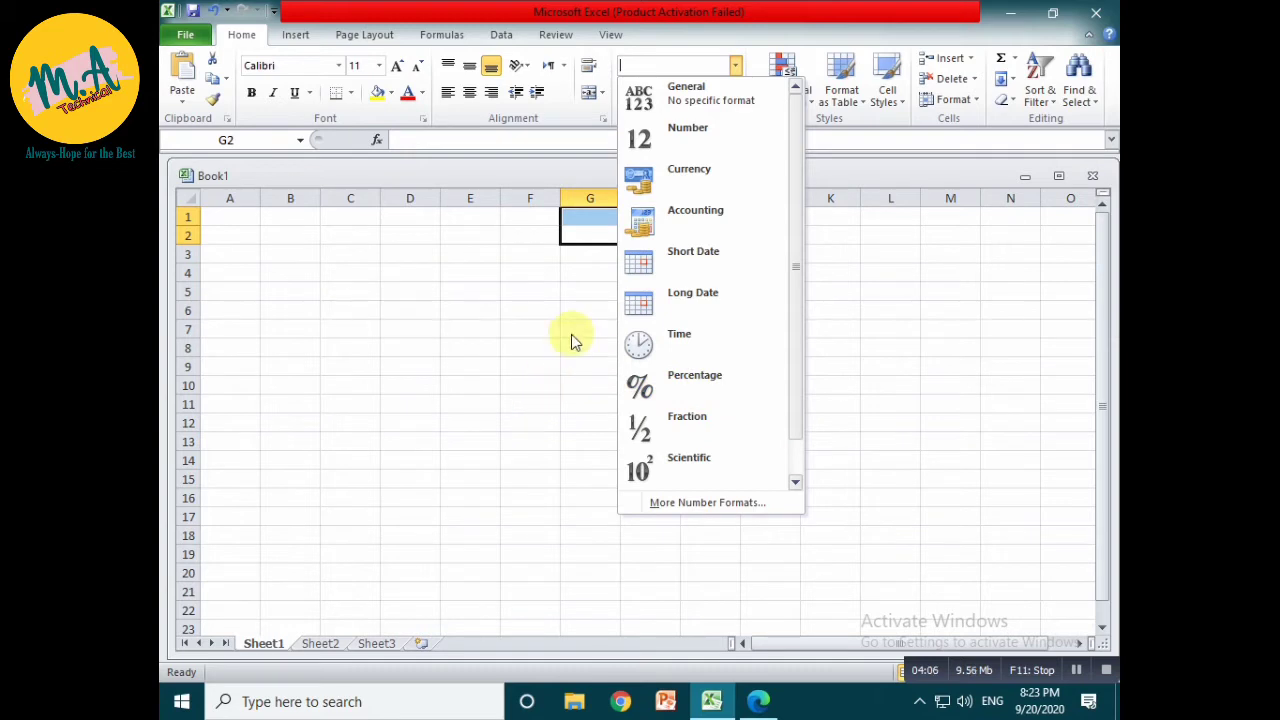
pyautogui.click(674, 112)
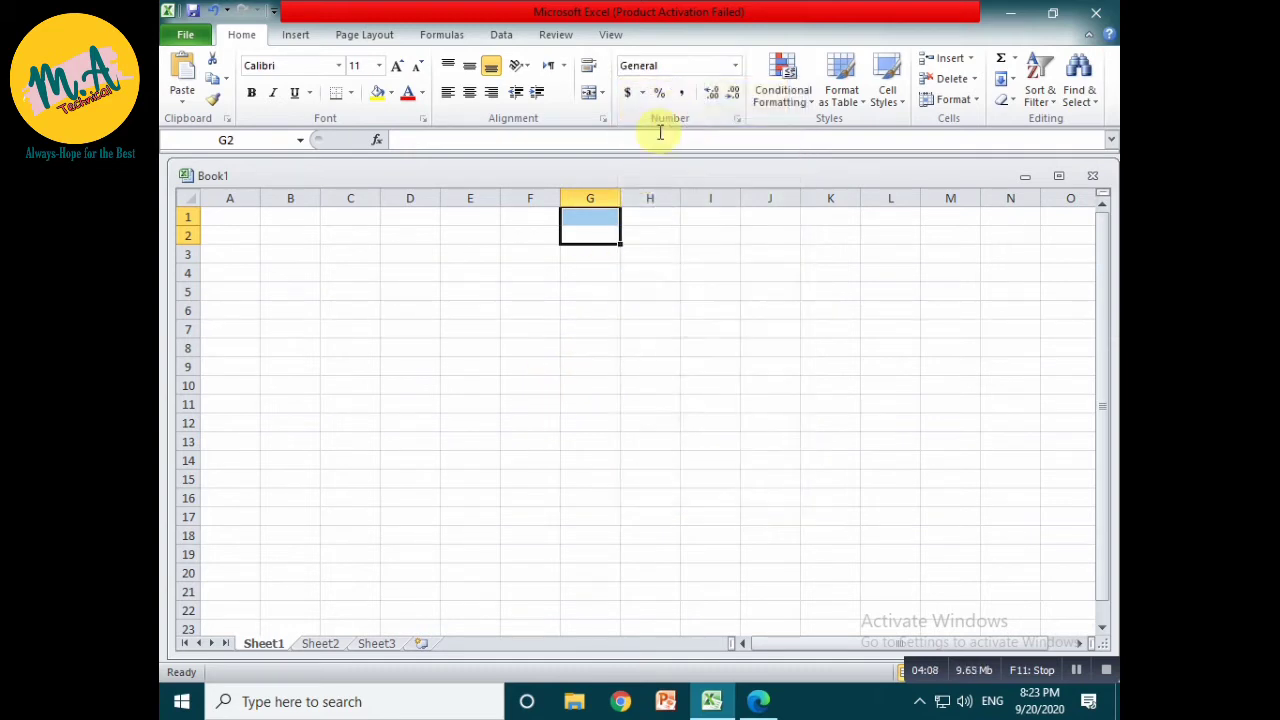
pyautogui.click(587, 233)
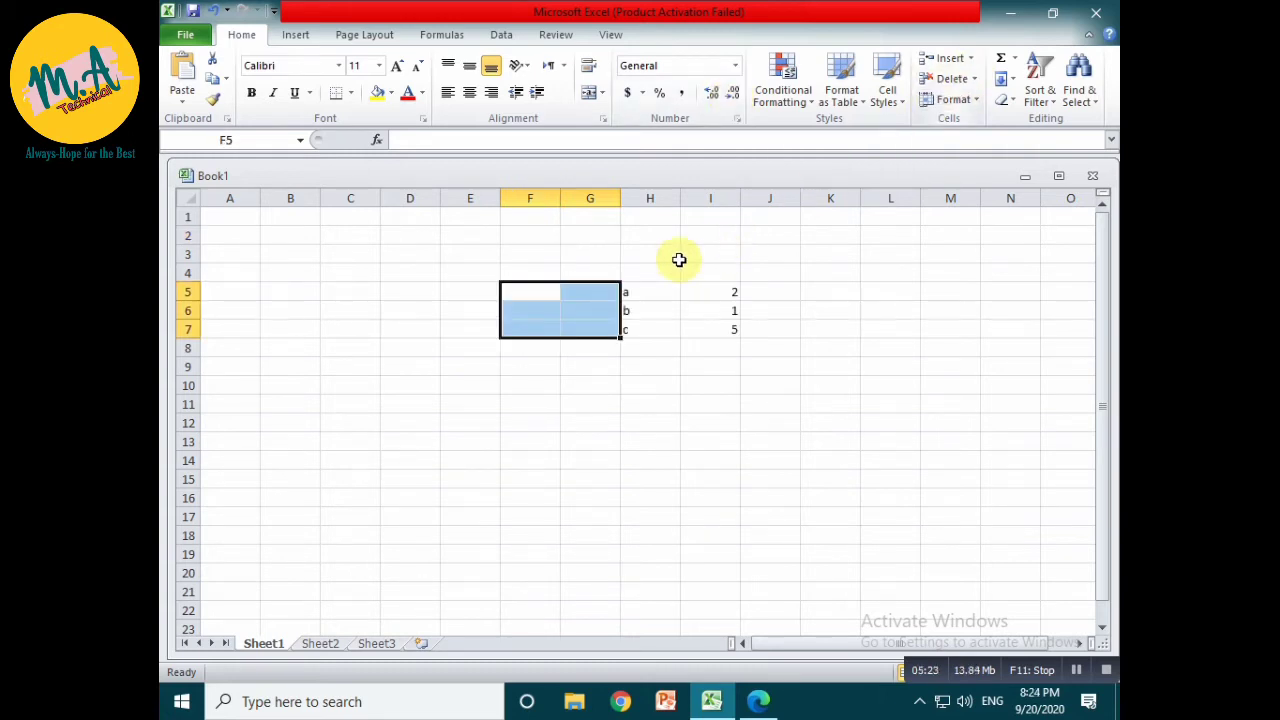
# Delete cells H5:I7, which hold the a, b, c entries and their numbers
pyautogui.click(623, 306)
pyautogui.click(627, 291)
pyautogui.moveTo(627, 291); pyautogui.dragTo(731, 334)
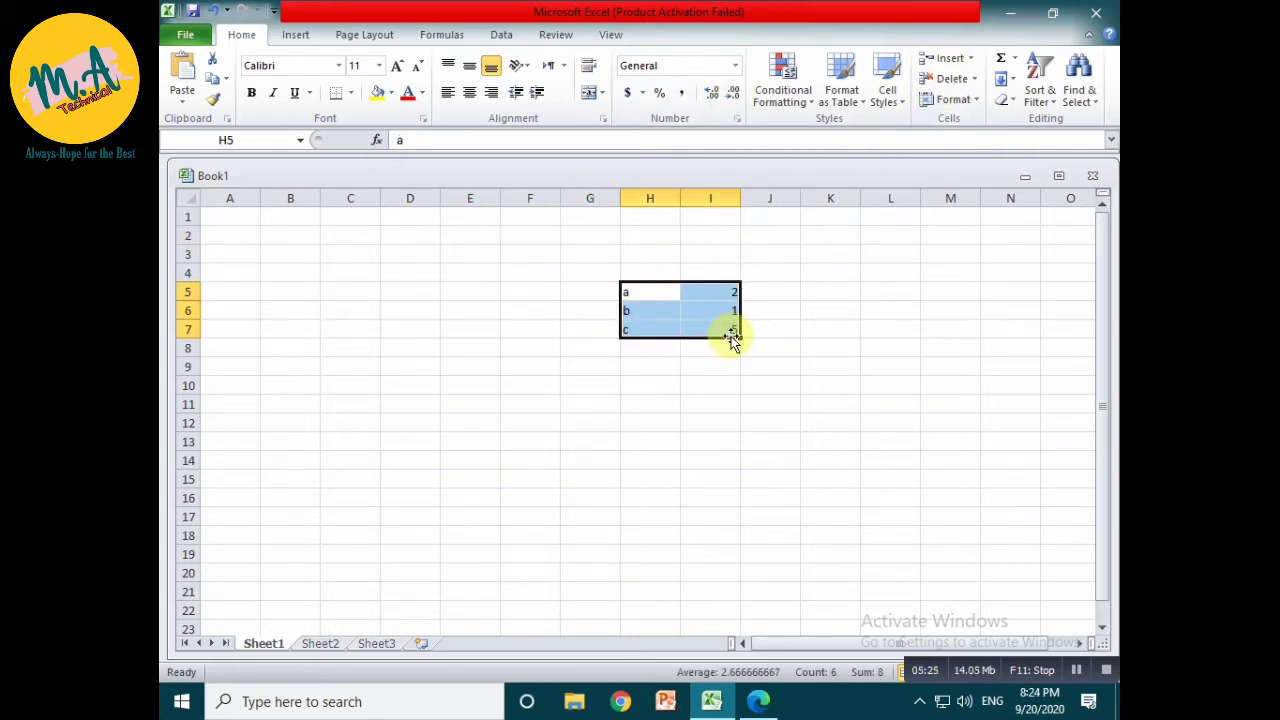
pyautogui.click(968, 60)
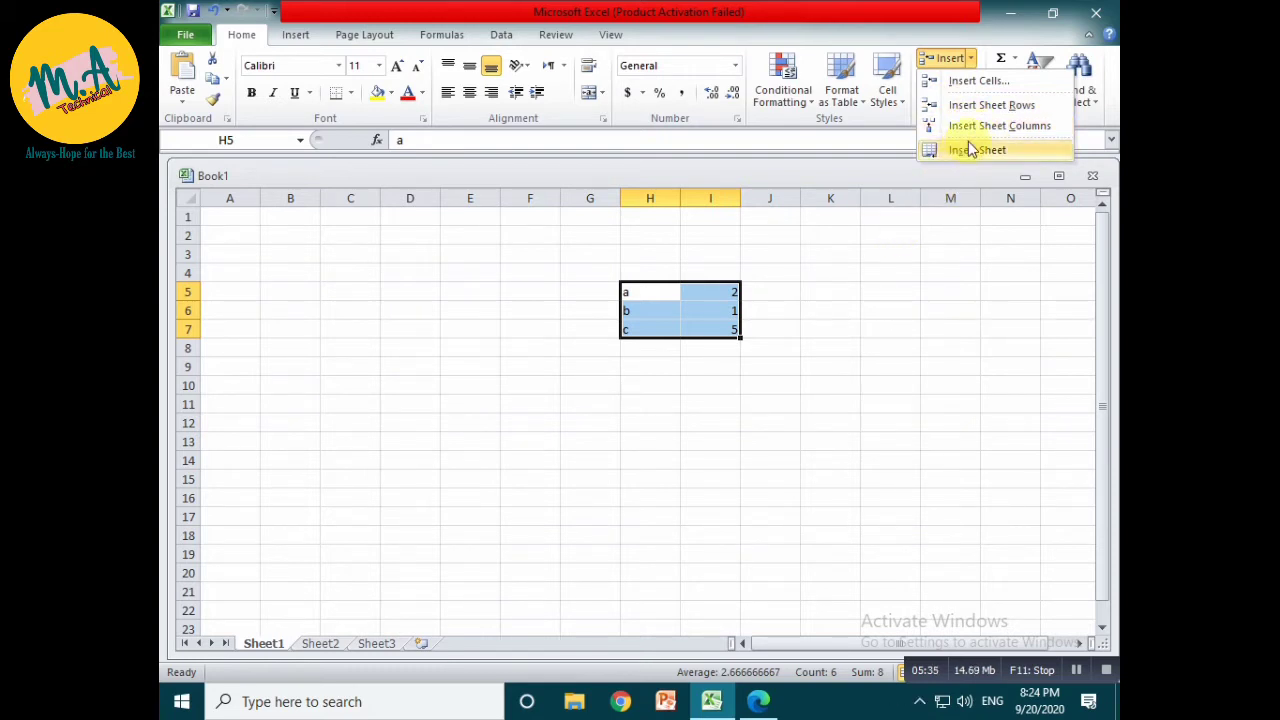
pyautogui.click(876, 289)
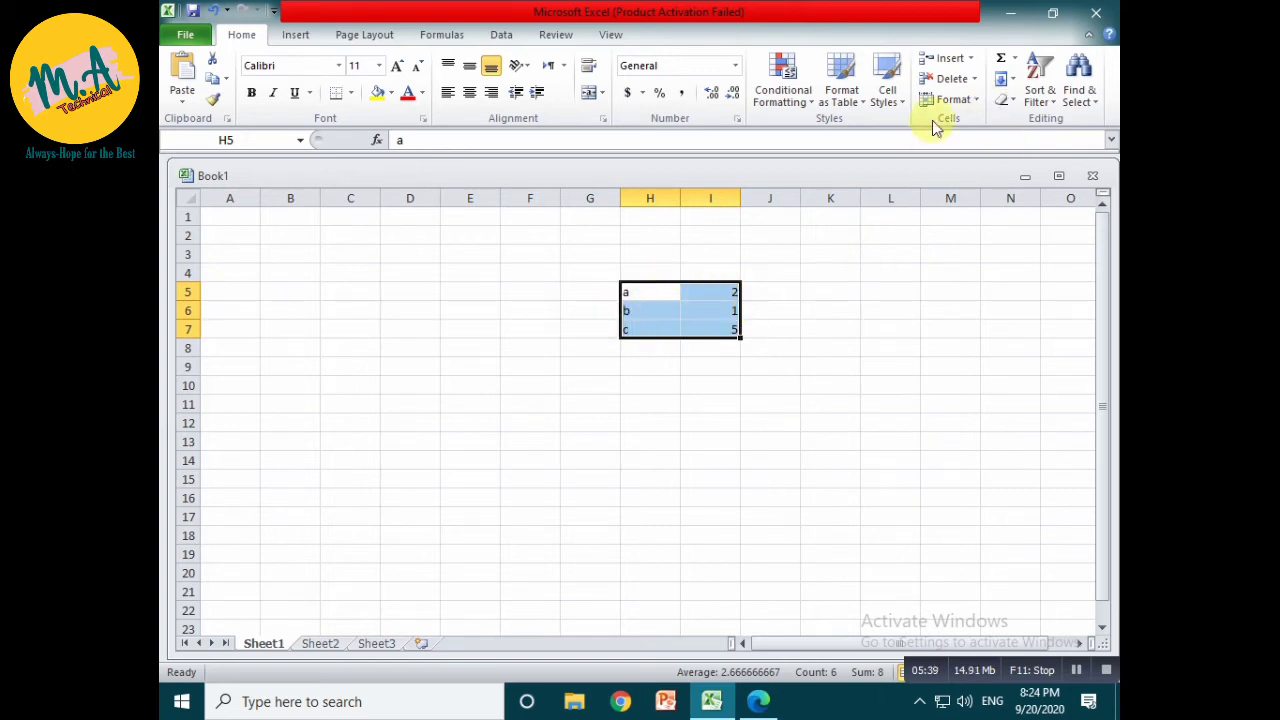
pyautogui.click(965, 86)
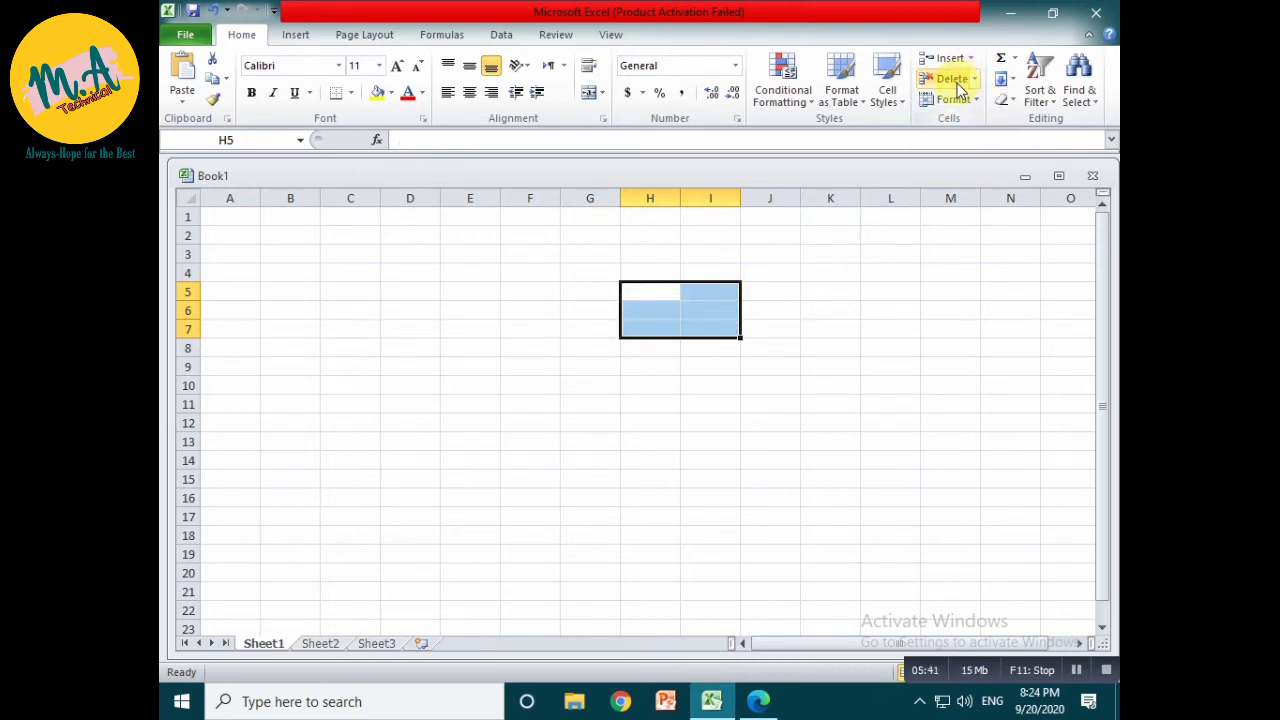
# View the row height setting for rows 5 to 7 and close it without changing anything
pyautogui.click(975, 103)
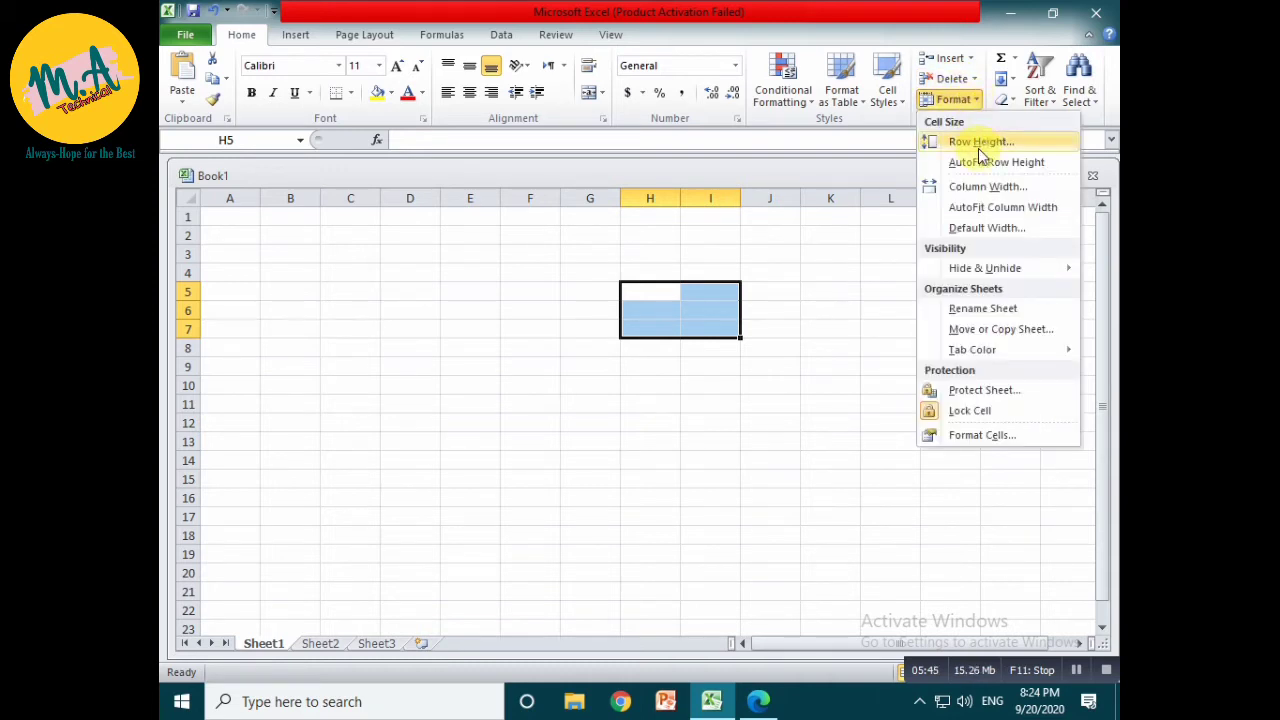
pyautogui.click(979, 148)
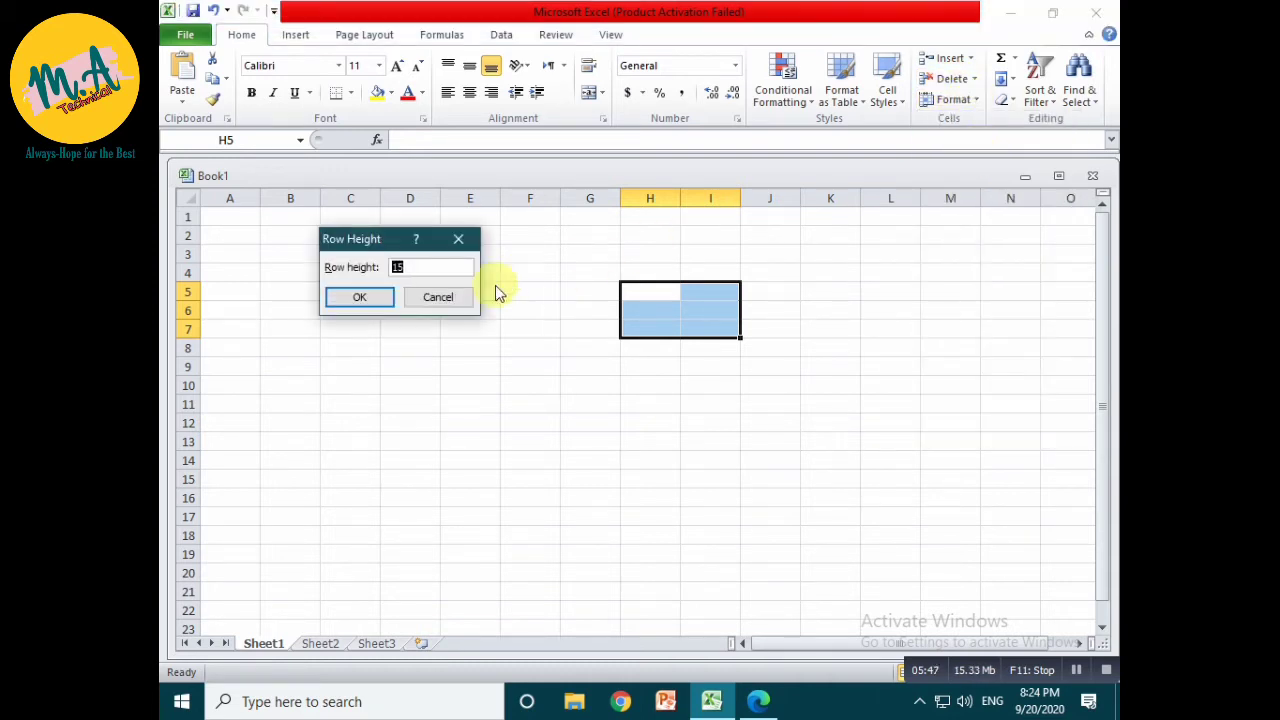
pyautogui.click(436, 297)
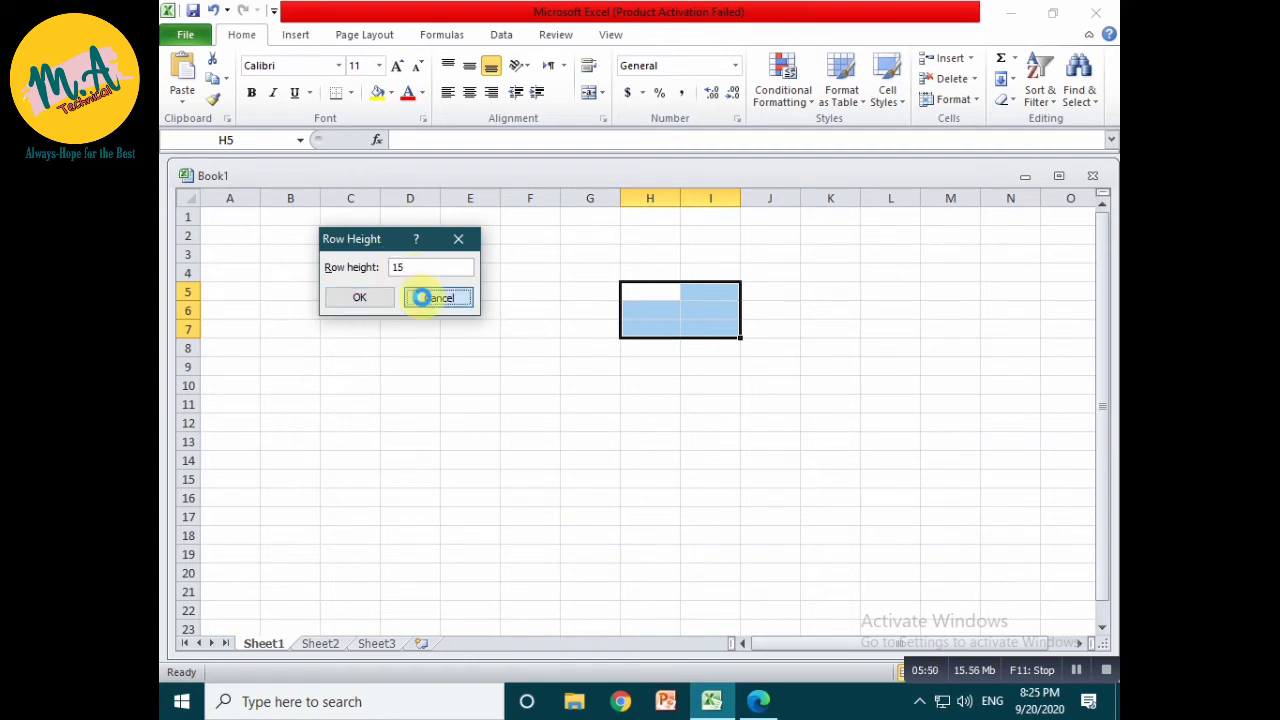
pyautogui.click(981, 103)
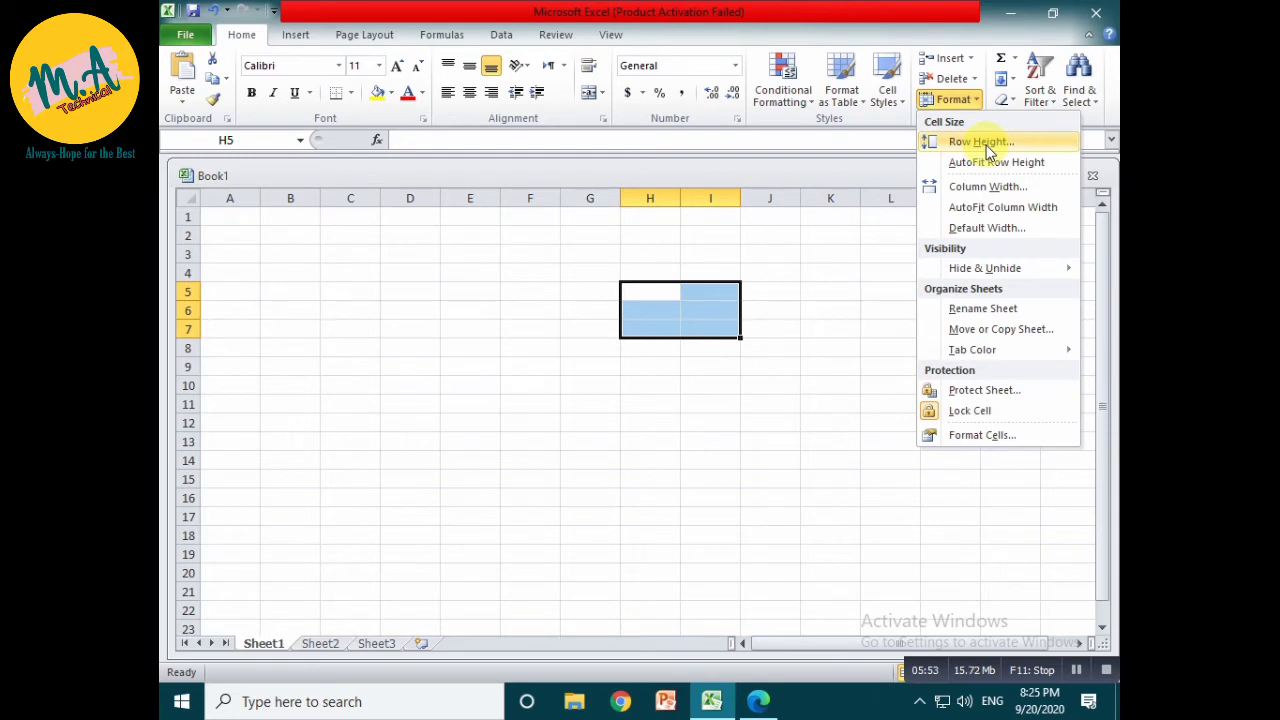
pyautogui.click(205, 302)
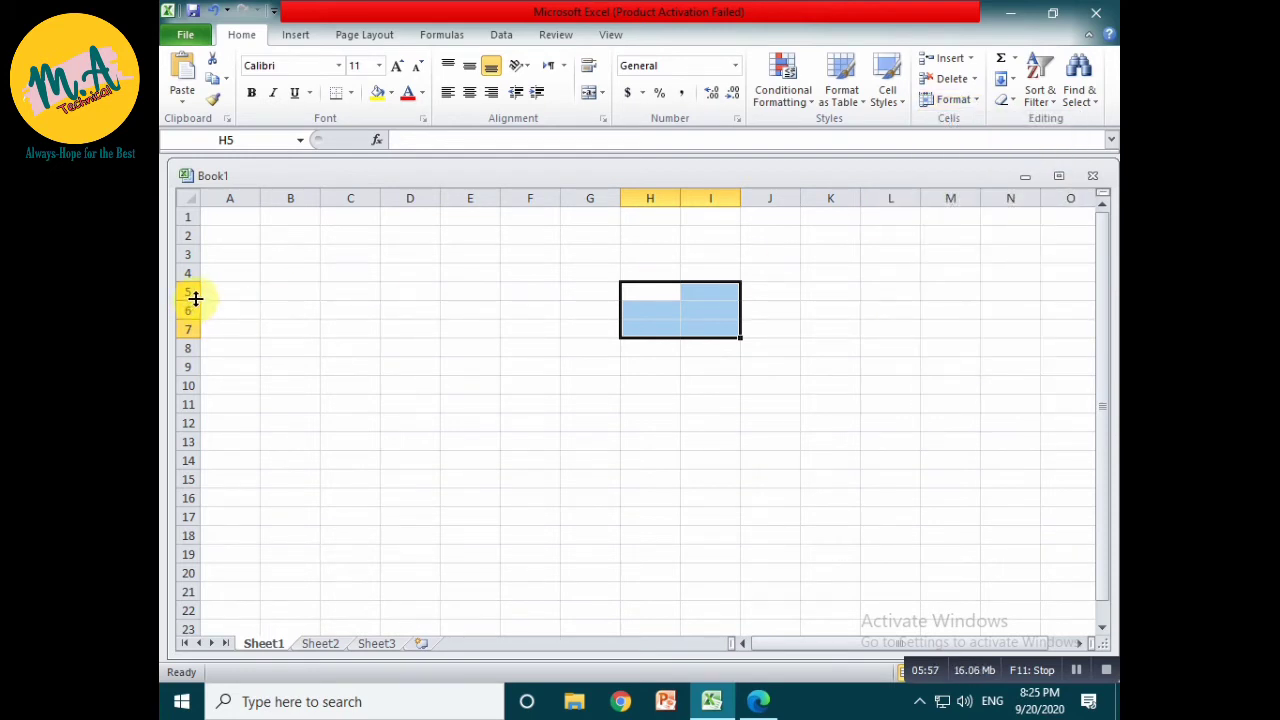
# Make row 5 taller and widen column A to nearly twice its width
pyautogui.moveTo(195, 299)
pyautogui.mouseDown()
pyautogui.moveTo(203, 331)
pyautogui.moveTo(208, 305)
pyautogui.mouseUp()
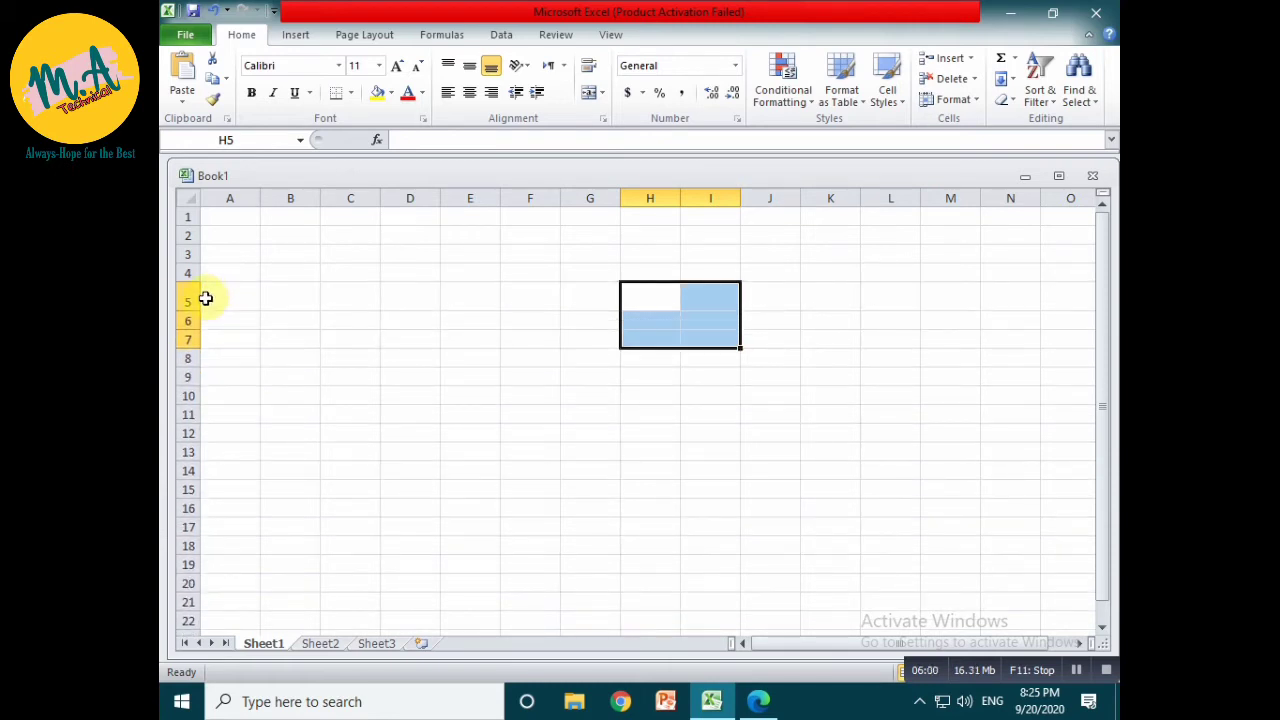
pyautogui.click(256, 298)
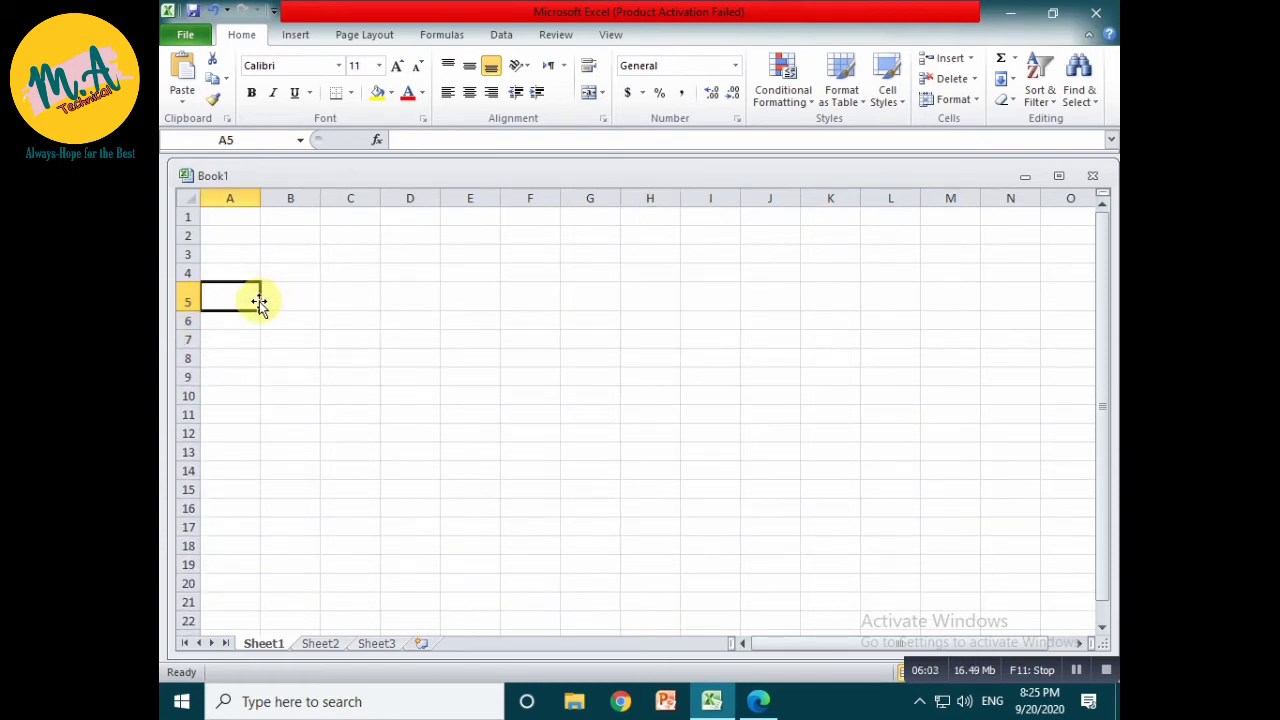
pyautogui.moveTo(258, 201); pyautogui.dragTo(311, 237)
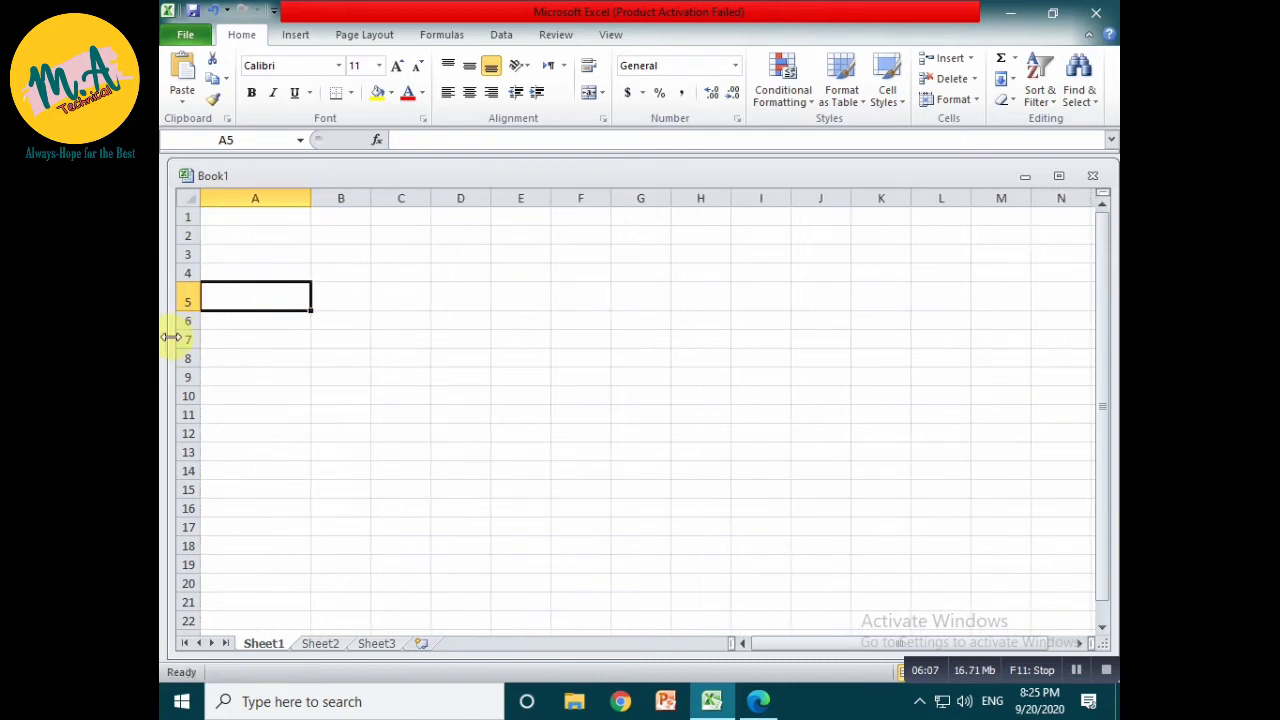
# Reduce row 5's height to about 21.00 (28 pixels) and select cell A5
pyautogui.moveTo(200, 310); pyautogui.dragTo(201, 310)
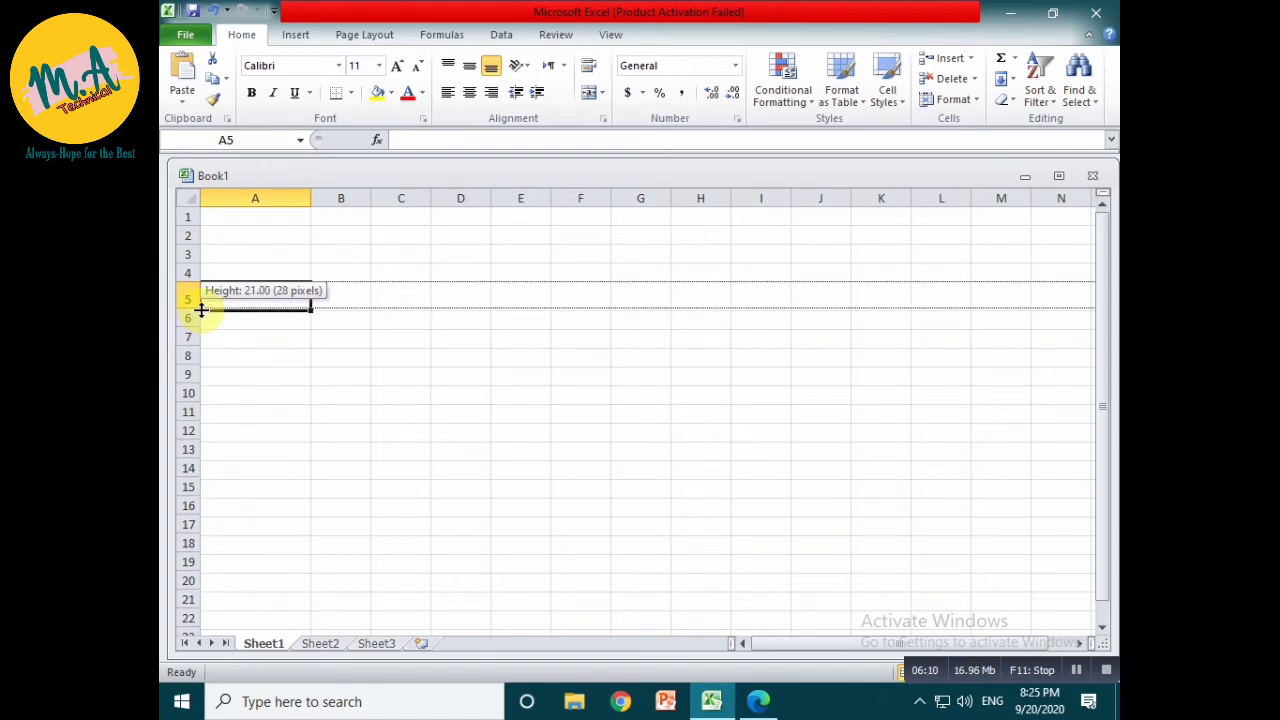
pyautogui.moveTo(201, 310); pyautogui.dragTo(201, 310)
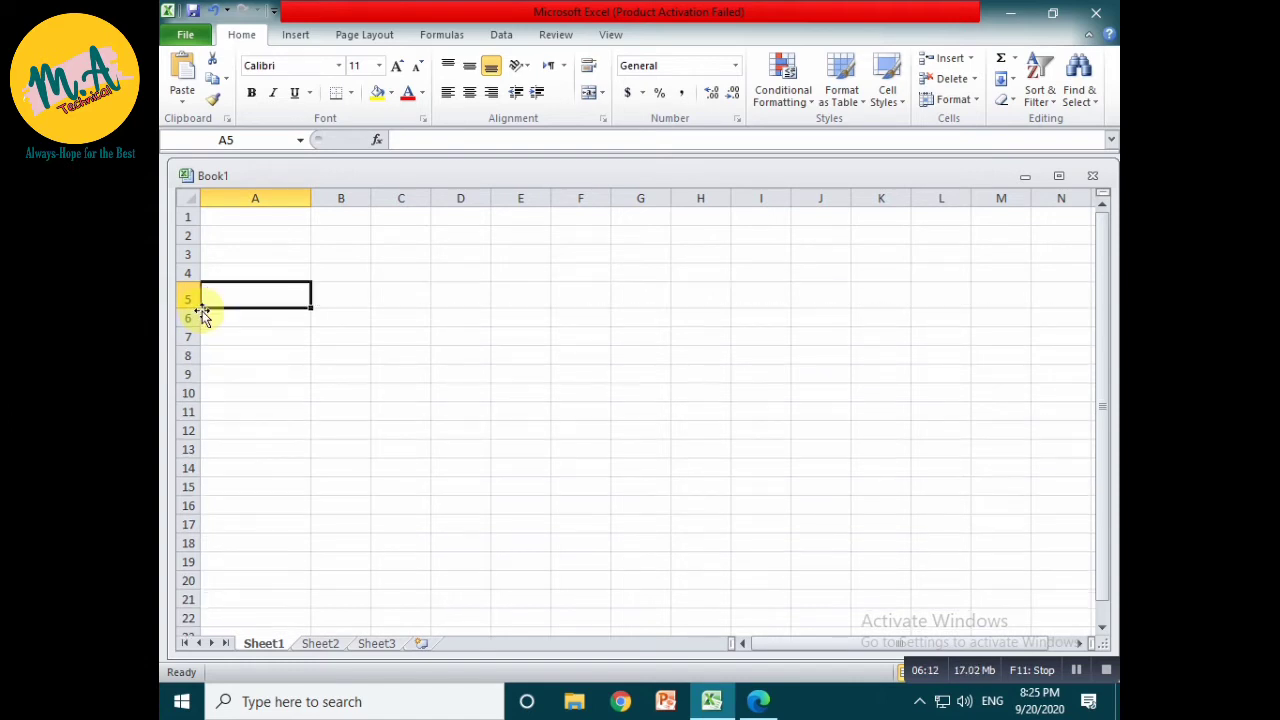
pyautogui.click(229, 336)
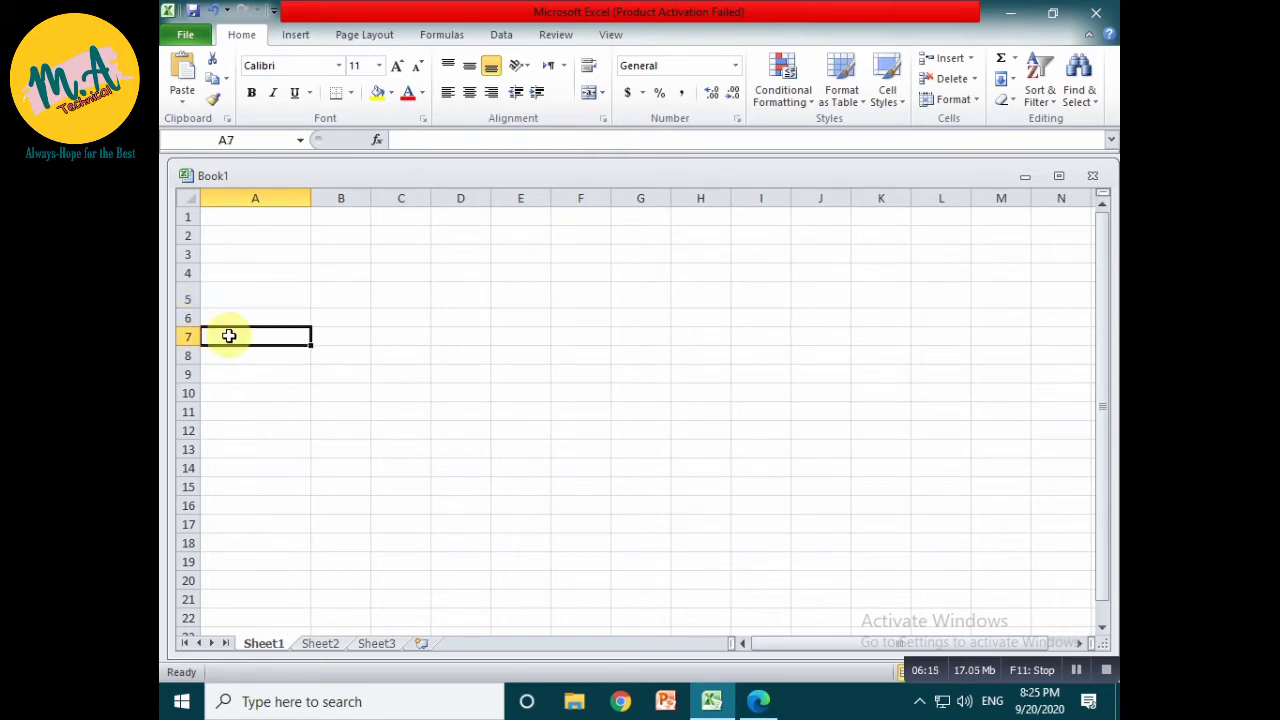
pyautogui.moveTo(195, 345); pyautogui.dragTo(194, 308)
pyautogui.click(205, 300)
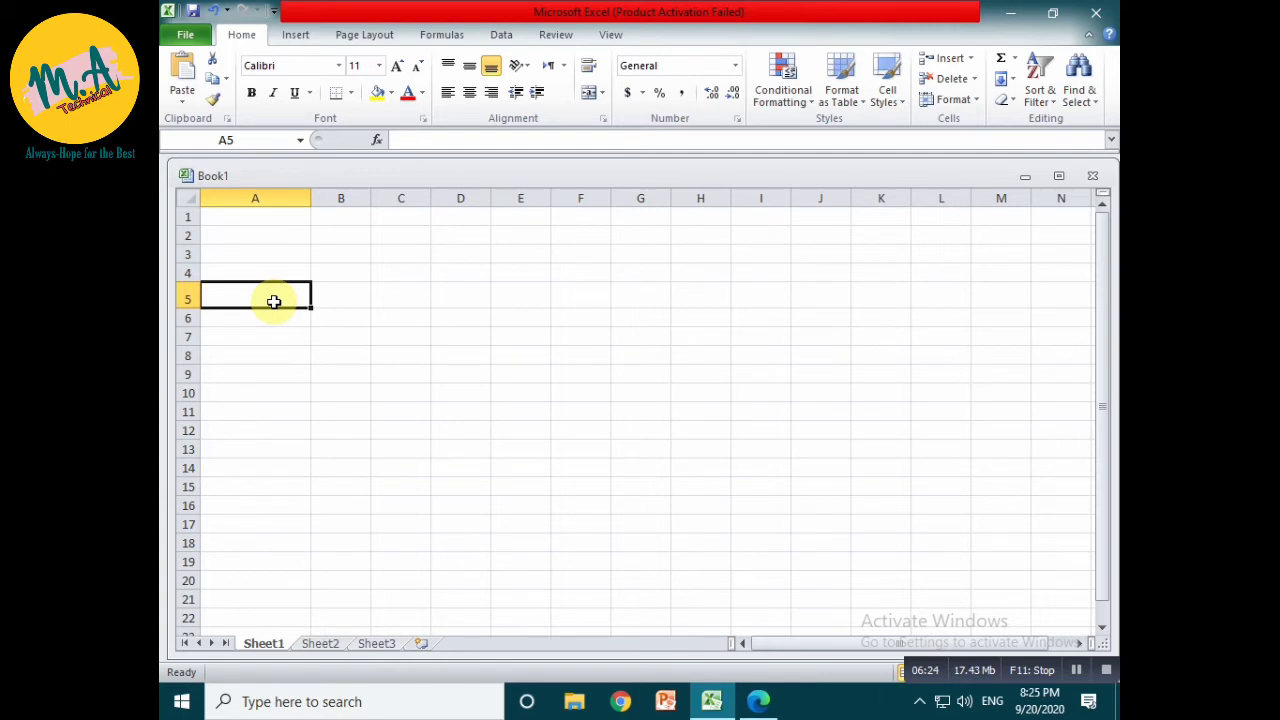
pyautogui.click(972, 100)
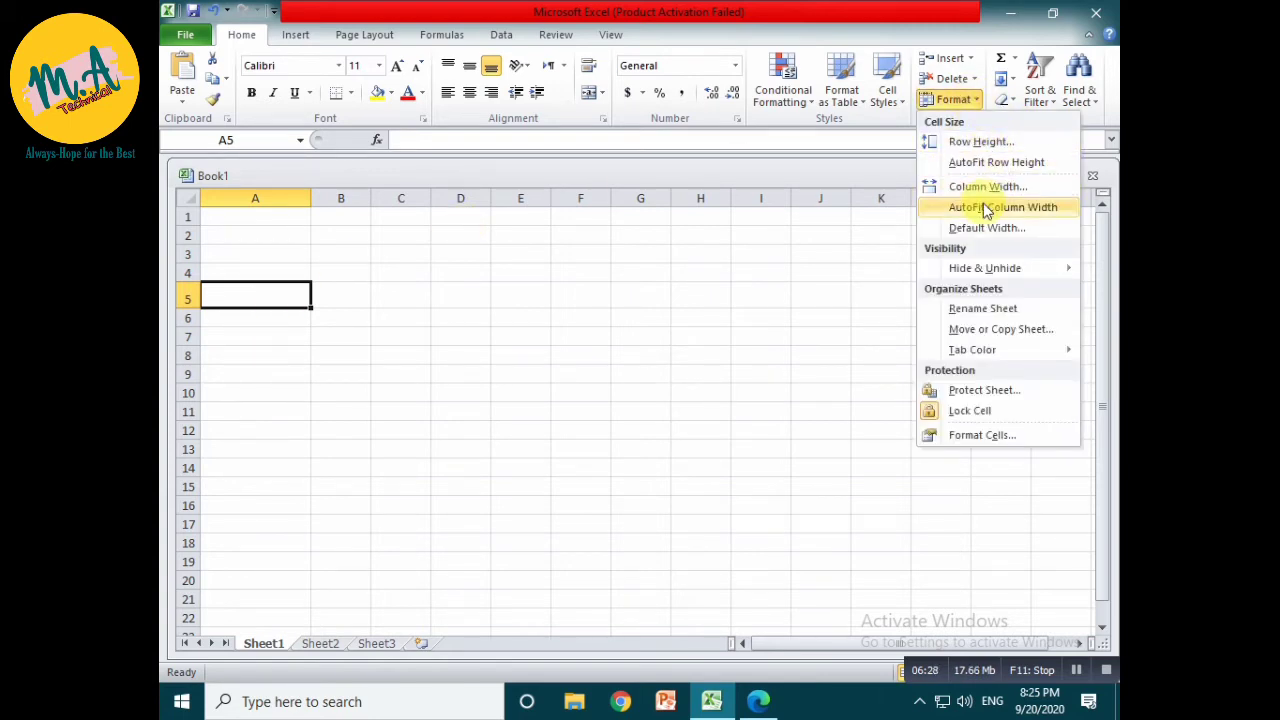
pyautogui.click(870, 217)
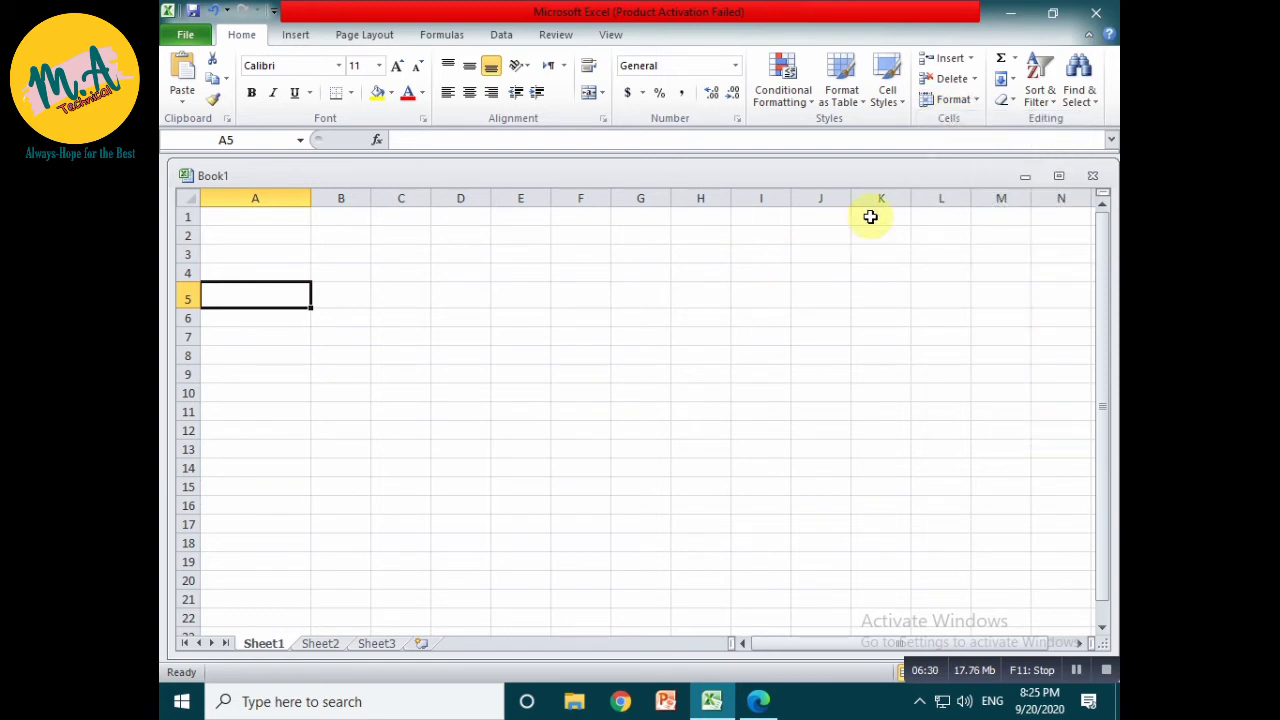
pyautogui.click(1078, 96)
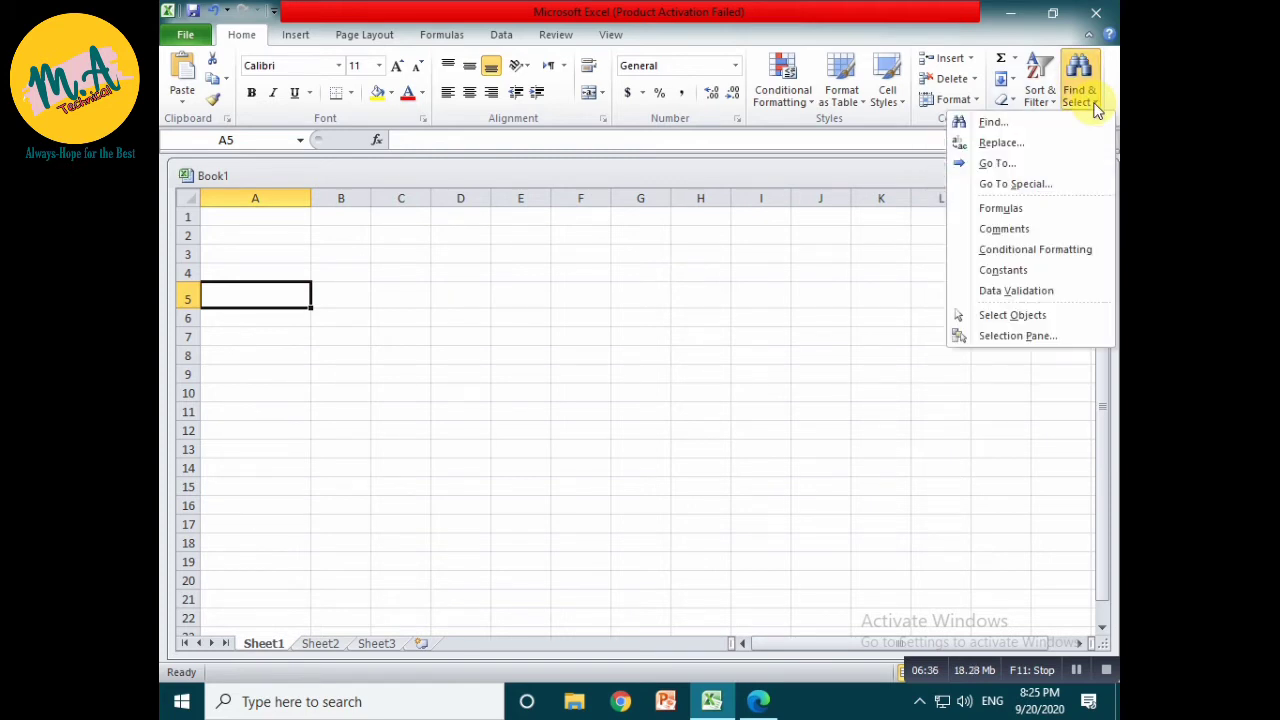
pyautogui.click(446, 349)
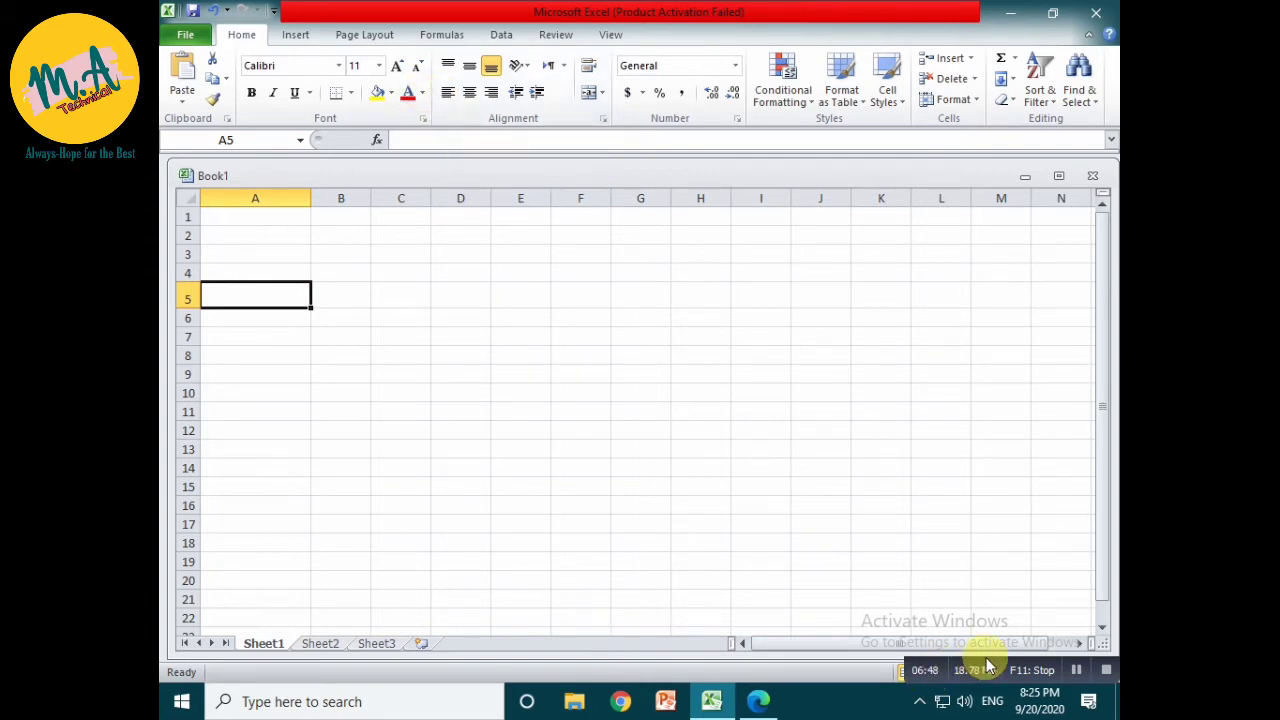
# Create a table over the range B4:J15 without marking existing headers, and deselect it
pyautogui.click(296, 36)
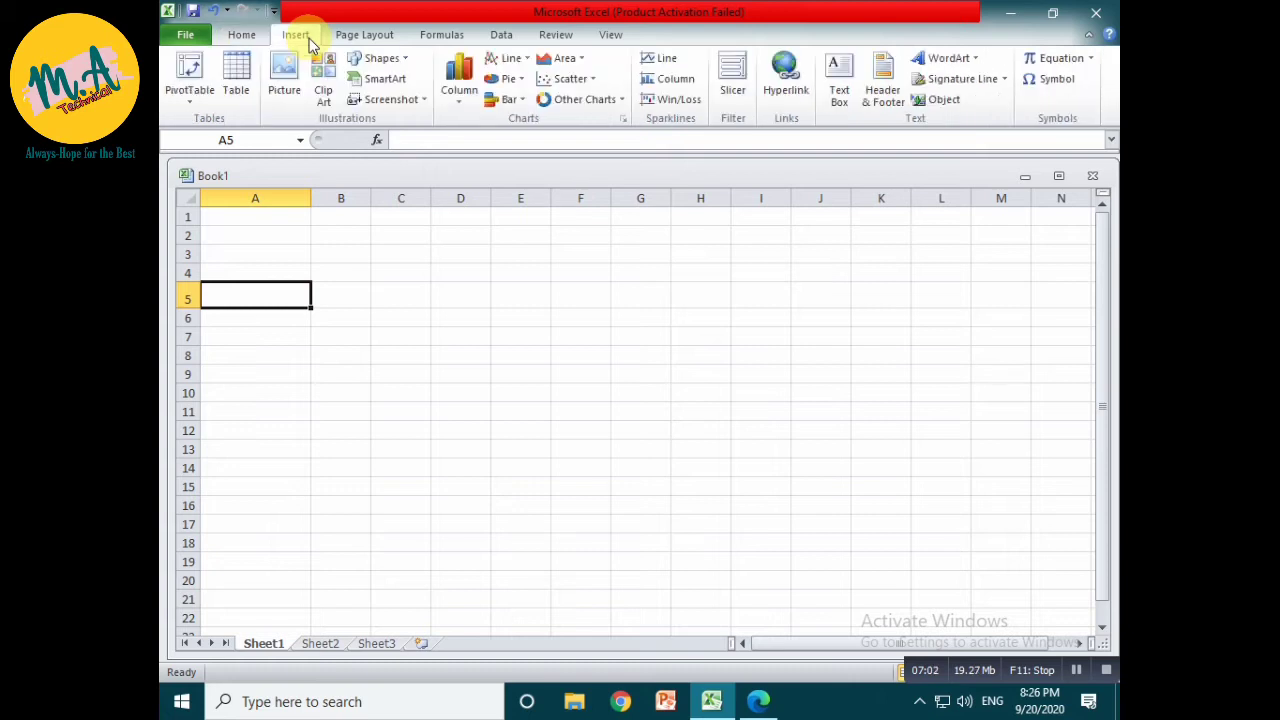
pyautogui.click(240, 78)
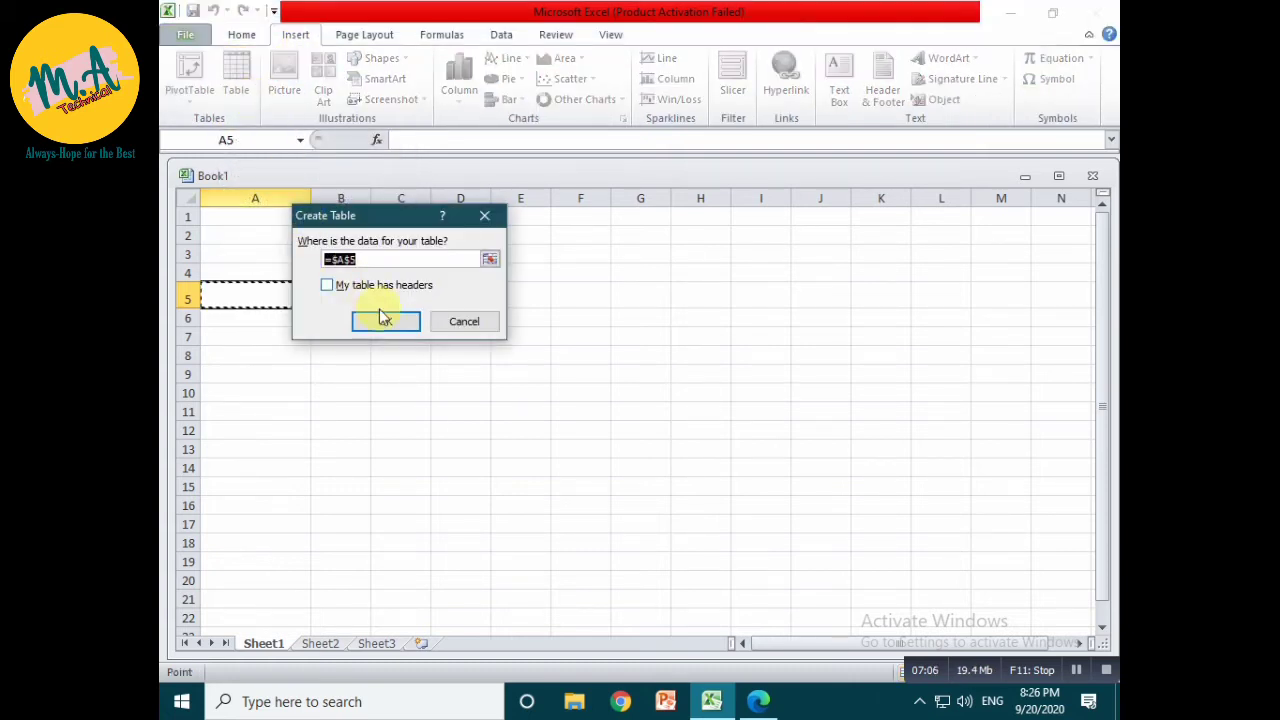
pyautogui.click(478, 330)
pyautogui.moveTo(343, 274); pyautogui.dragTo(845, 490)
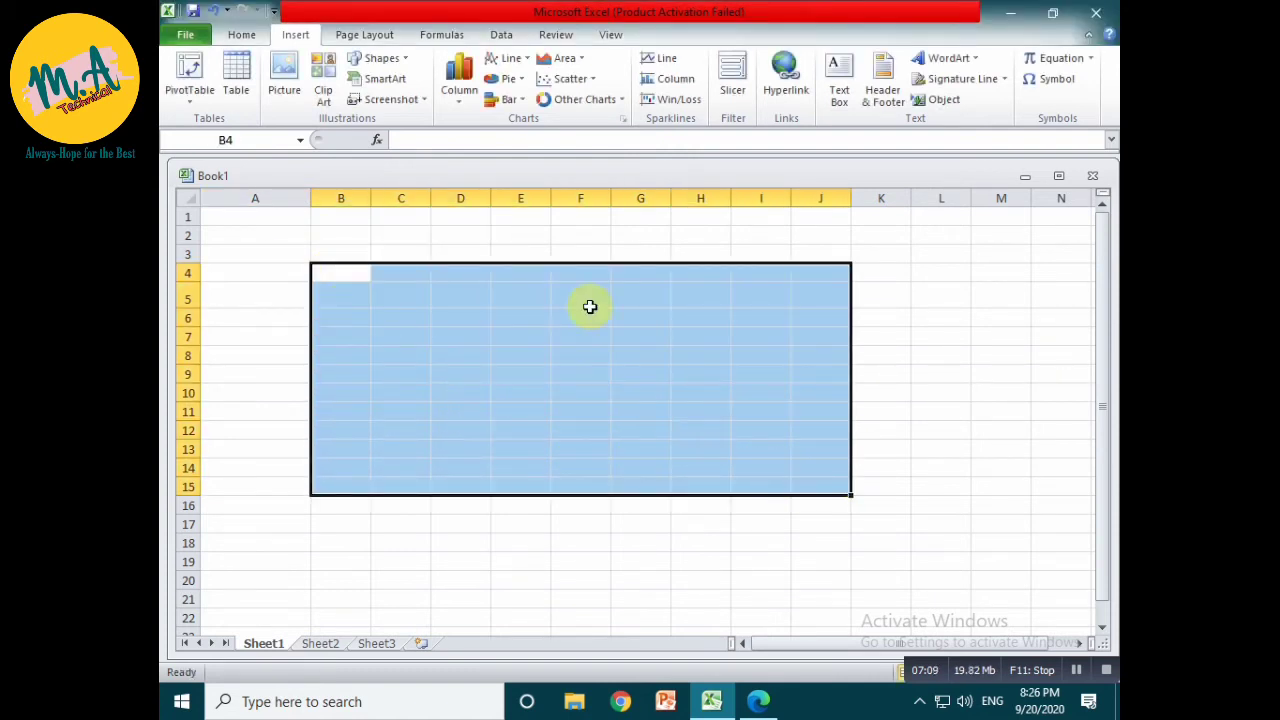
pyautogui.click(245, 88)
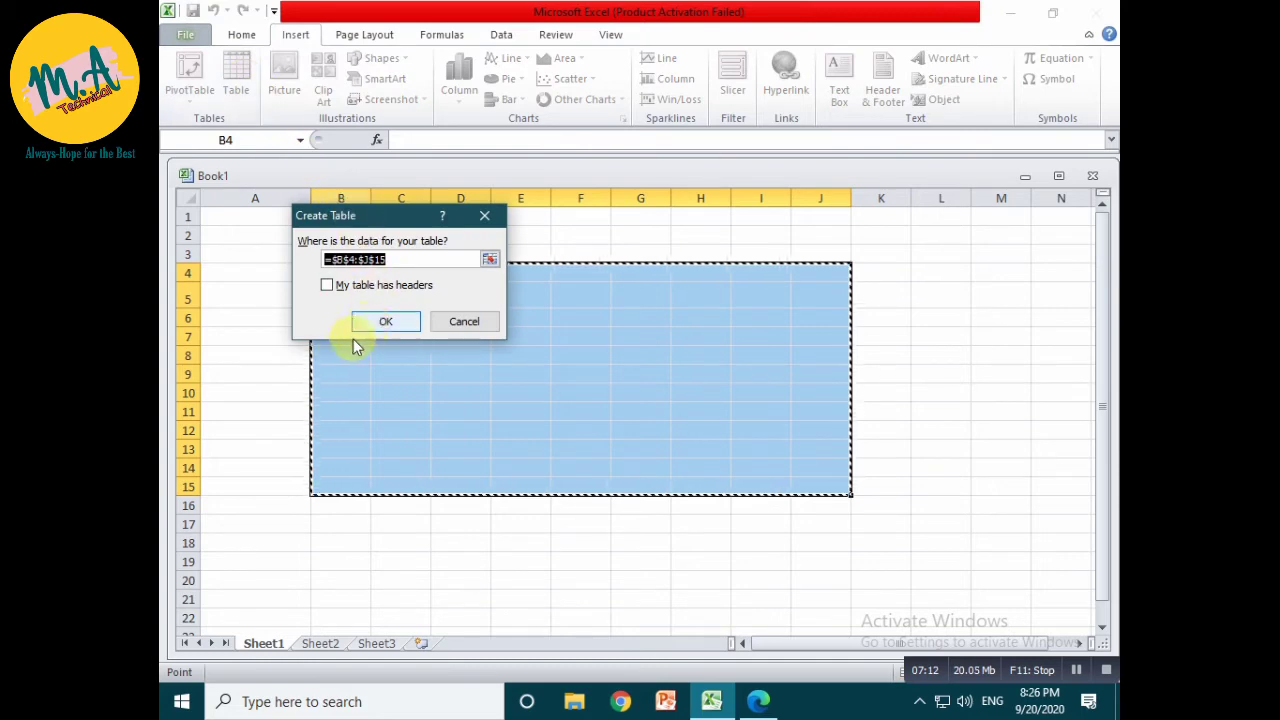
pyautogui.click(383, 328)
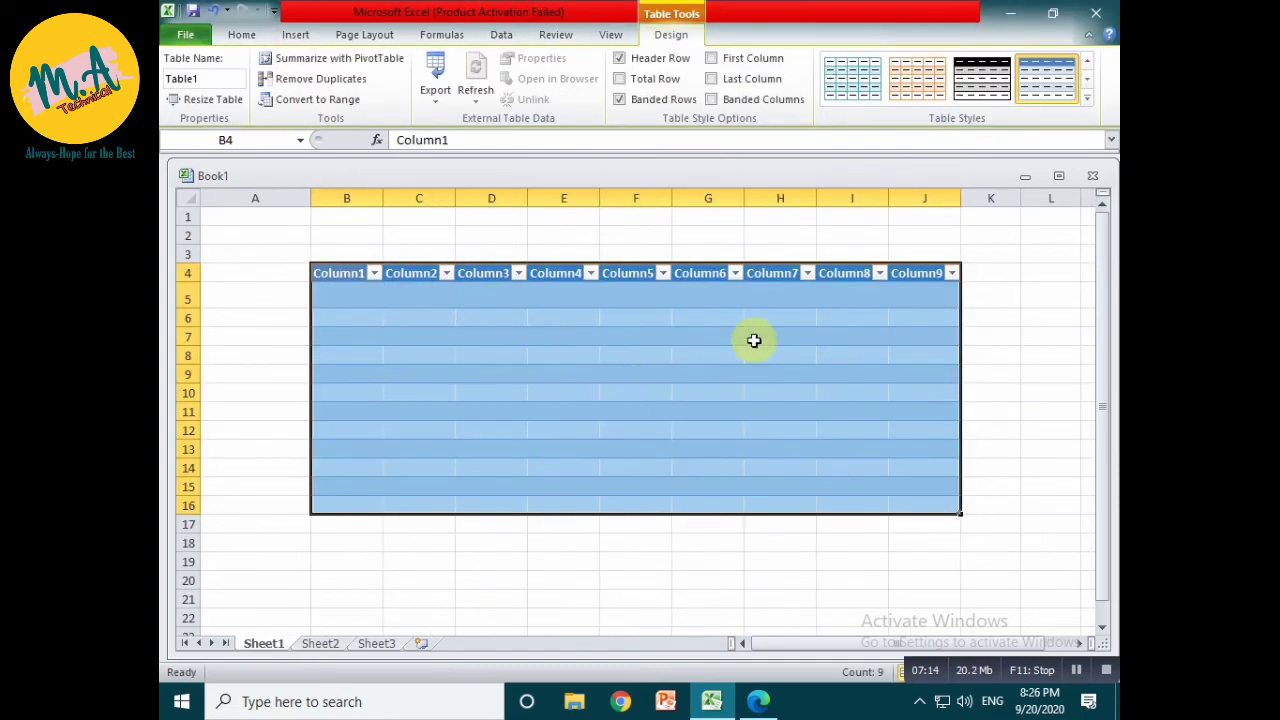
pyautogui.click(256, 409)
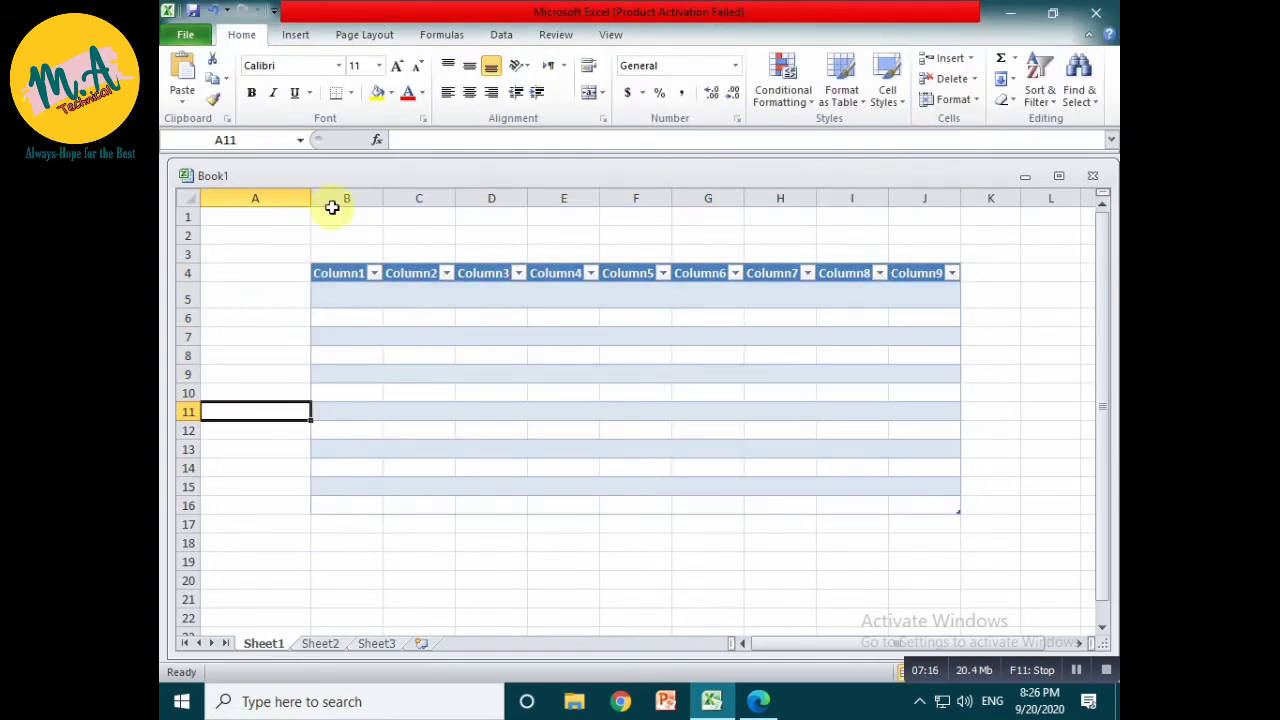
# Insert the picture 174855 from the Clipart & Logo folder on drive D into the sheet
pyautogui.click(295, 36)
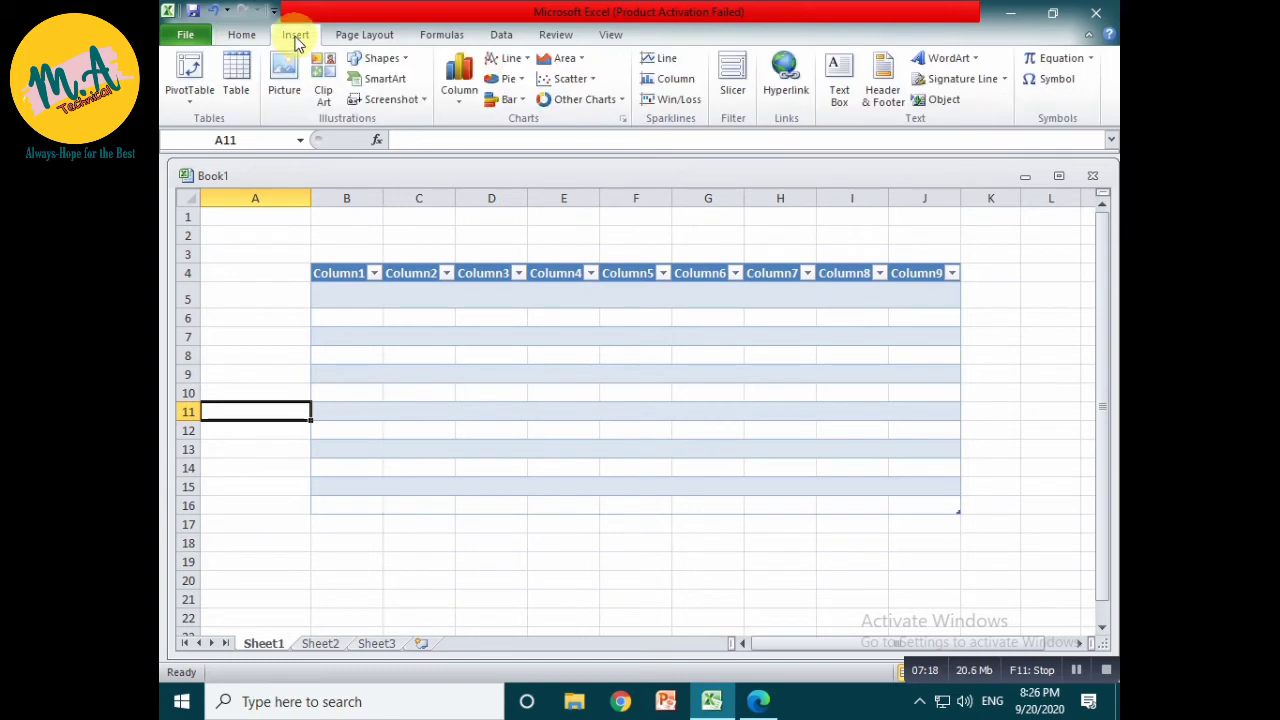
pyautogui.click(296, 89)
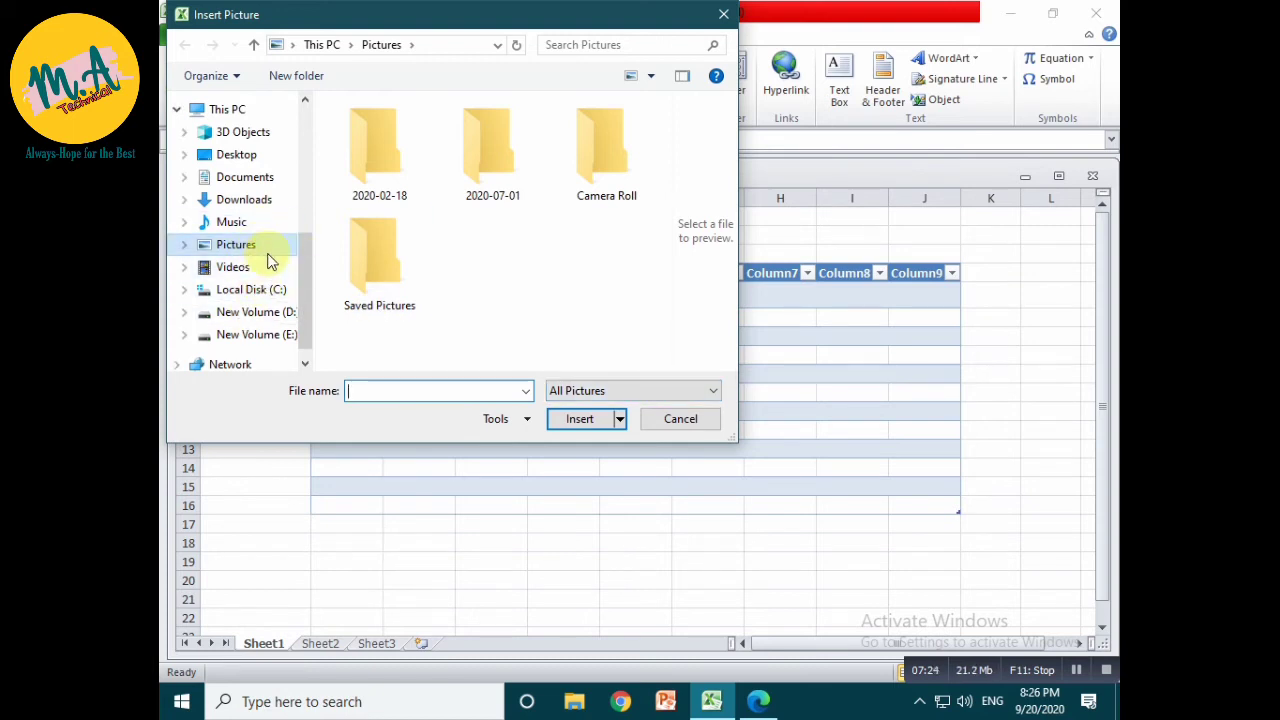
pyautogui.click(272, 313)
pyautogui.click(390, 190)
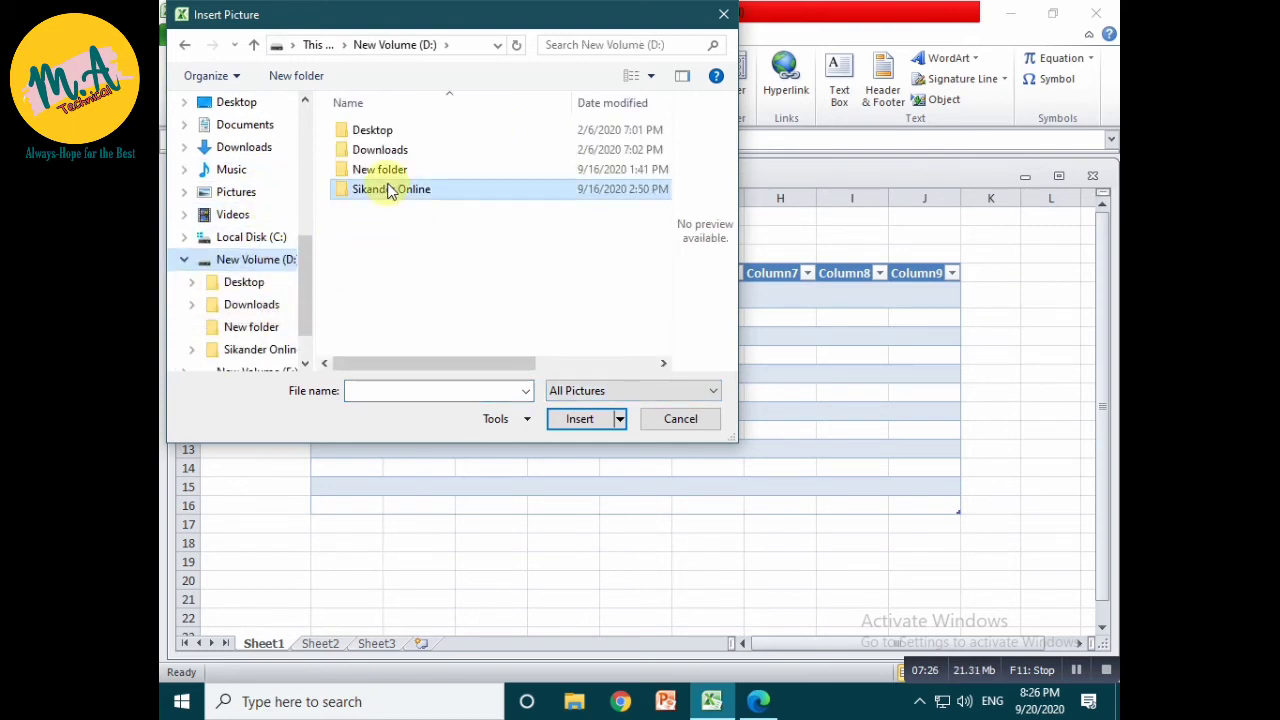
pyautogui.doubleClick(390, 190)
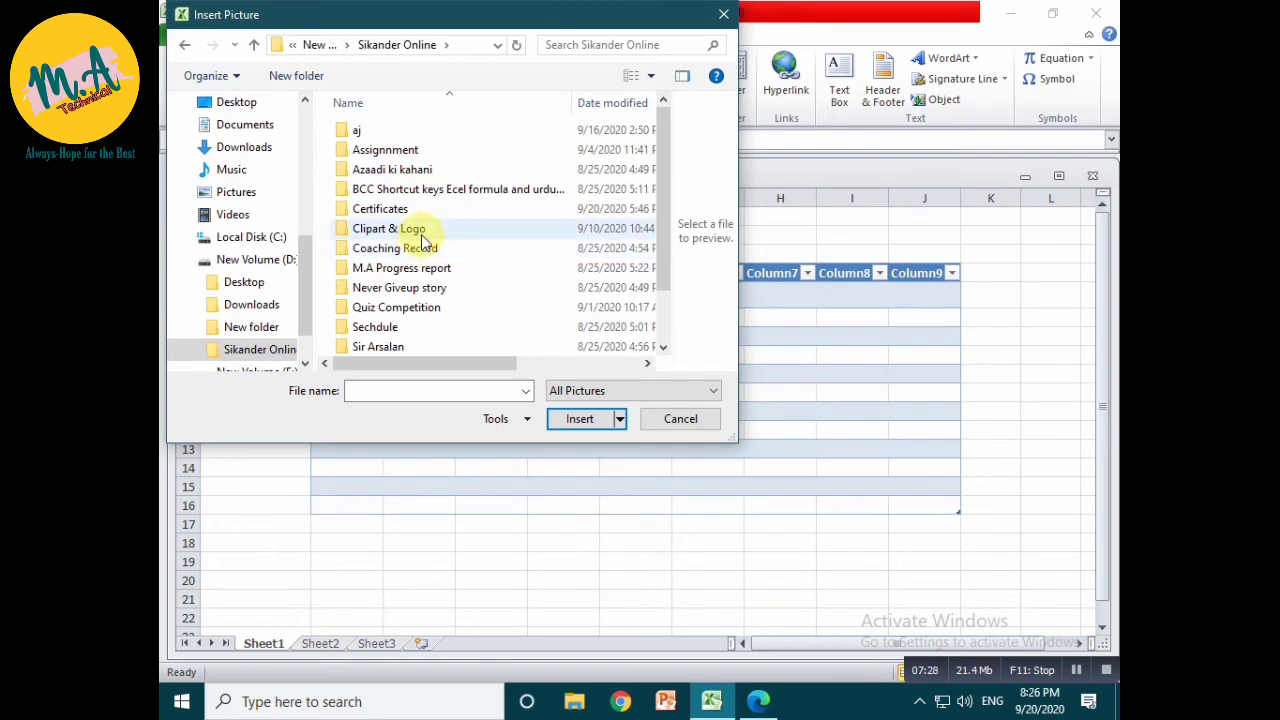
pyautogui.doubleClick(421, 232)
pyautogui.click(479, 168)
pyautogui.click(375, 151)
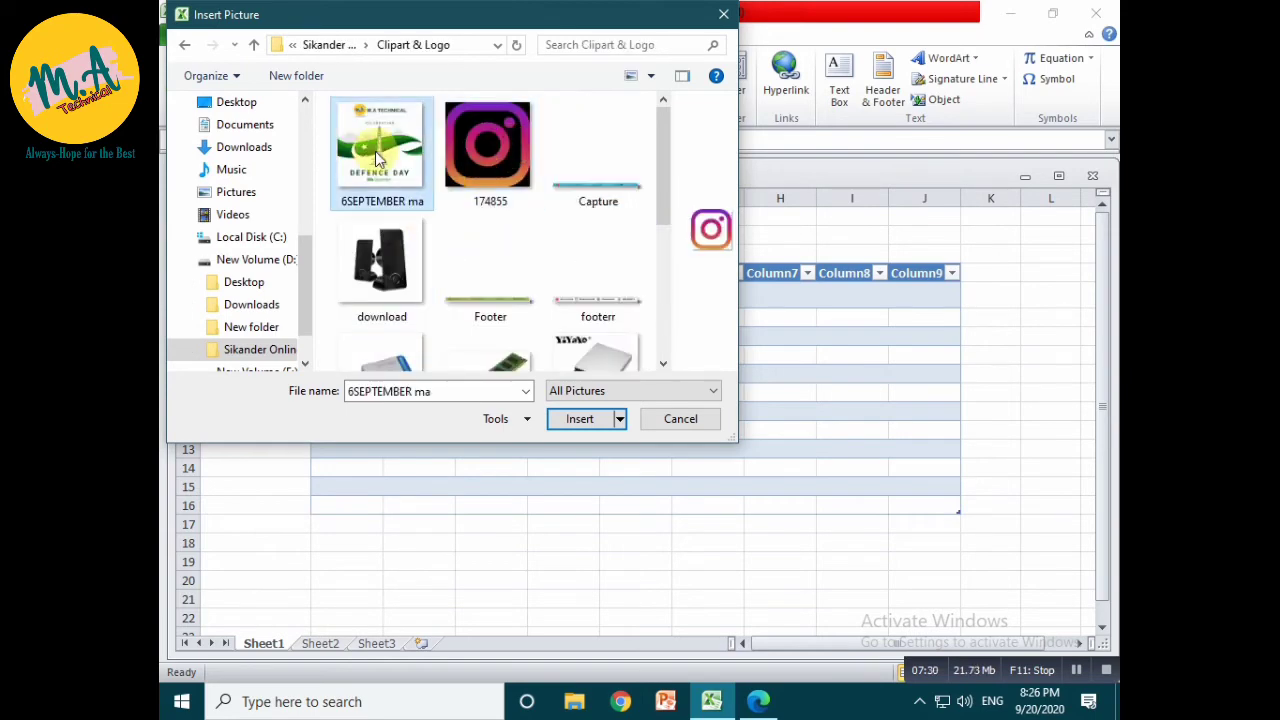
pyautogui.click(514, 175)
pyautogui.click(580, 419)
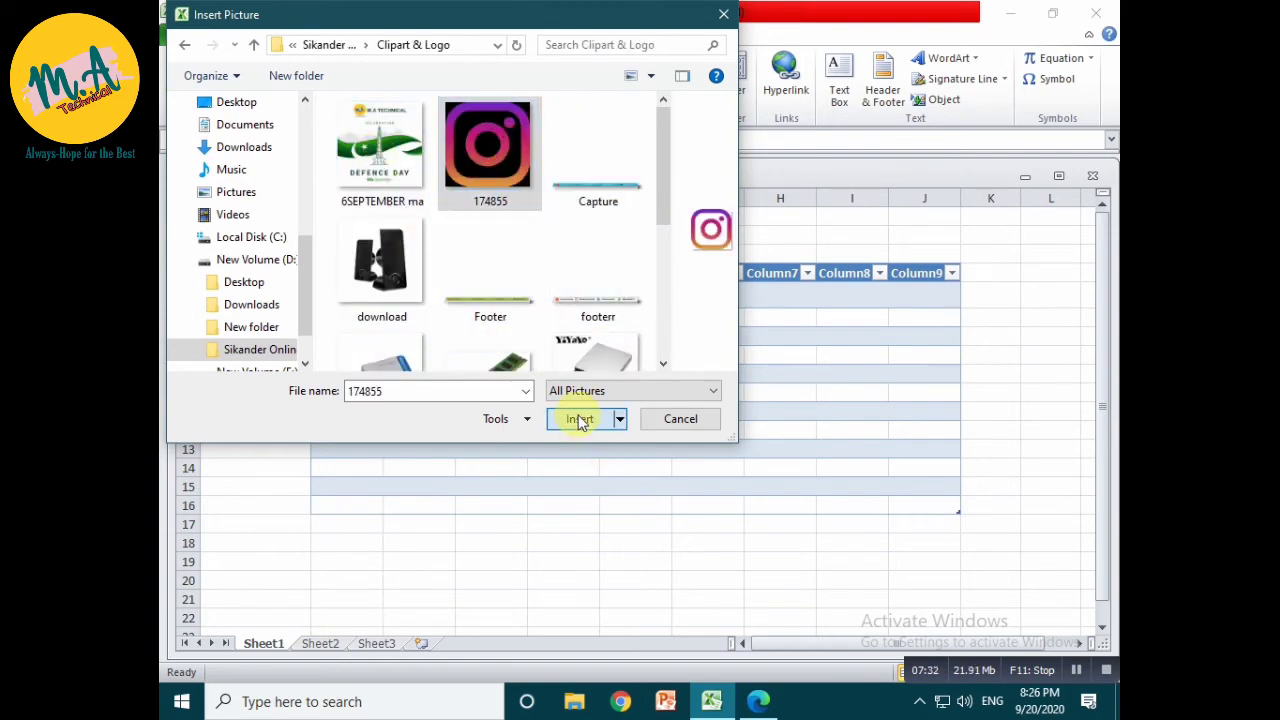
# Delete the inserted Instagram logo picture from the sheet
pyautogui.scroll(-5, 549, 445)
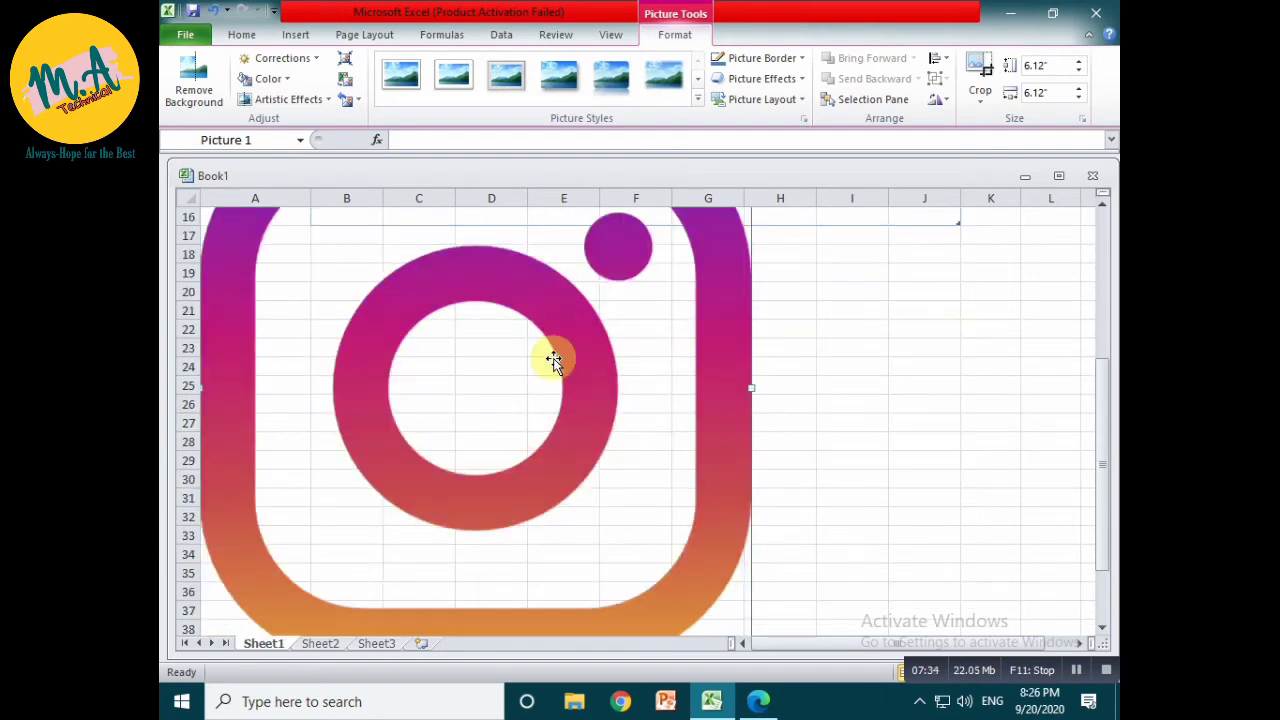
pyautogui.press('Delete')
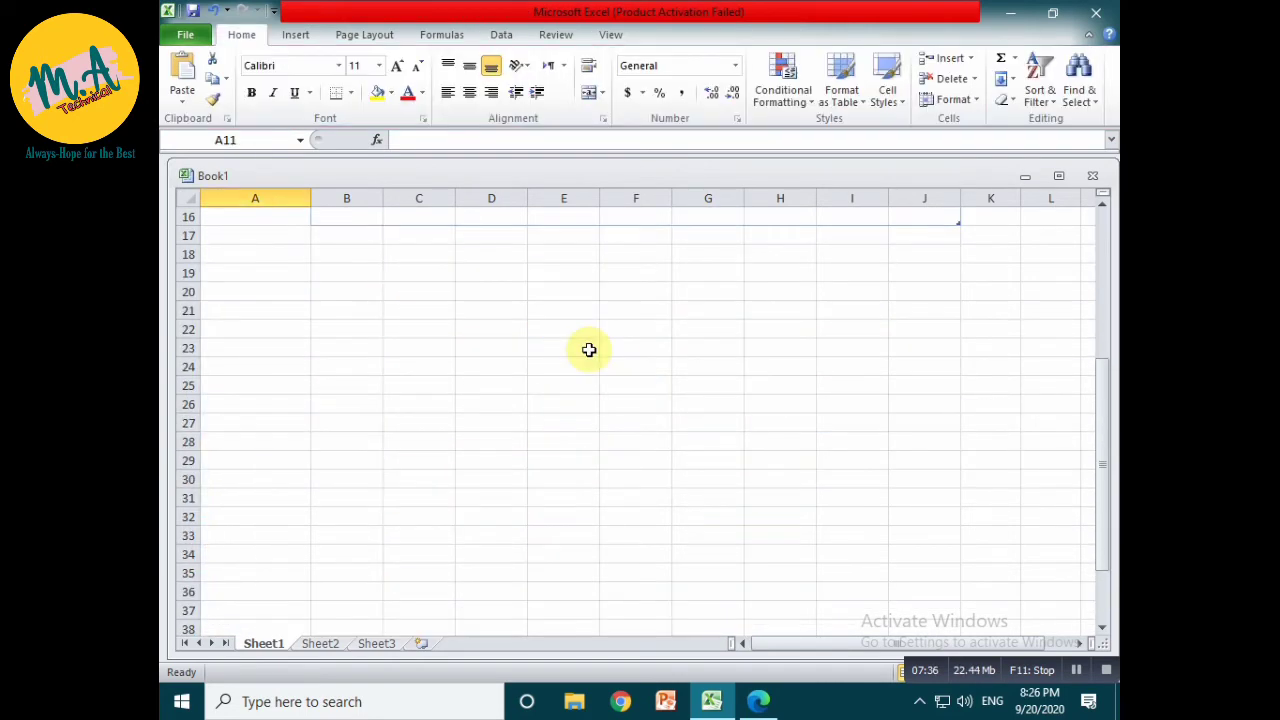
pyautogui.scroll(5, 380, 226)
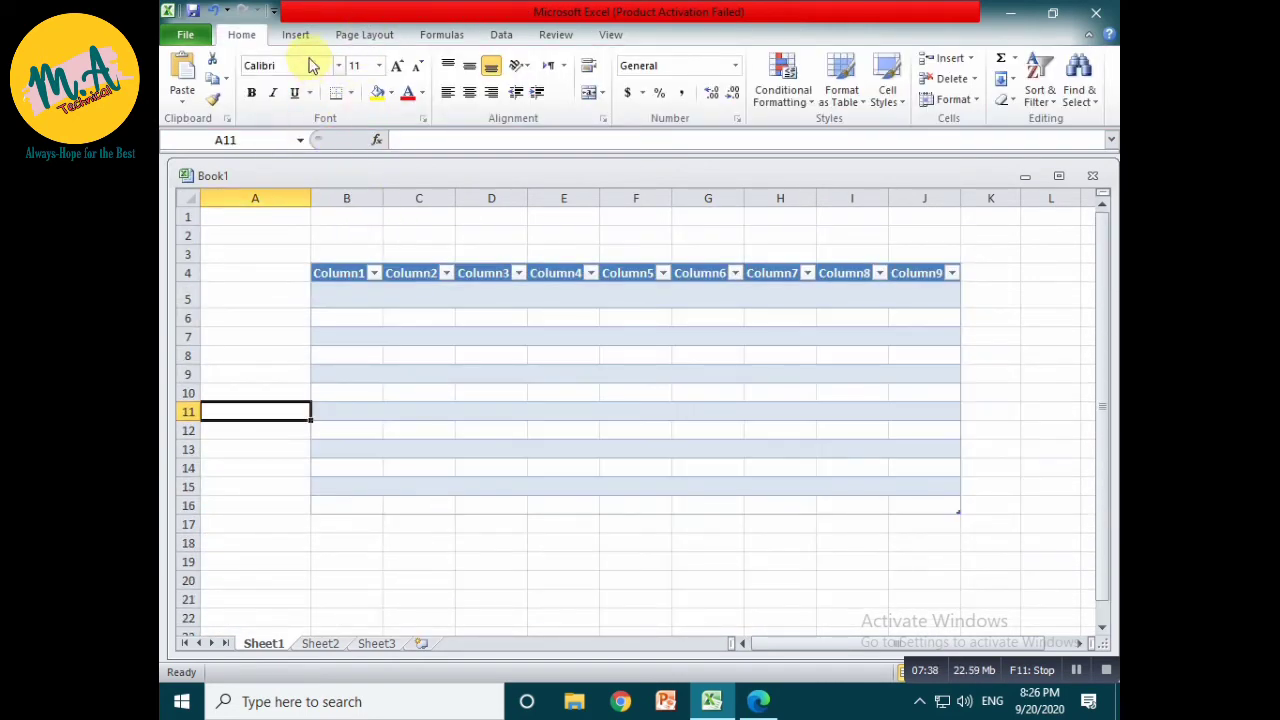
# View the Clip Art search options and close them without searching
pyautogui.click(296, 35)
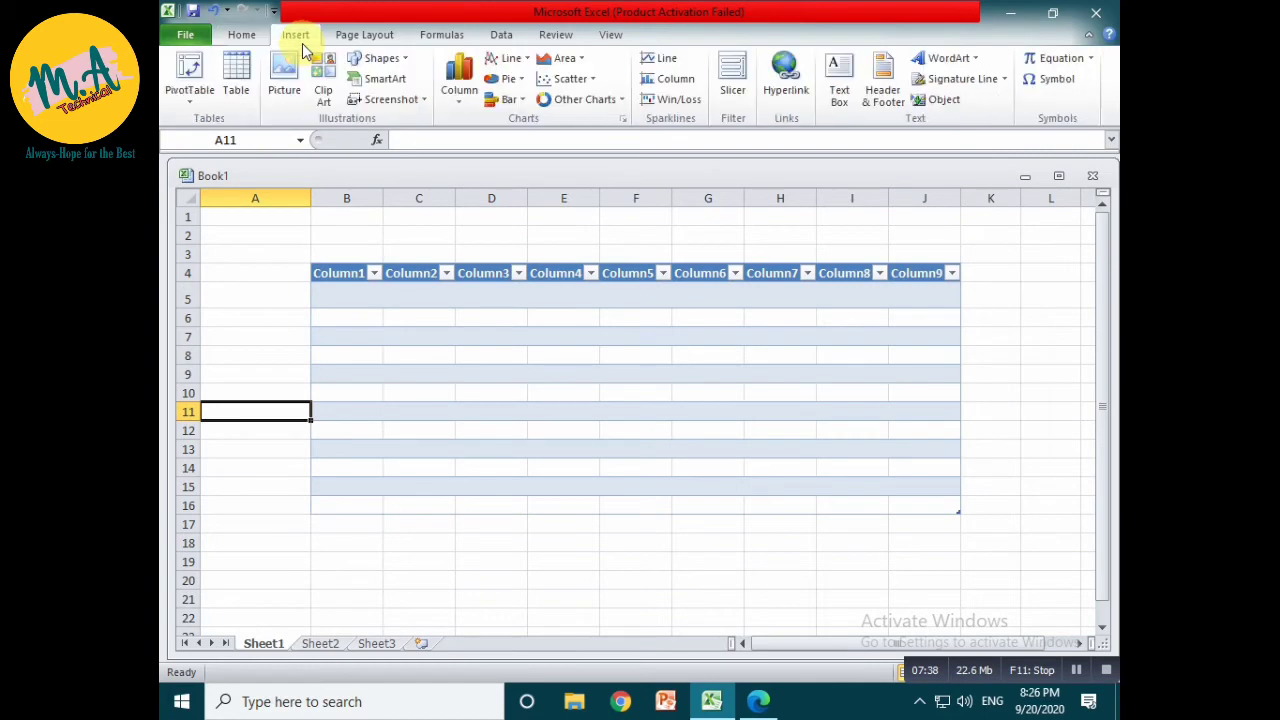
pyautogui.click(331, 102)
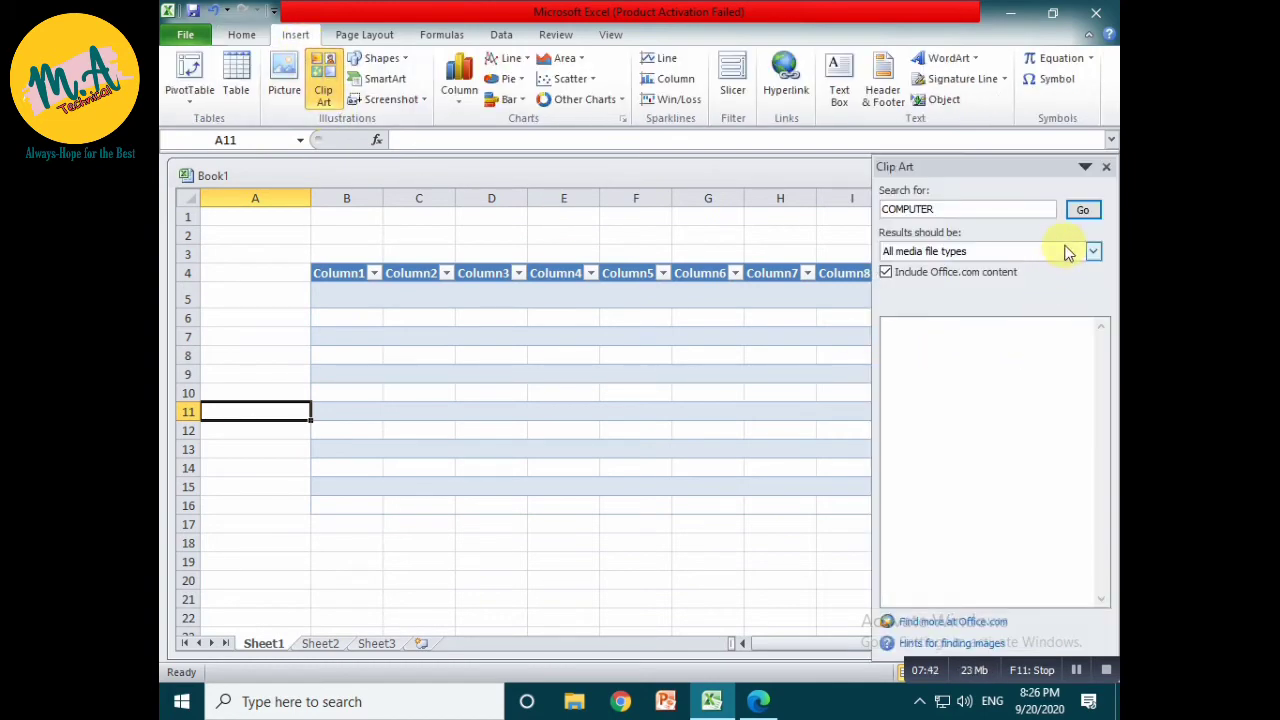
pyautogui.click(1107, 167)
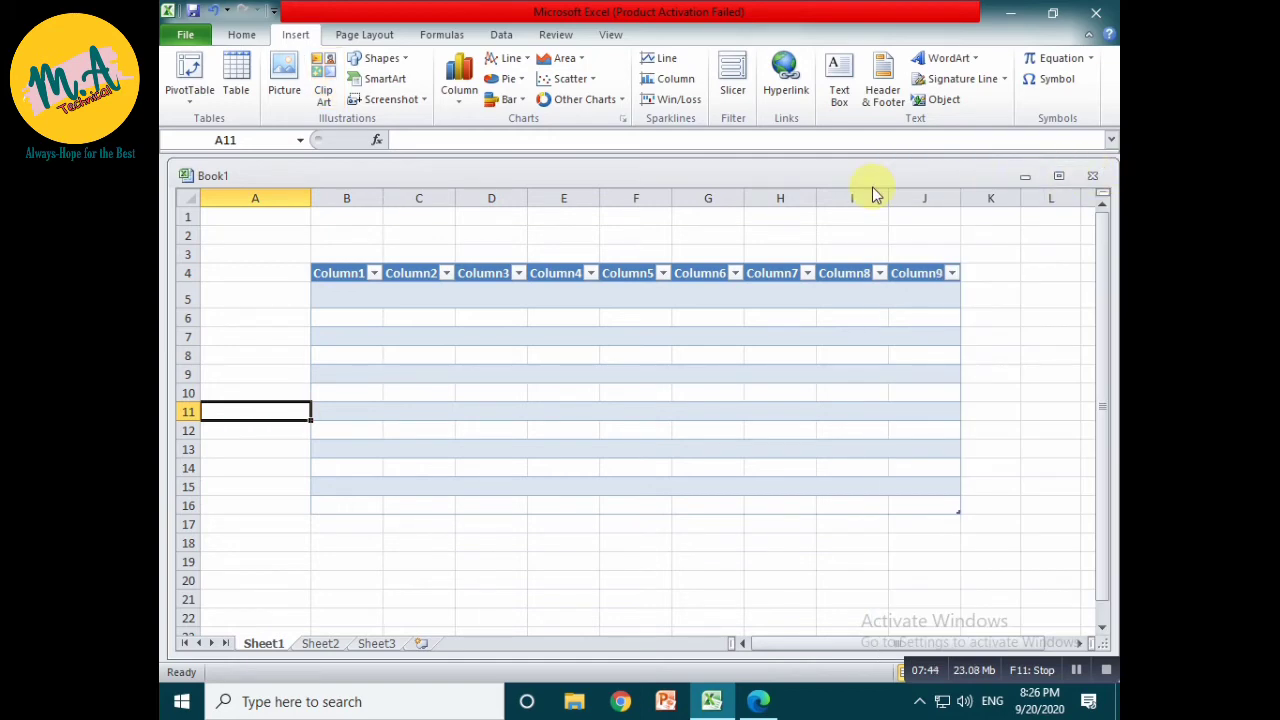
# View the Shapes gallery and the SmartArt graphic choices, closing both without inserting anything
pyautogui.click(380, 58)
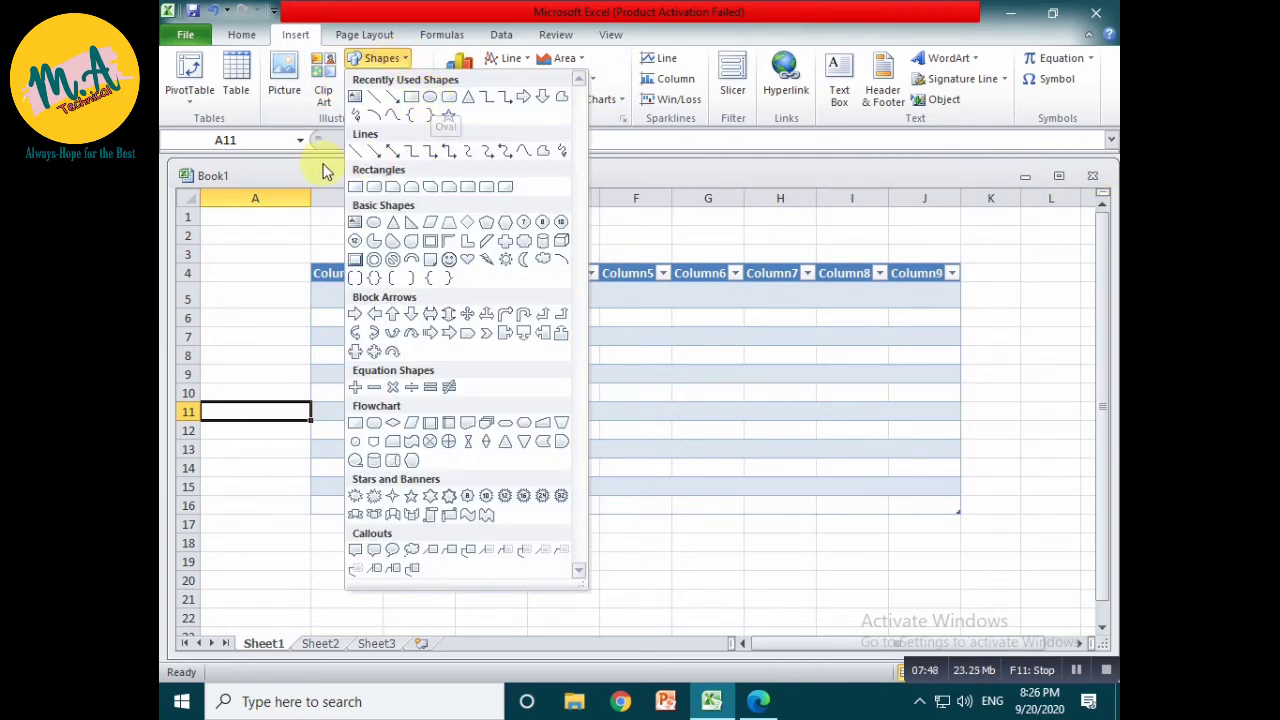
pyautogui.click(265, 272)
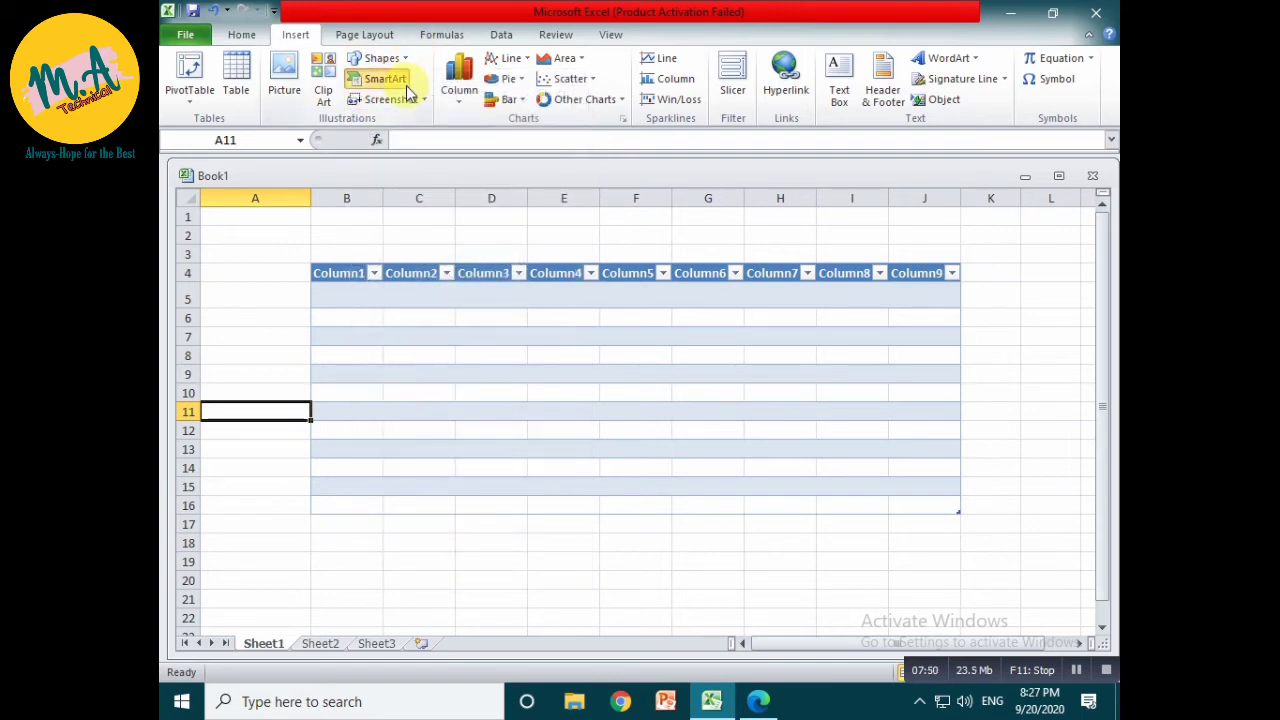
pyautogui.click(385, 79)
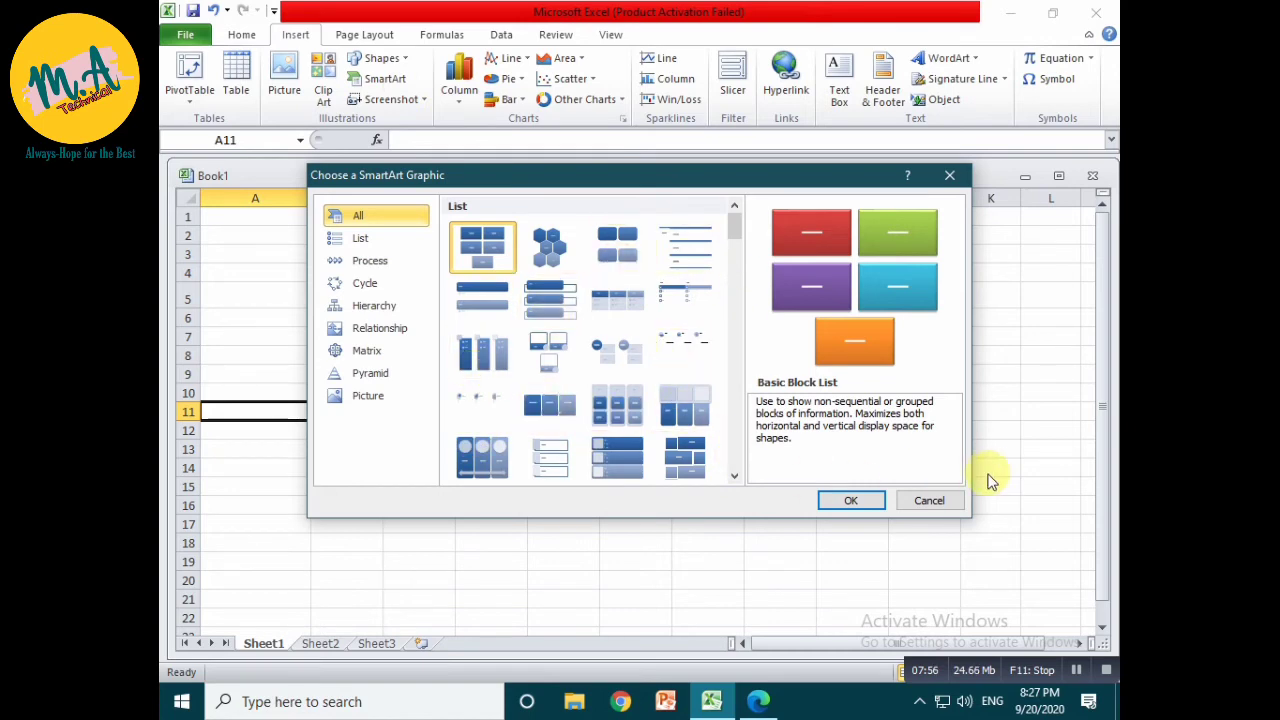
pyautogui.click(928, 500)
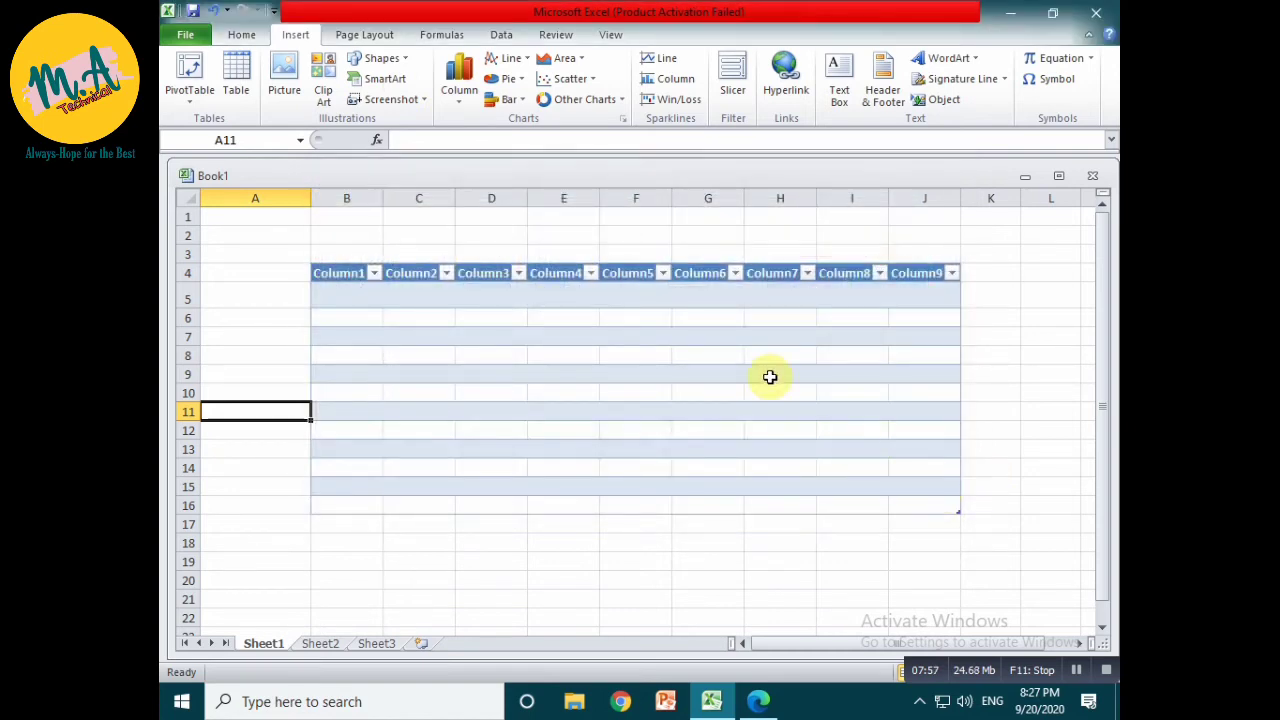
# Insert a screen clipping of the This PC desktop icon, about 0.96 by 0.73 inches, and move it over columns B and C beside rows 6 to 11
pyautogui.click(421, 101)
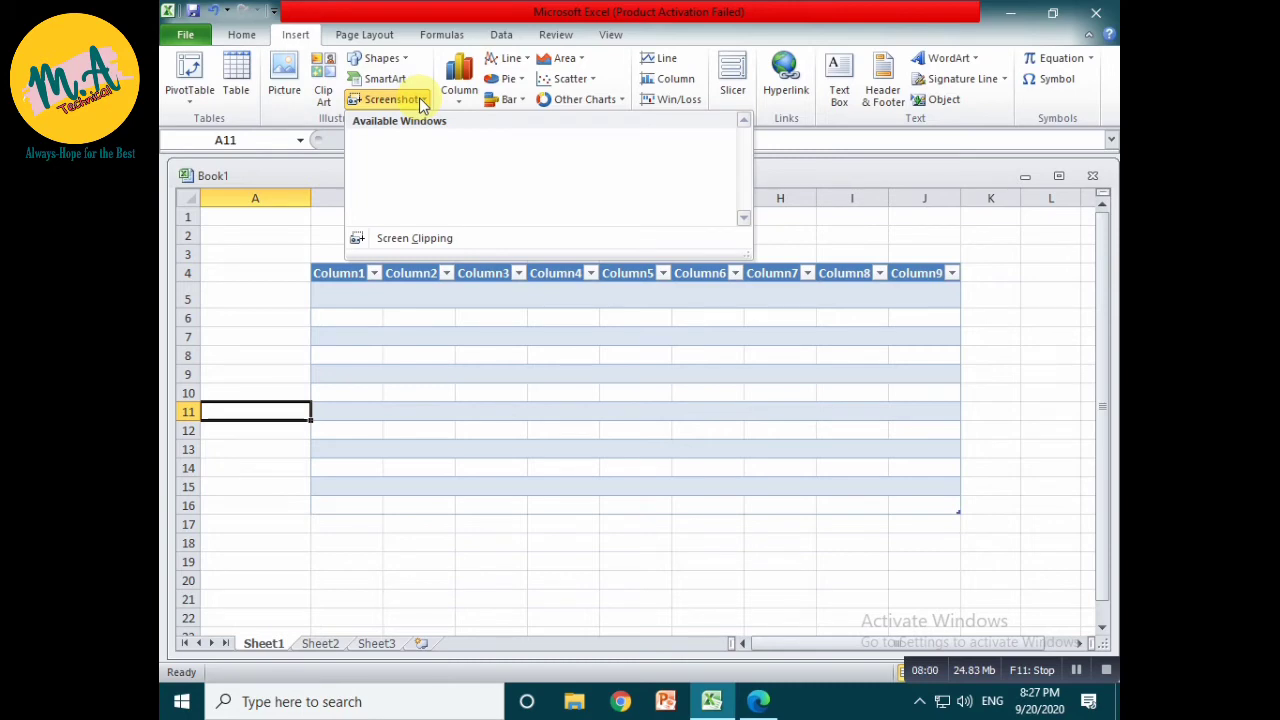
pyautogui.click(429, 238)
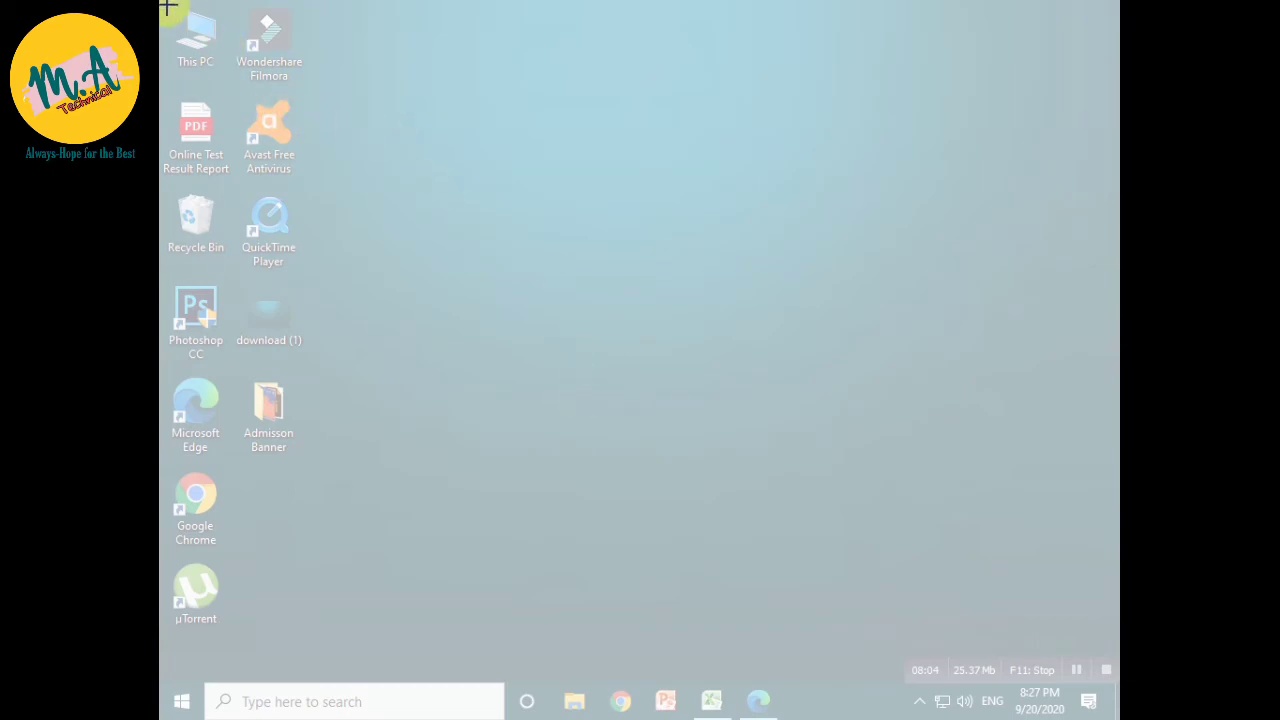
pyautogui.moveTo(162, 2); pyautogui.dragTo(226, 86)
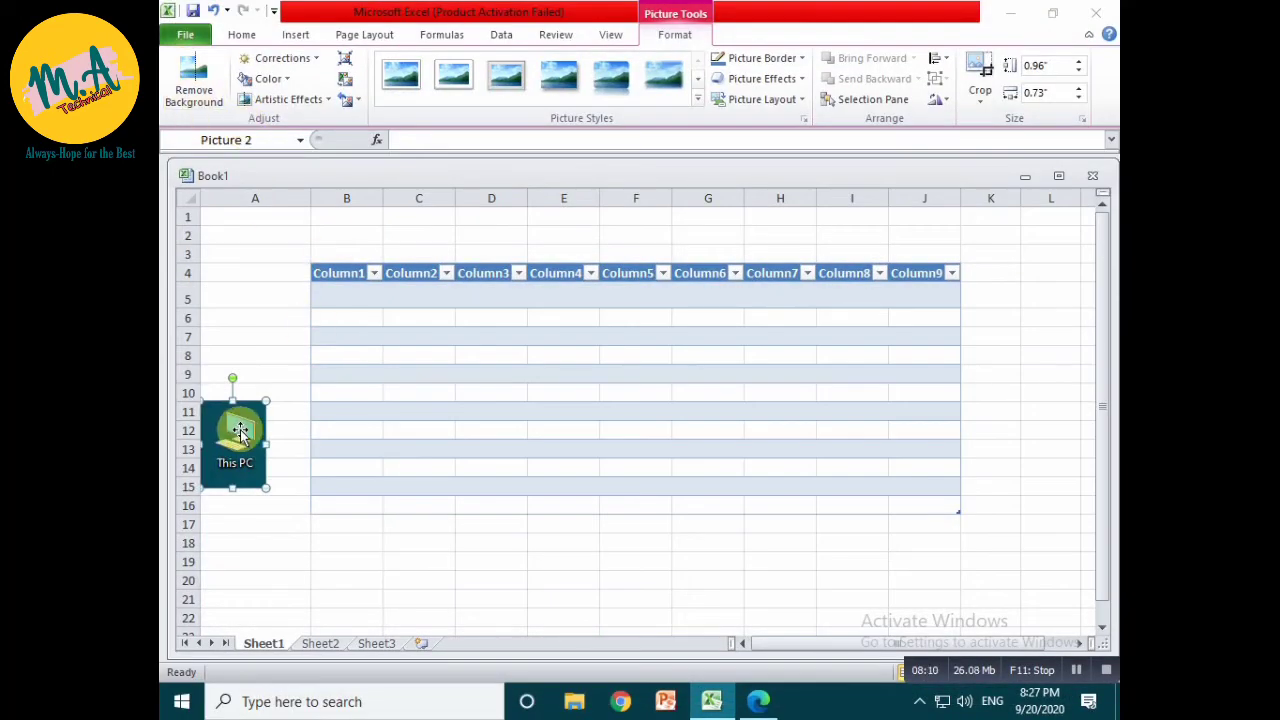
pyautogui.moveTo(240, 432); pyautogui.dragTo(384, 357)
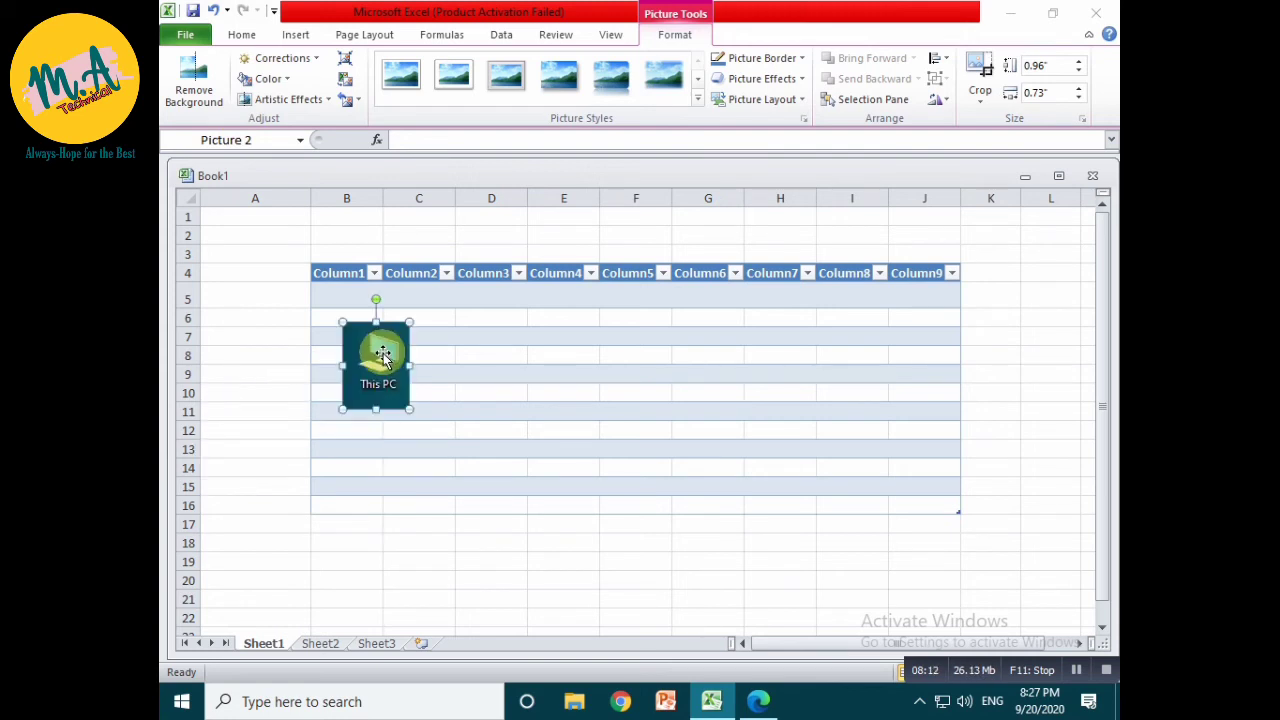
pyautogui.click(292, 351)
# Open the student's marks report listed fourth among the recent workbooks and examine its column chart of class marks
pyautogui.click(295, 34)
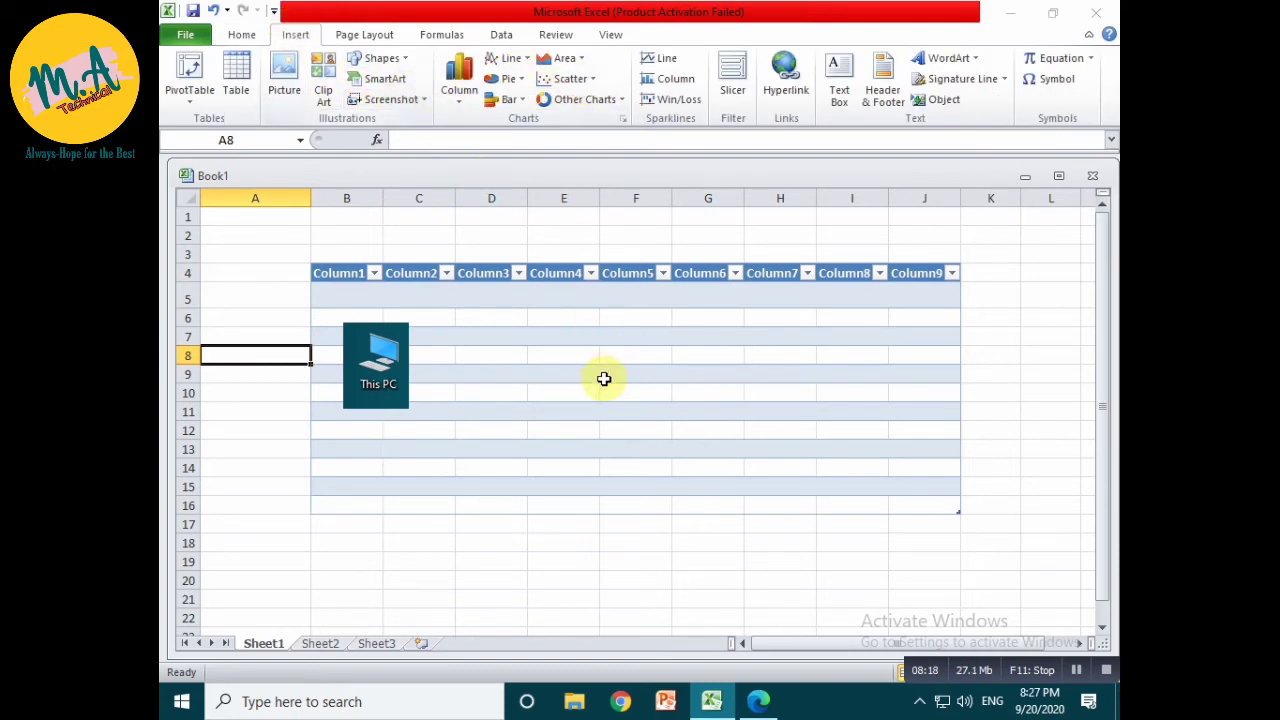
pyautogui.click(184, 36)
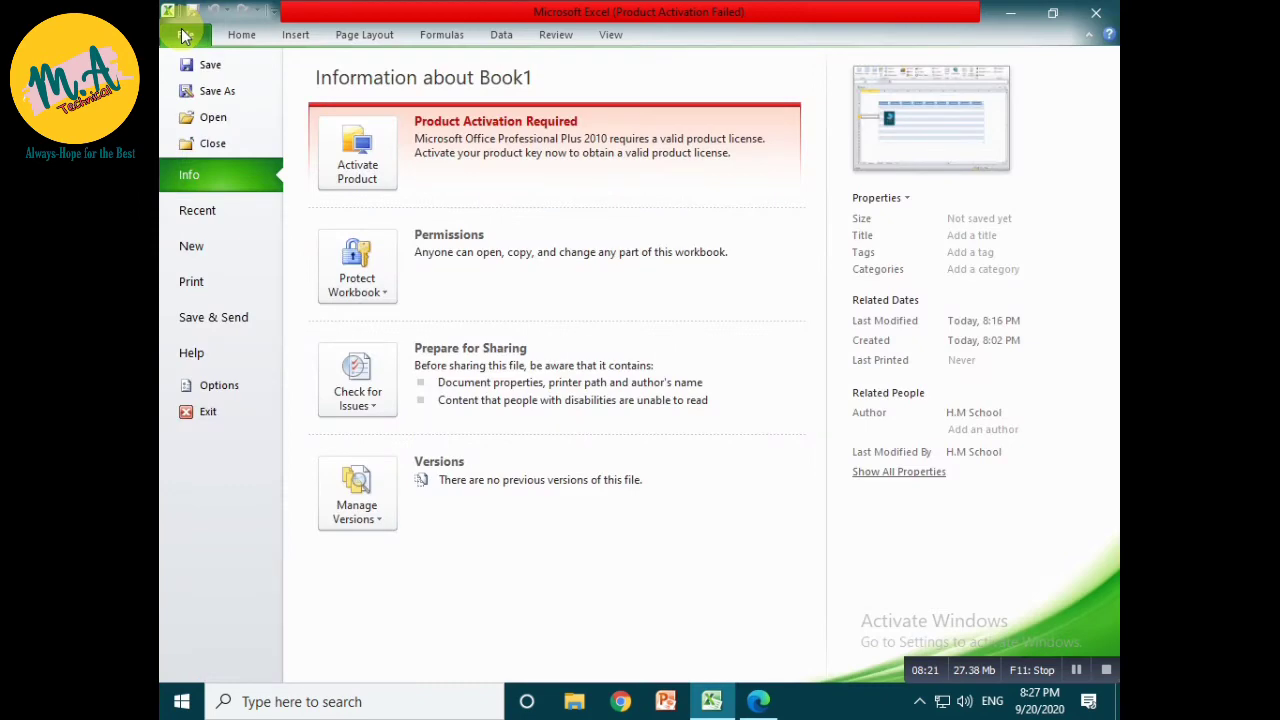
pyautogui.click(238, 215)
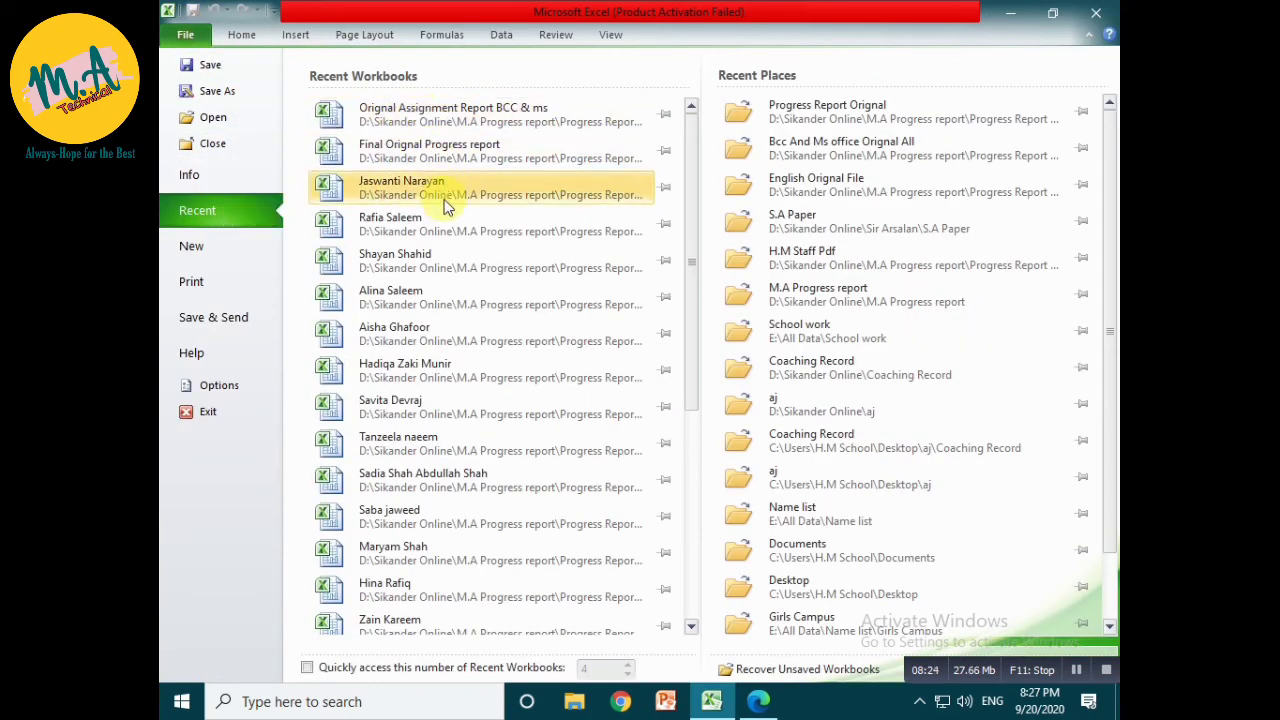
pyautogui.click(463, 236)
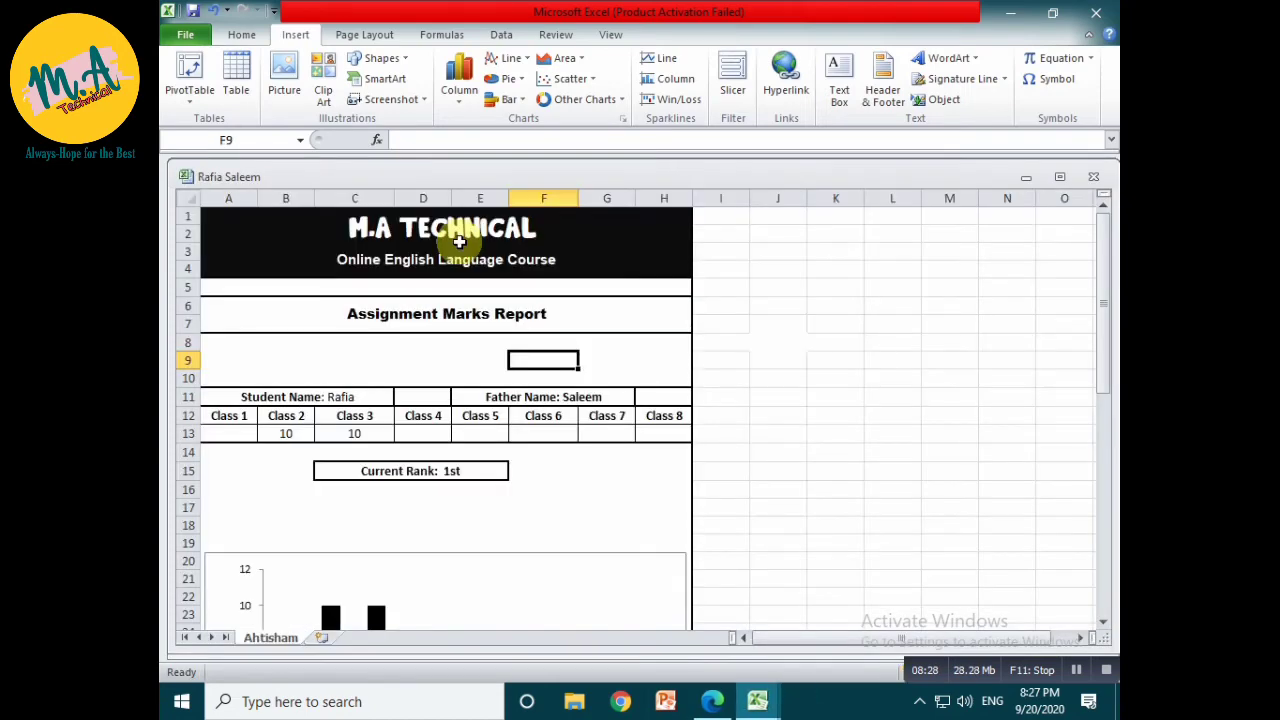
pyautogui.scroll(-3, 459, 260)
pyautogui.scroll(-2, 438, 330)
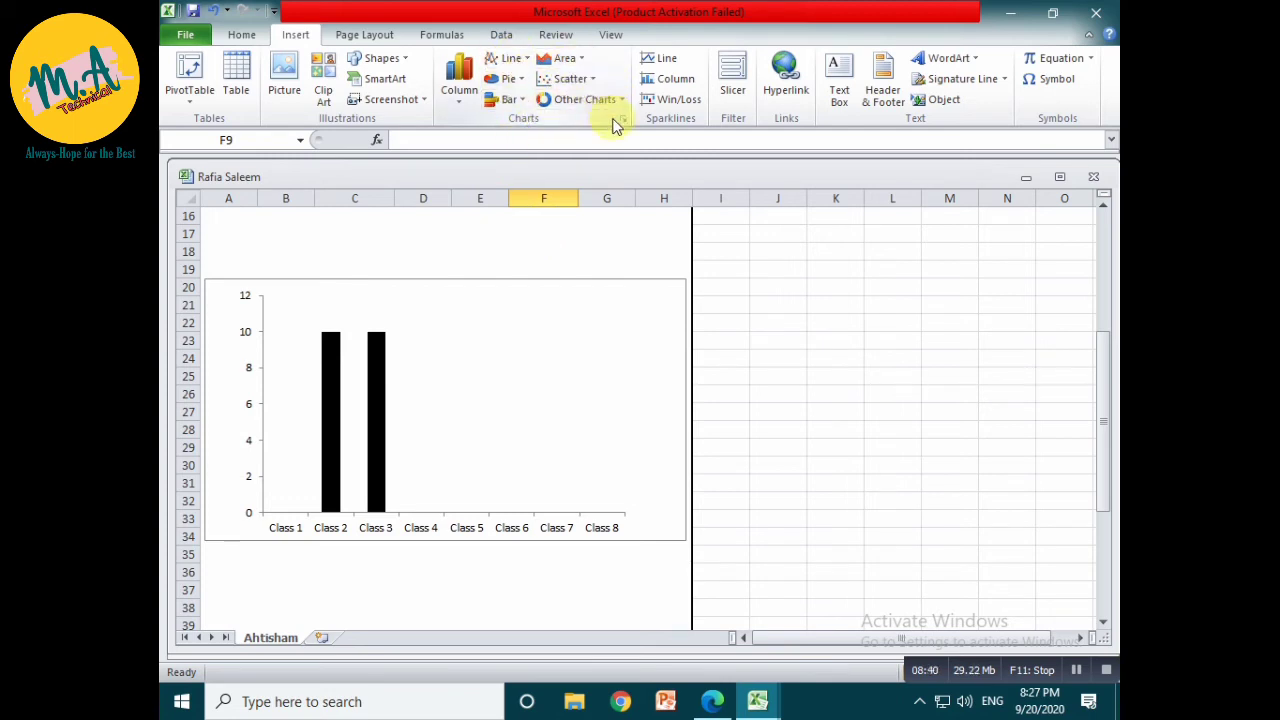
# Insert a 2-D clustered column chart from the class marks in A13:H13
pyautogui.scroll(4, 400, 240)
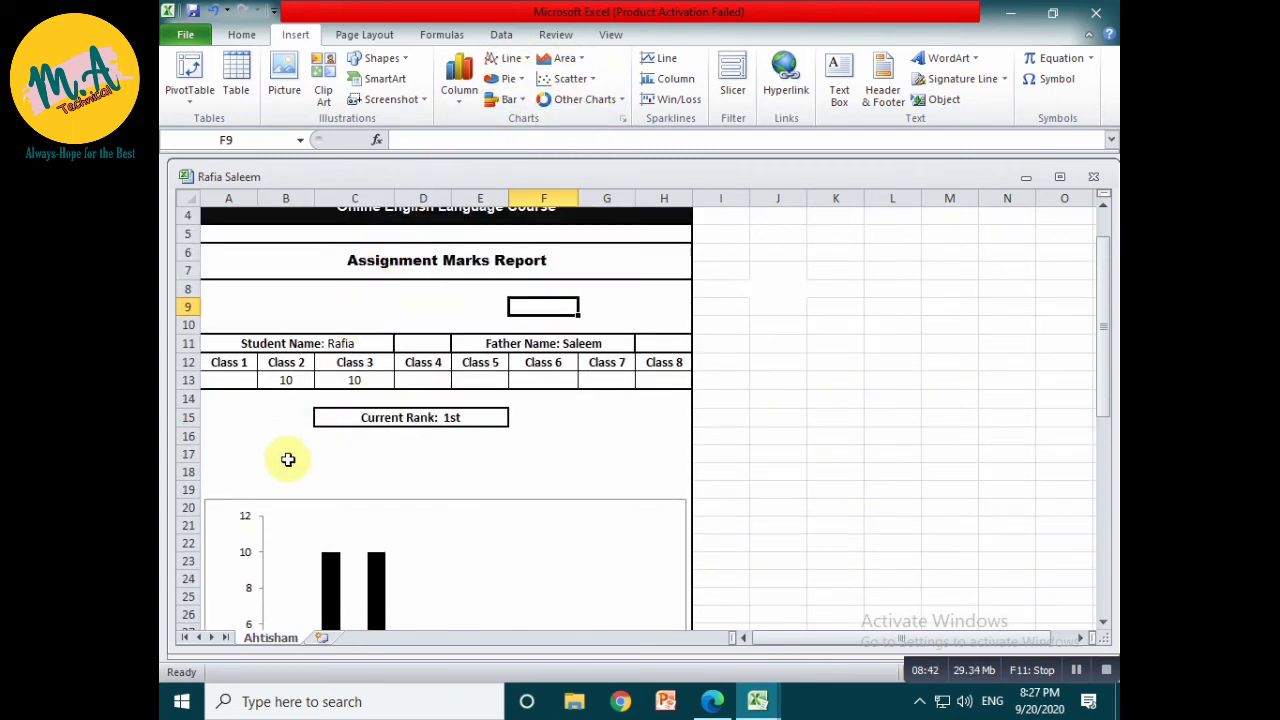
pyautogui.click(258, 432)
pyautogui.moveTo(214, 380); pyautogui.dragTo(653, 380)
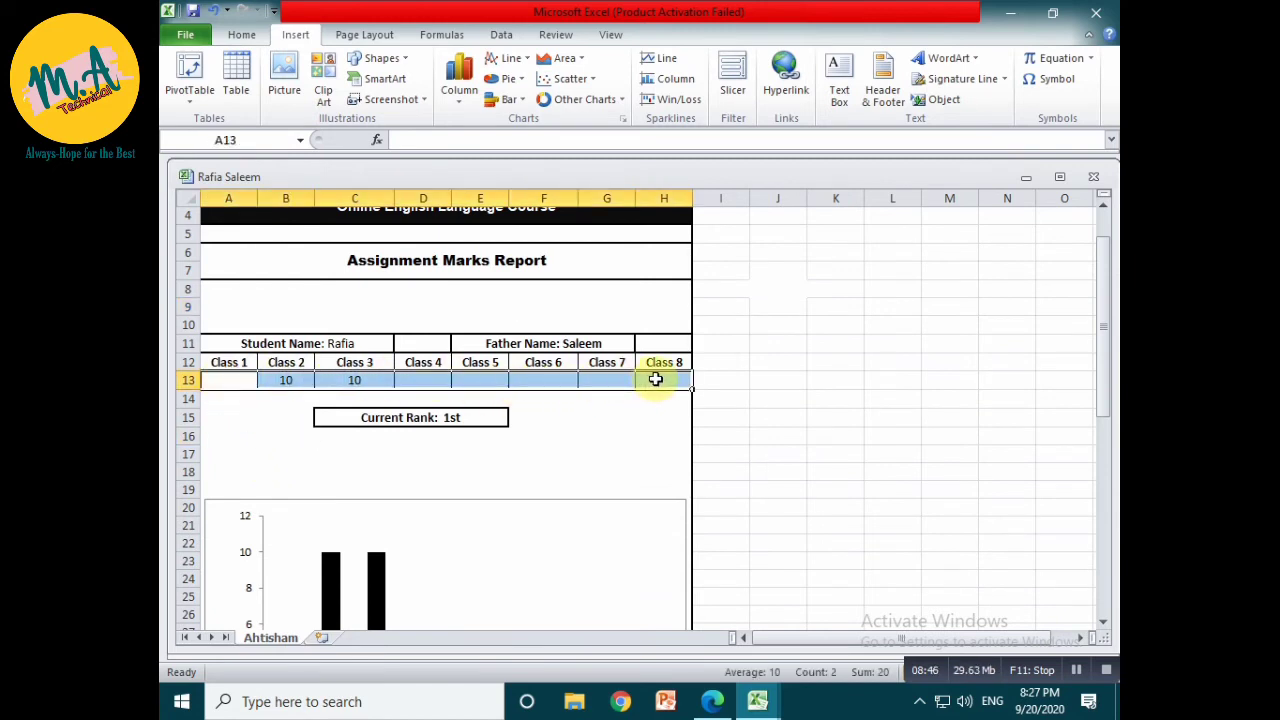
pyautogui.click(463, 98)
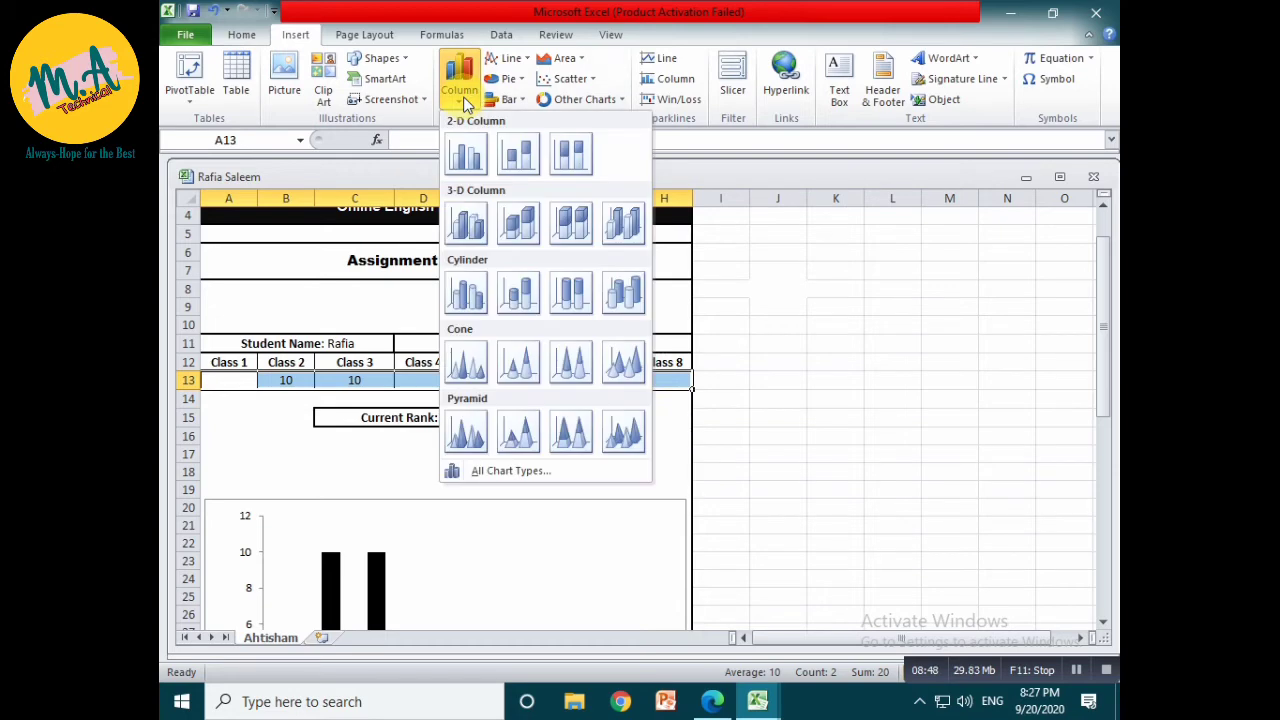
pyautogui.click(468, 160)
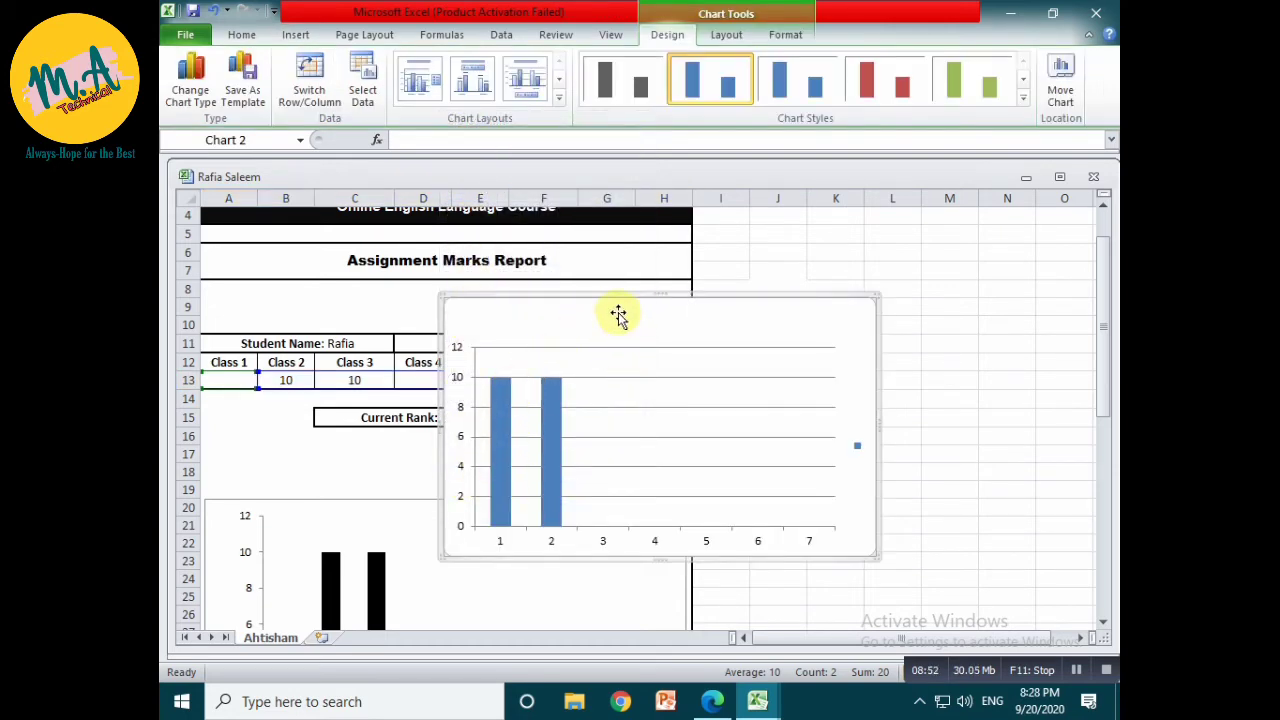
# Move the new column chart off the marks table so that it starts at column I
pyautogui.moveTo(601, 298); pyautogui.dragTo(856, 300)
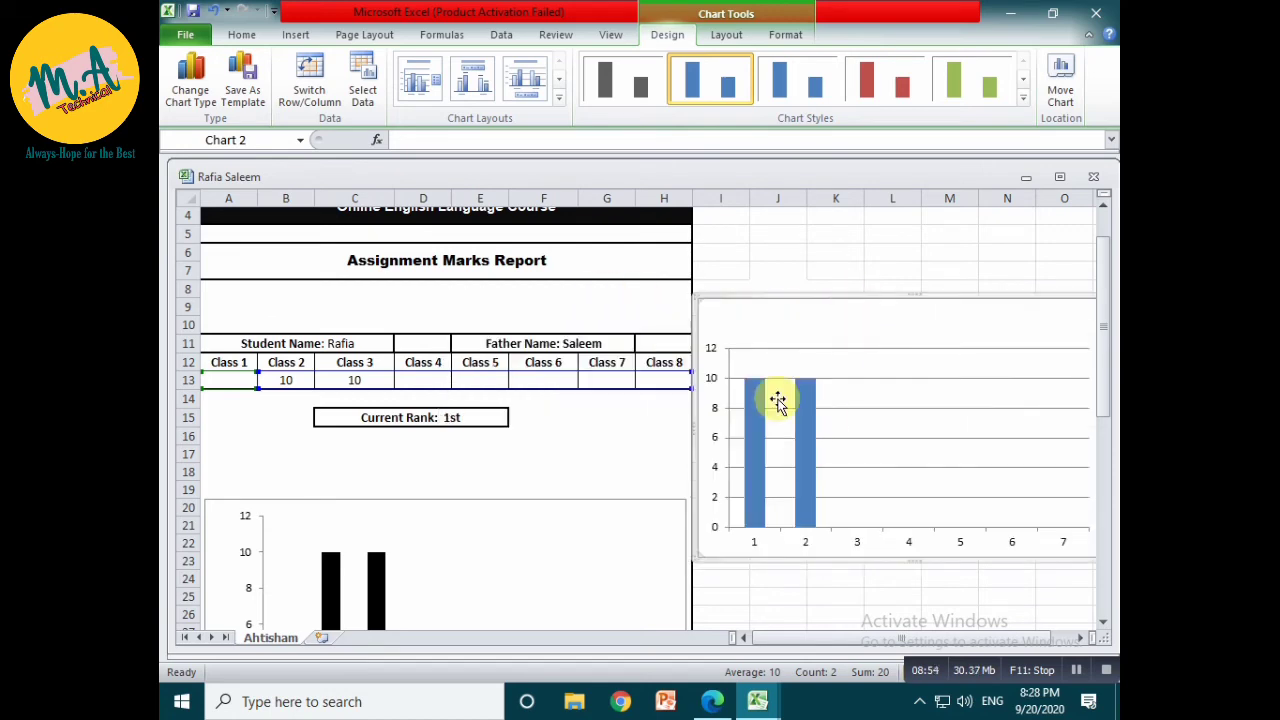
pyautogui.doubleClick(828, 302)
pyautogui.click(819, 570)
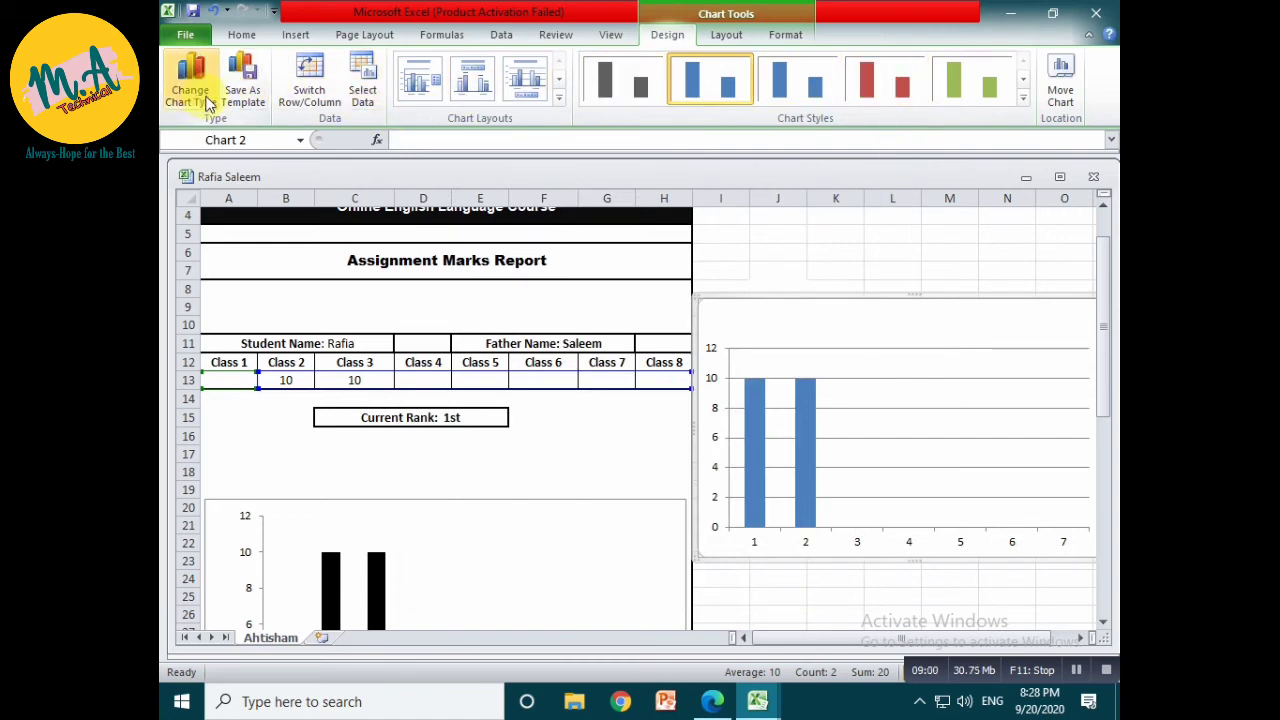
# Change the new chart beside the report from clustered column to a pie chart
pyautogui.click(190, 90)
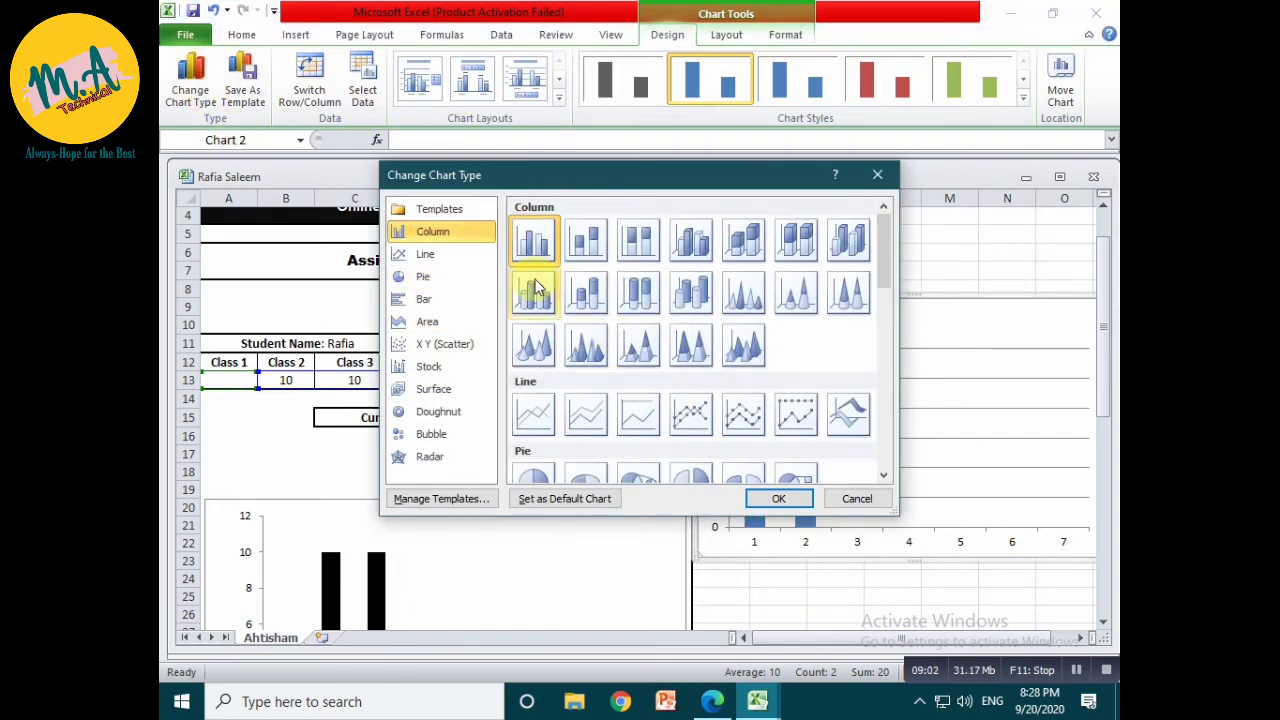
pyautogui.click(424, 253)
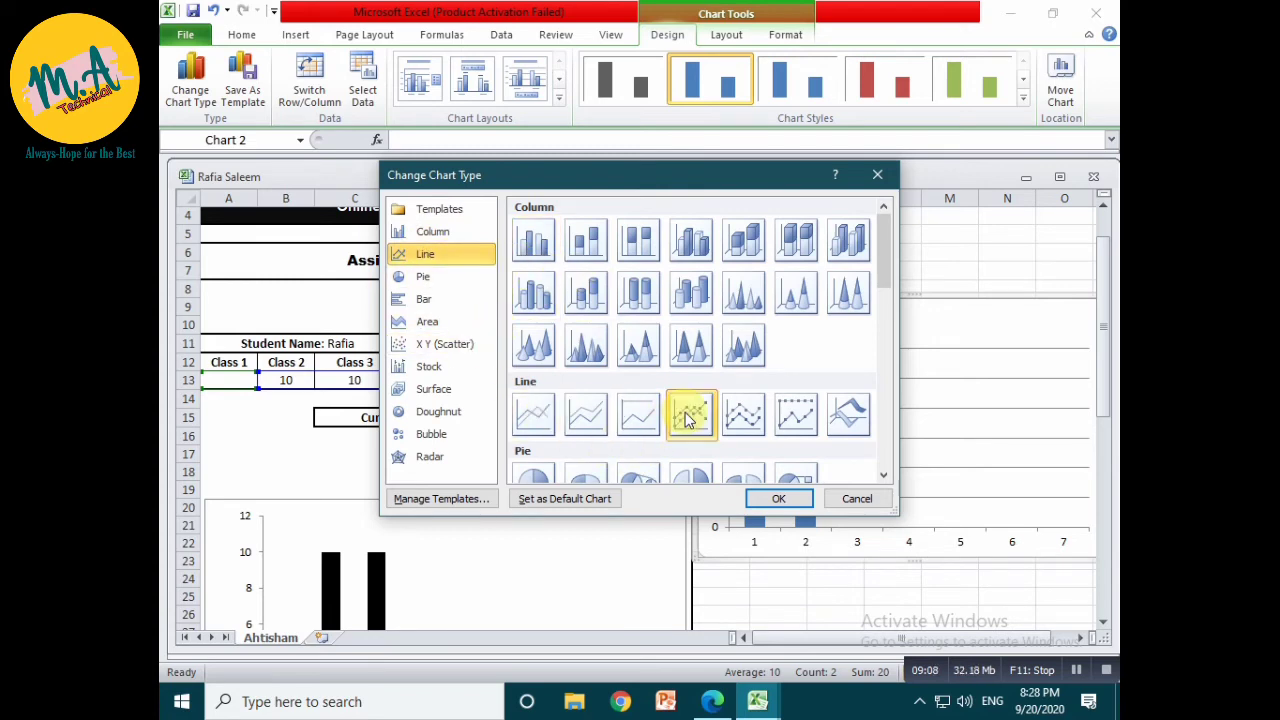
pyautogui.click(426, 277)
pyautogui.click(788, 497)
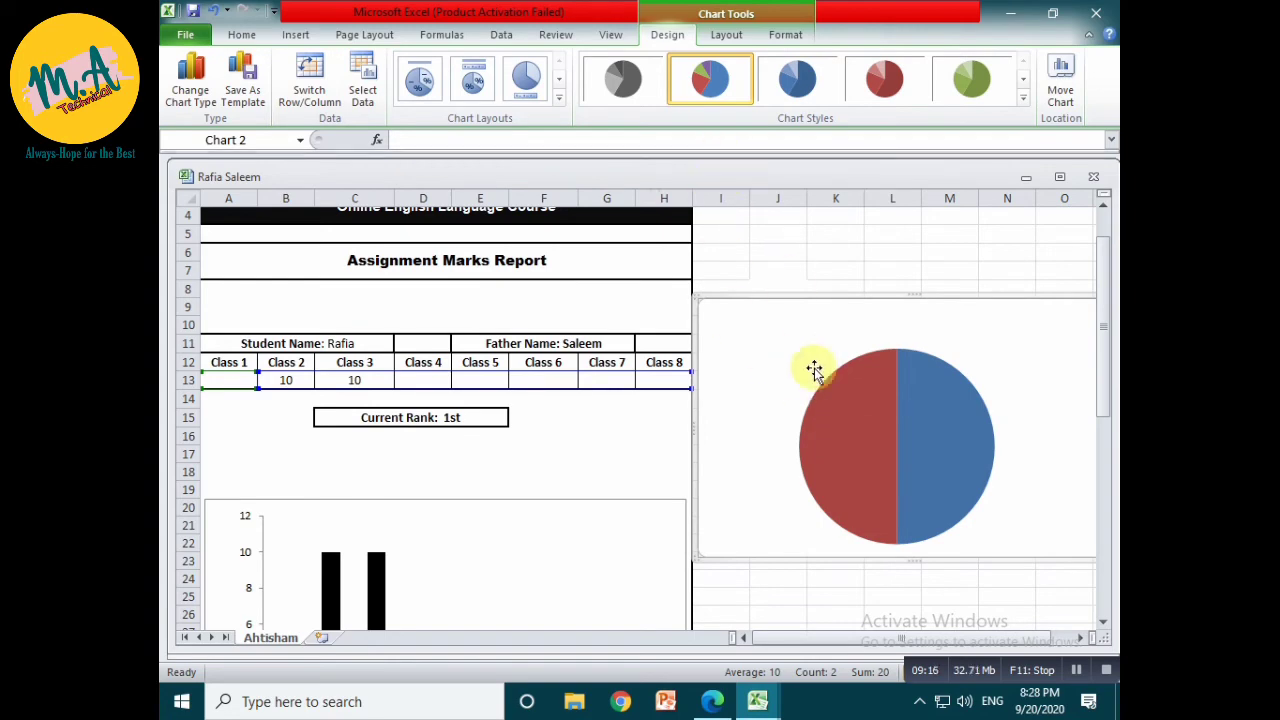
# Draw an empty text box across columns I to M, overlapping the top edge of the pie chart
pyautogui.click(294, 36)
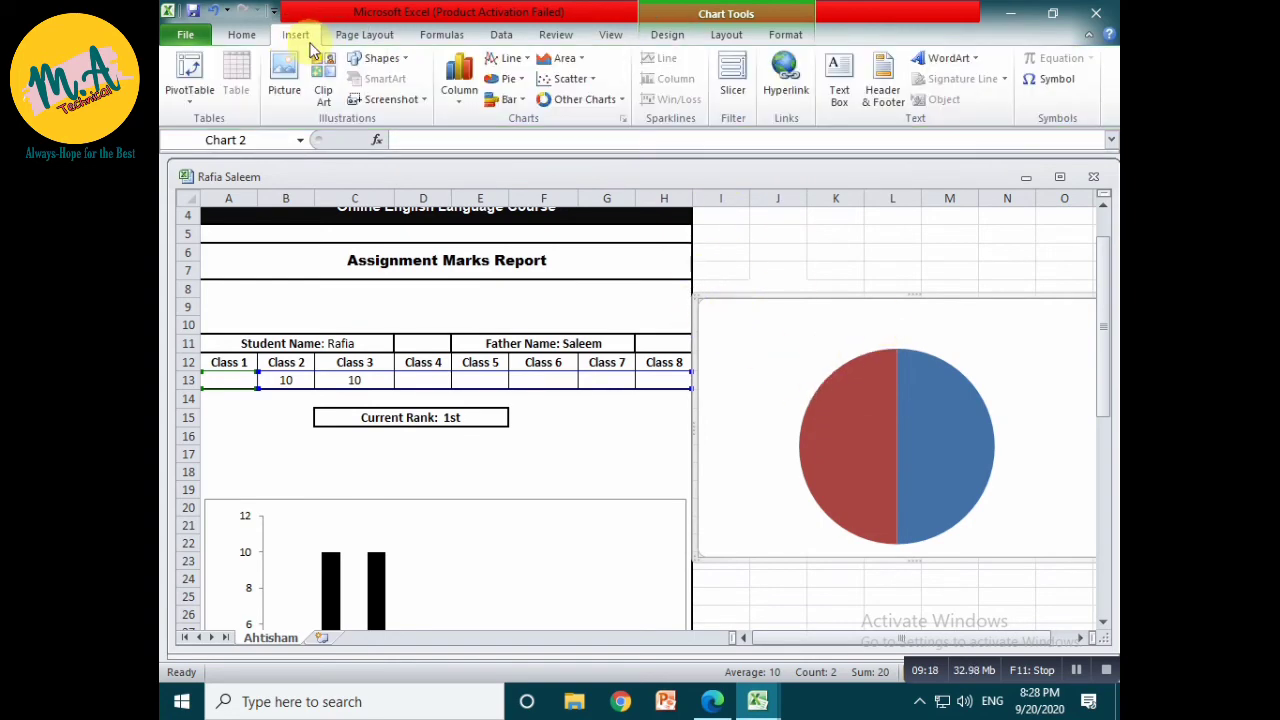
pyautogui.click(749, 231)
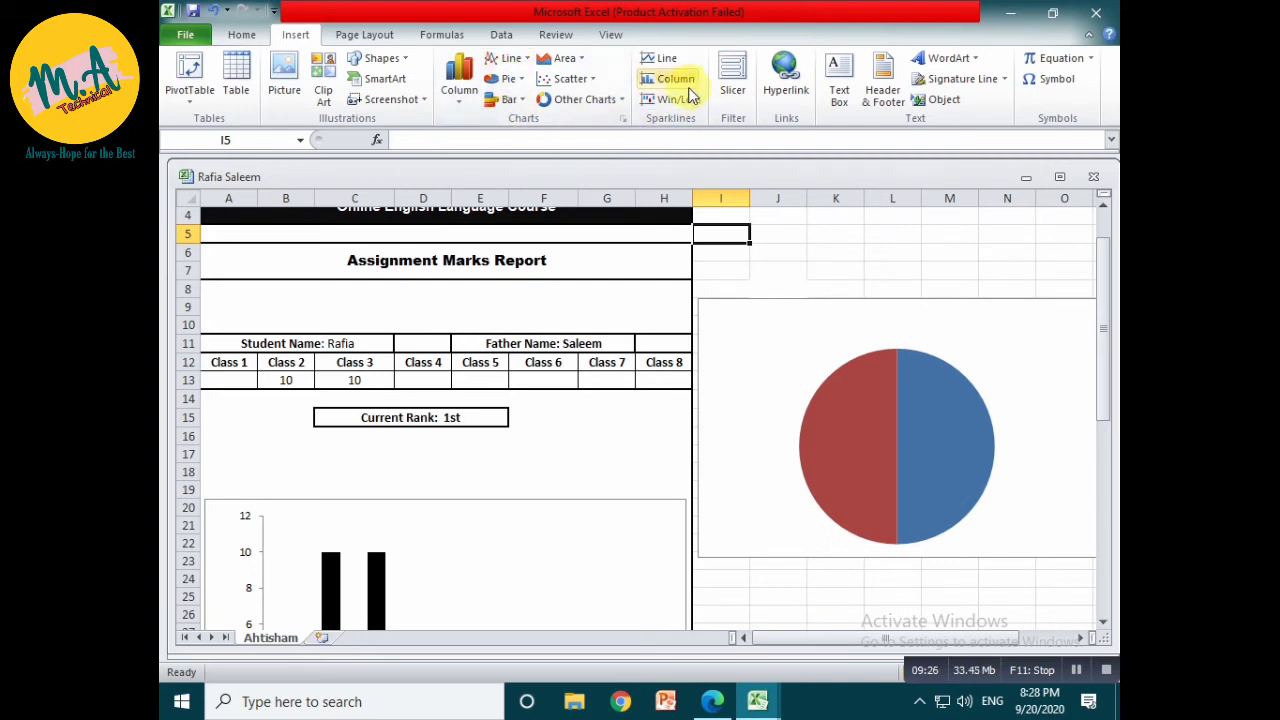
pyautogui.click(839, 95)
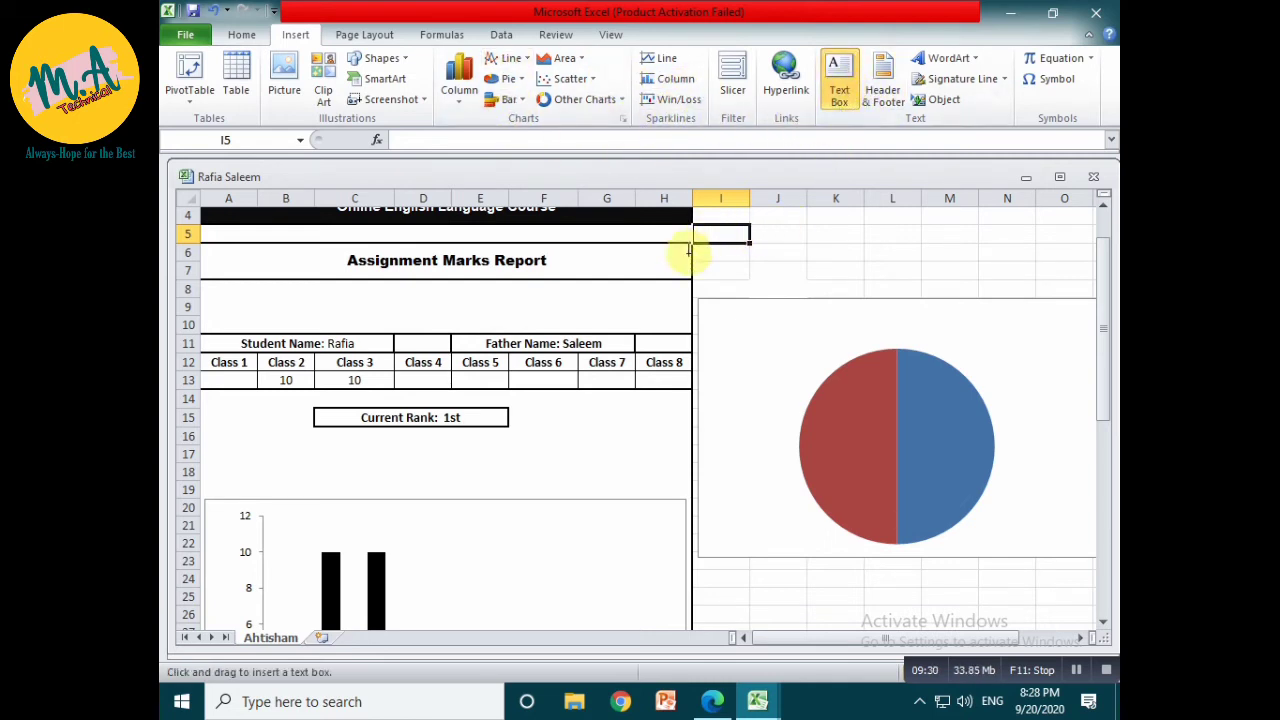
pyautogui.moveTo(730, 257); pyautogui.dragTo(985, 339)
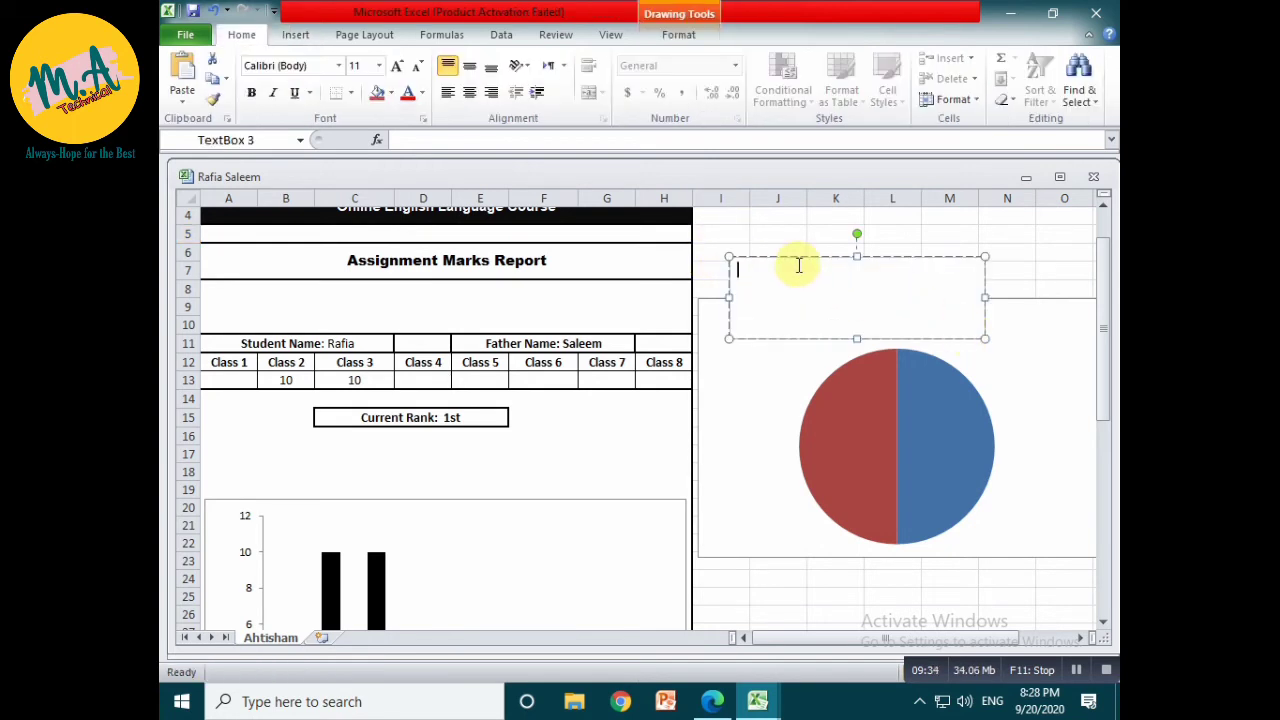
pyautogui.click(766, 232)
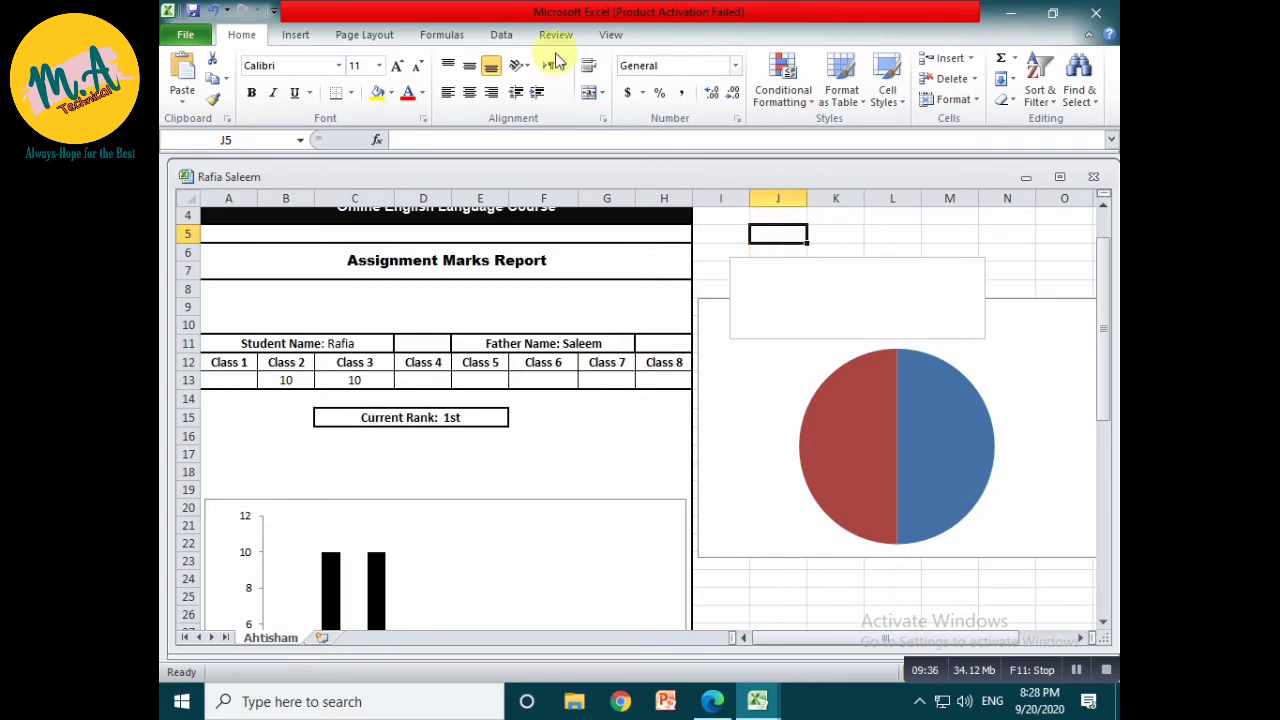
# Examine the report's header banner and footer strip, and select I1:N4 to view the Merge & Center description
pyautogui.click(318, 35)
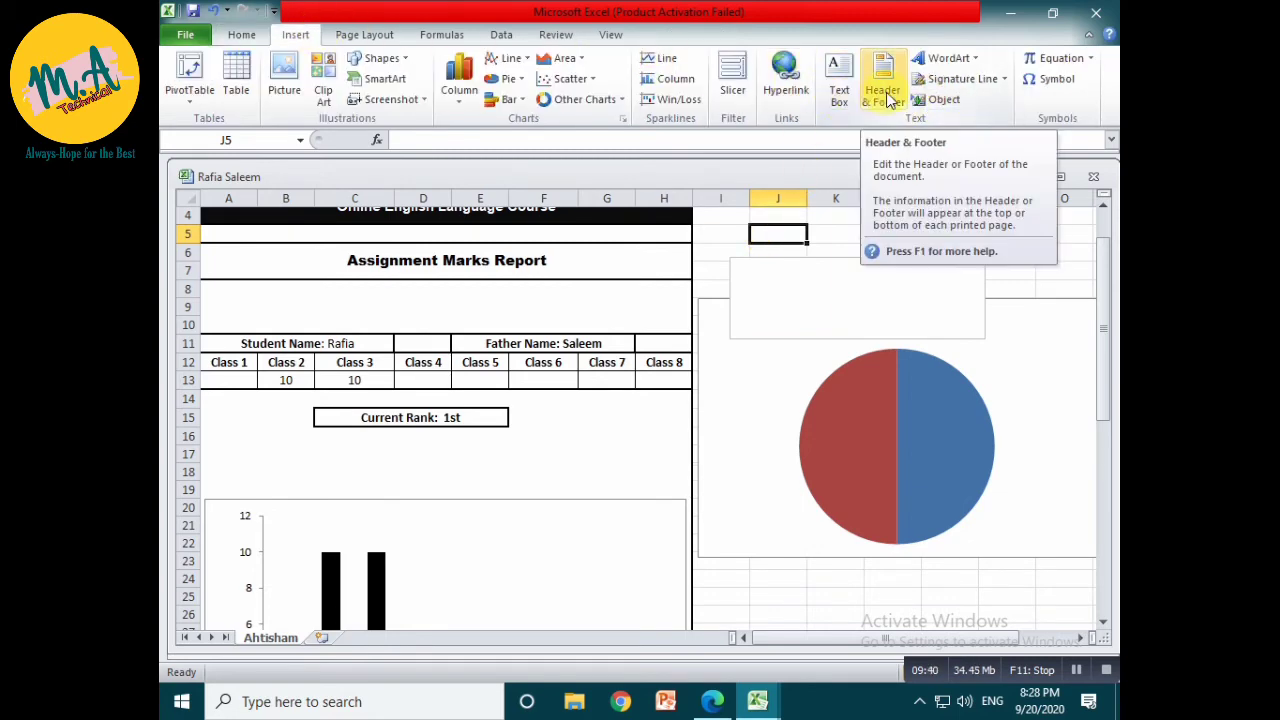
pyautogui.scroll(-9, 566, 314)
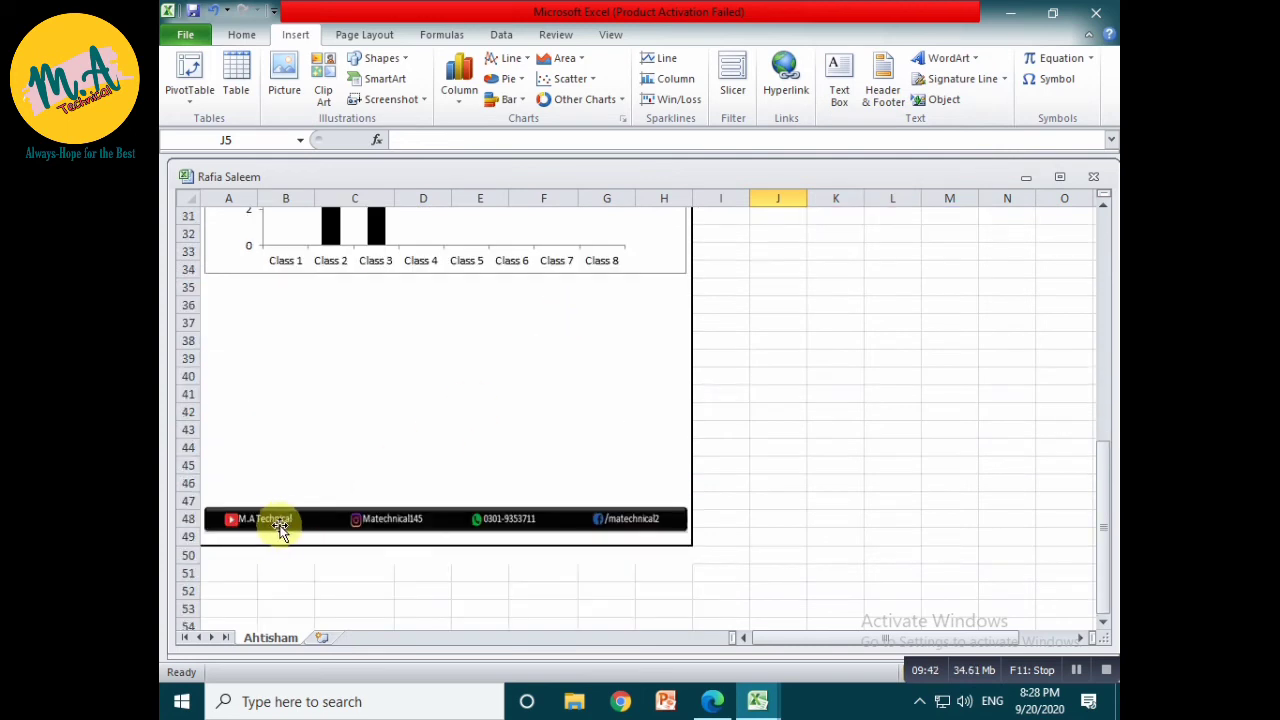
pyautogui.scroll(10, 411, 475)
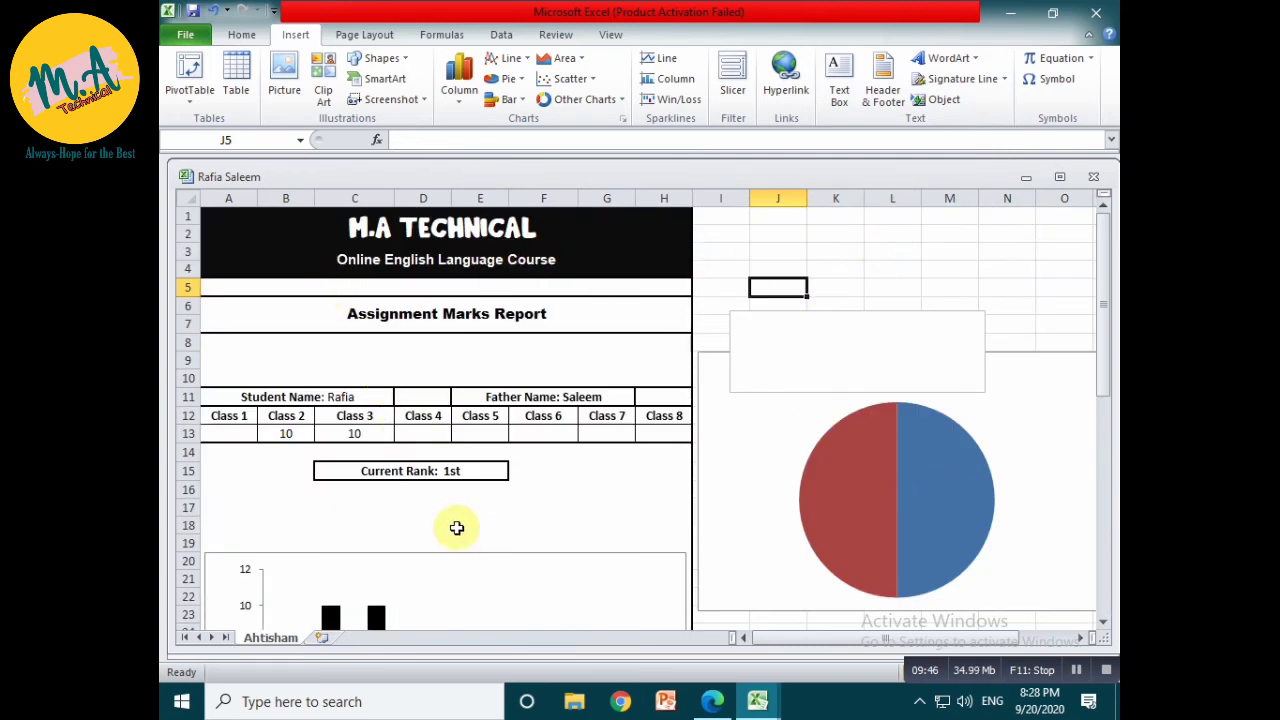
pyautogui.scroll(-7, 457, 526)
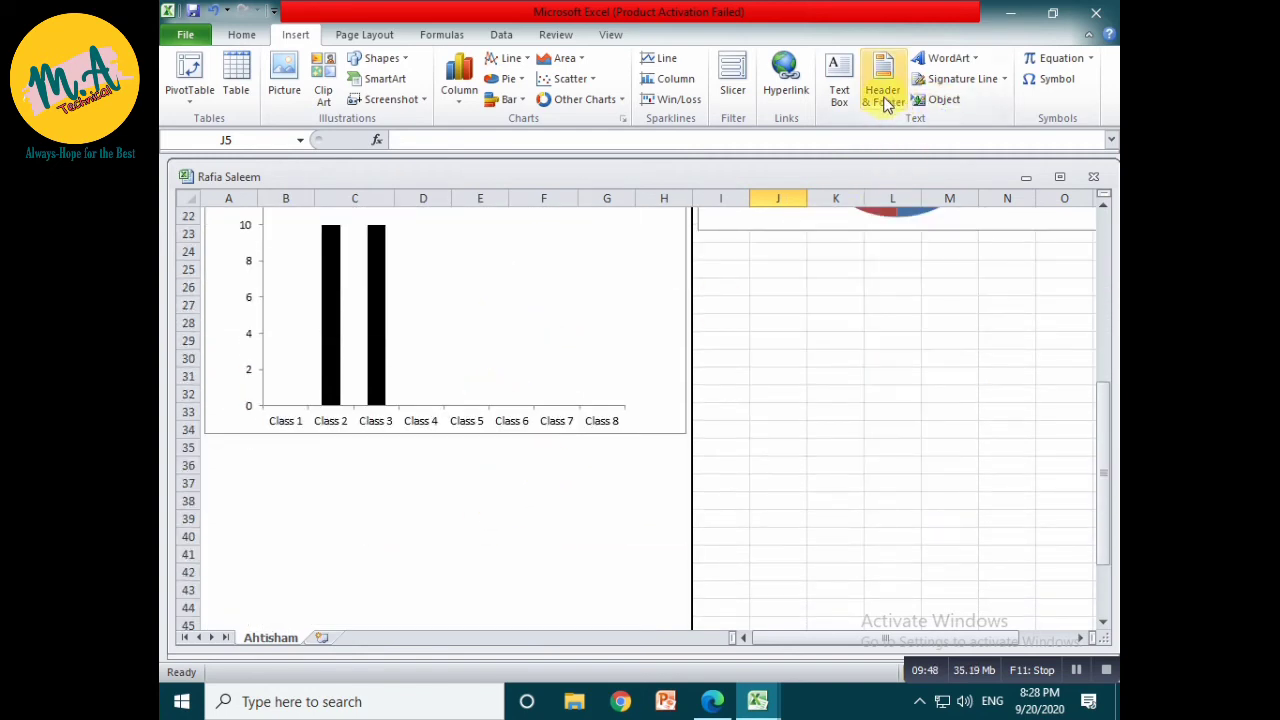
pyautogui.scroll(7, 880, 402)
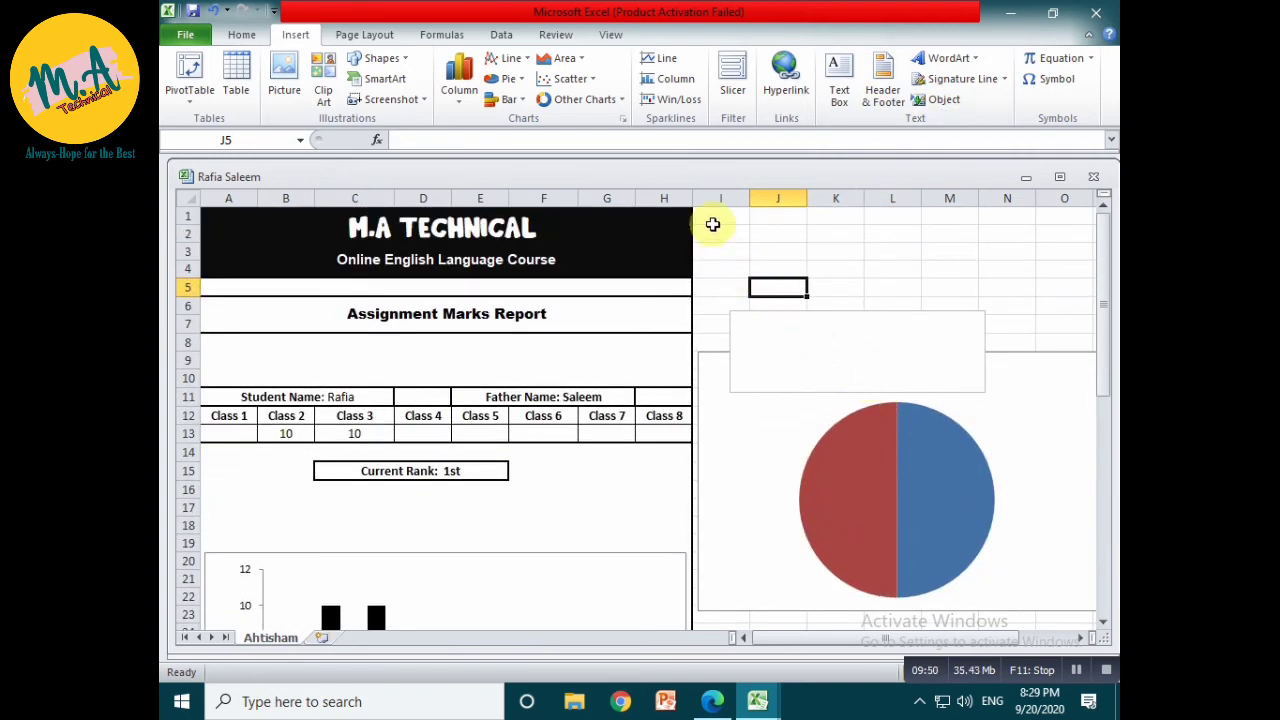
pyautogui.moveTo(718, 216); pyautogui.dragTo(984, 268)
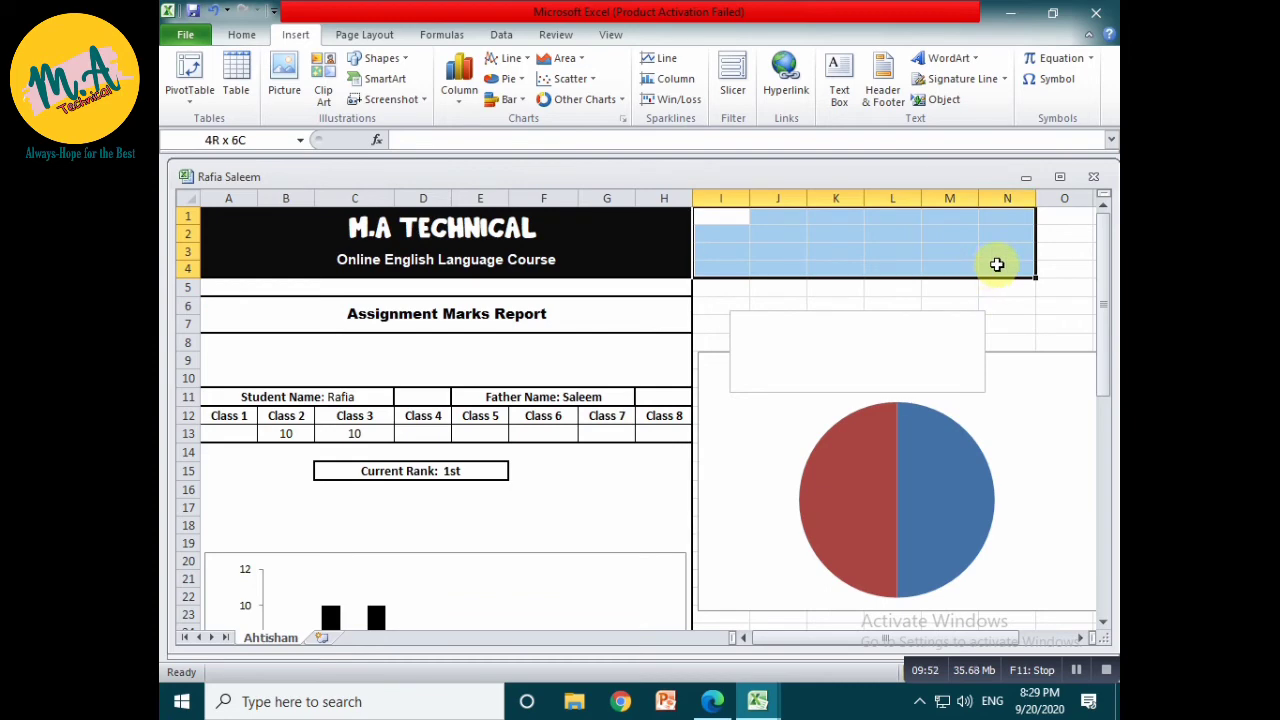
pyautogui.click(245, 34)
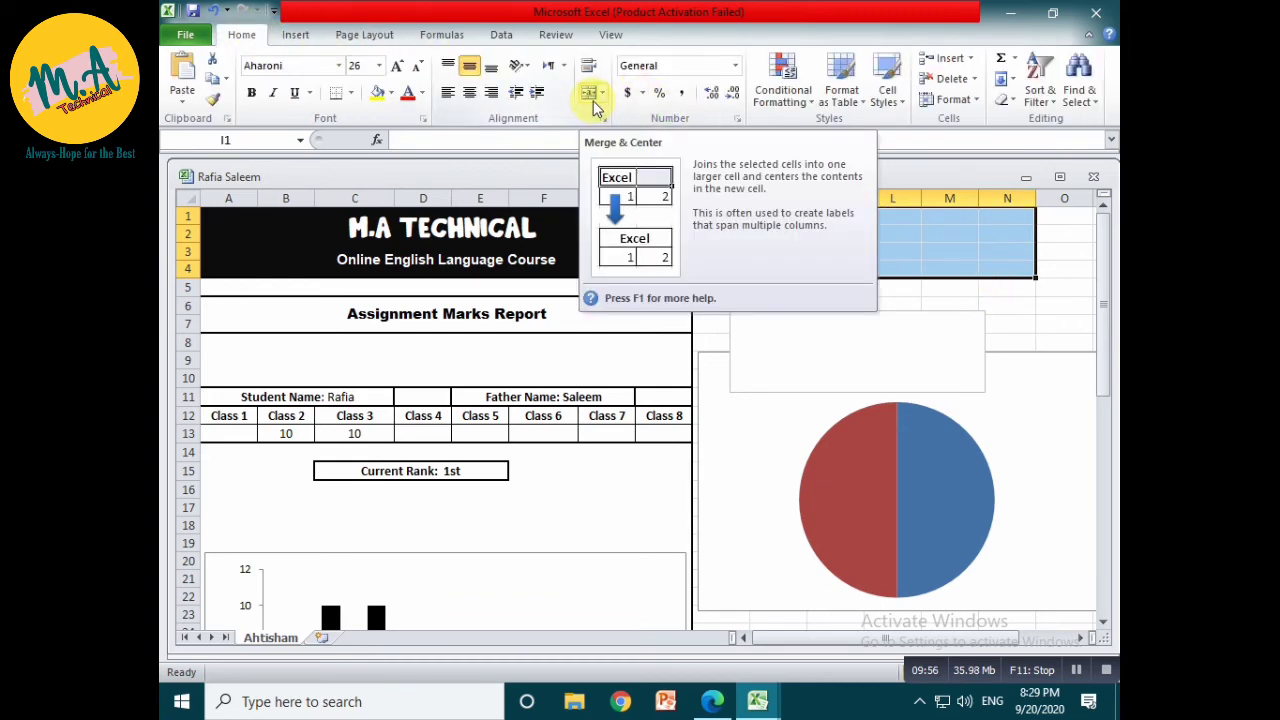
# Nudge the black social media footer picture slightly down within rows 48 and 49, and deselect it
pyautogui.scroll(-14, 557, 306)
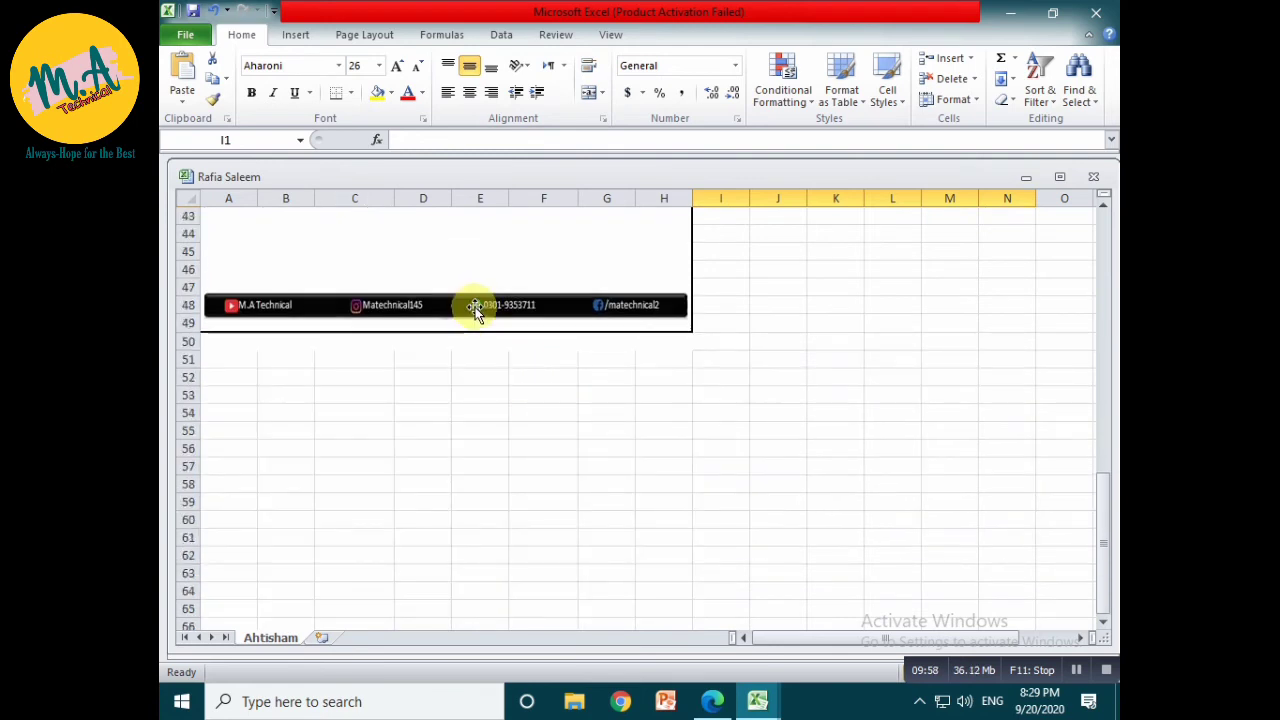
pyautogui.moveTo(477, 305)
pyautogui.mouseDown()
pyautogui.moveTo(497, 400)
pyautogui.moveTo(528, 460)
pyautogui.moveTo(477, 312)
pyautogui.mouseUp()
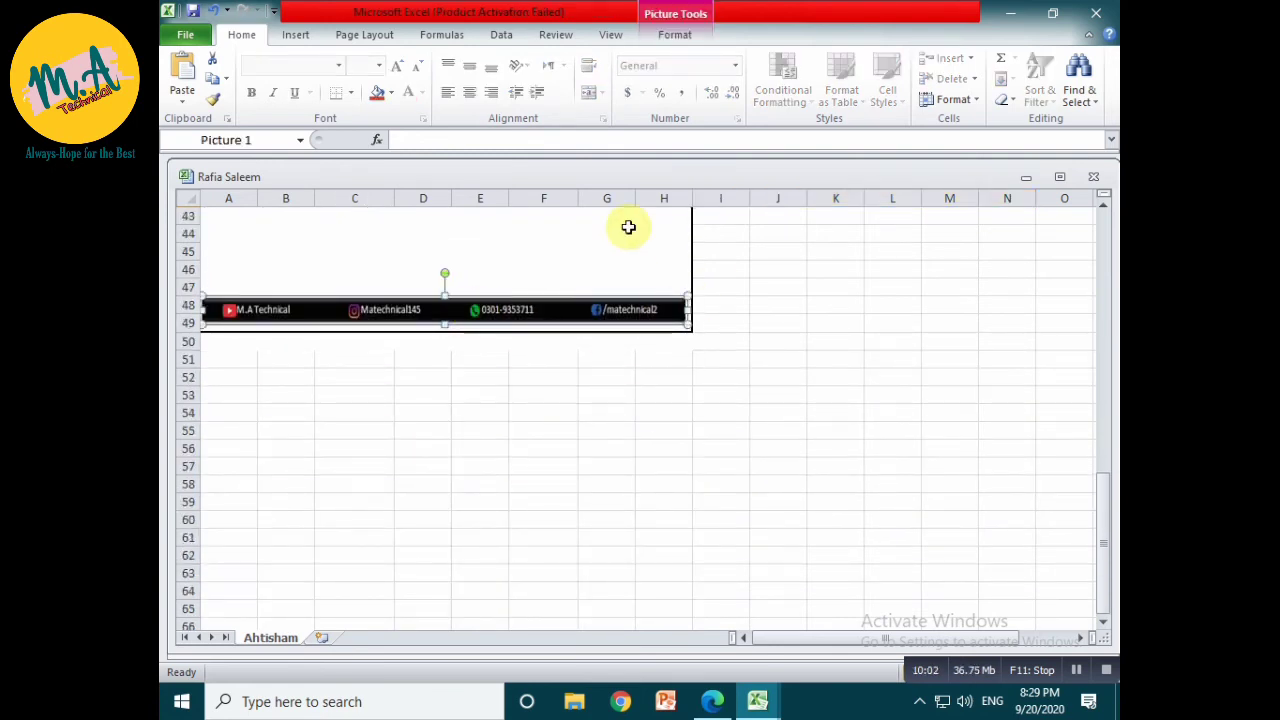
pyautogui.scroll(6, 806, 340)
pyautogui.click(814, 396)
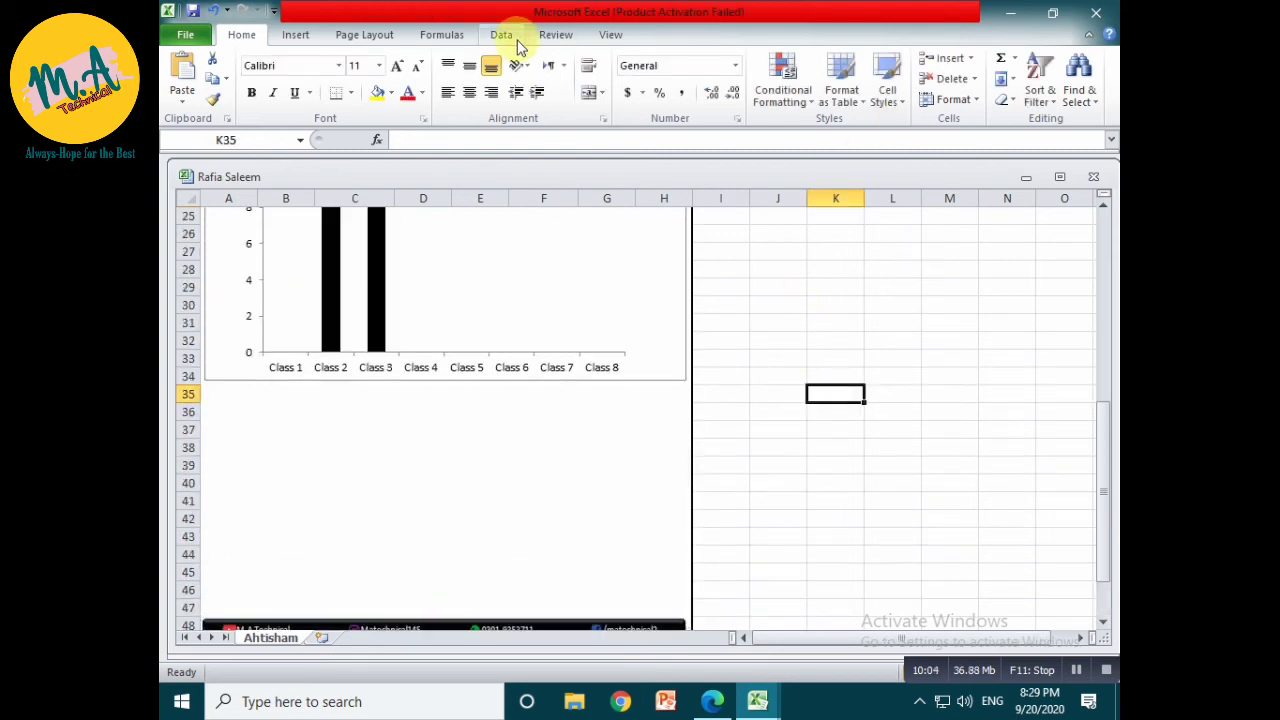
# View the WordArt styles and the Microsoft Office Signature Line setup, closing both without inserting anything
pyautogui.click(295, 34)
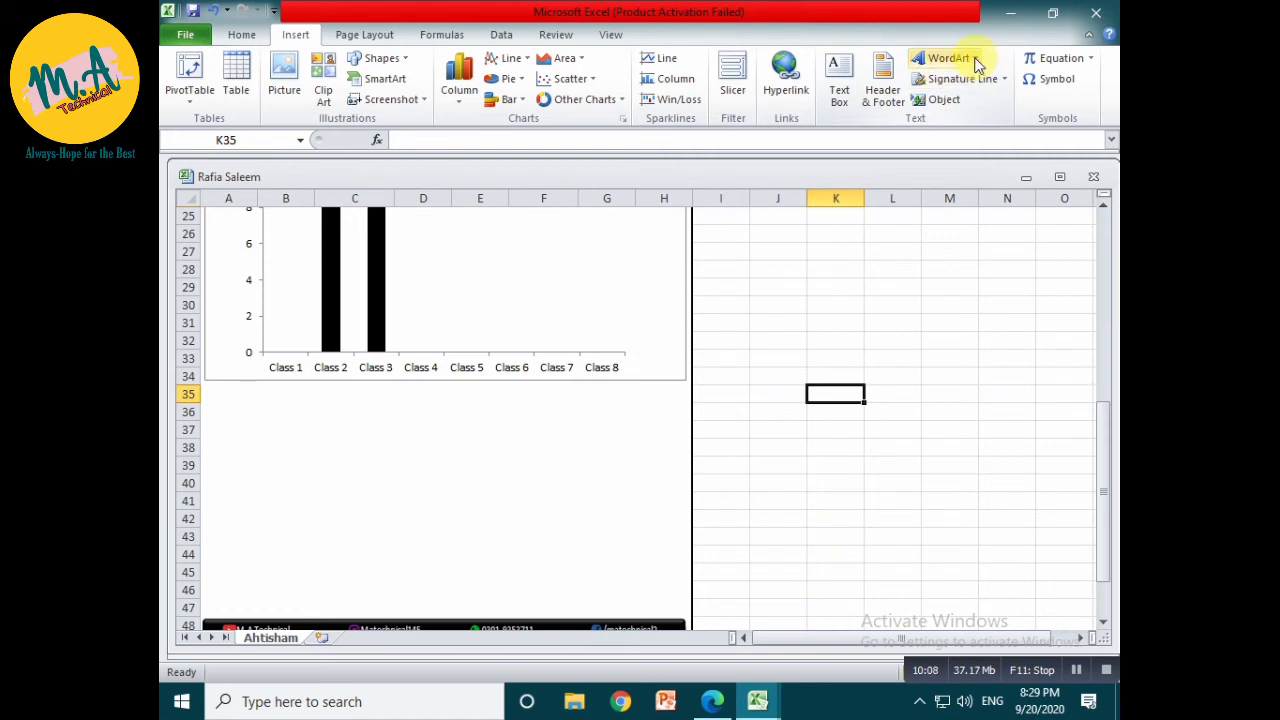
pyautogui.click(948, 58)
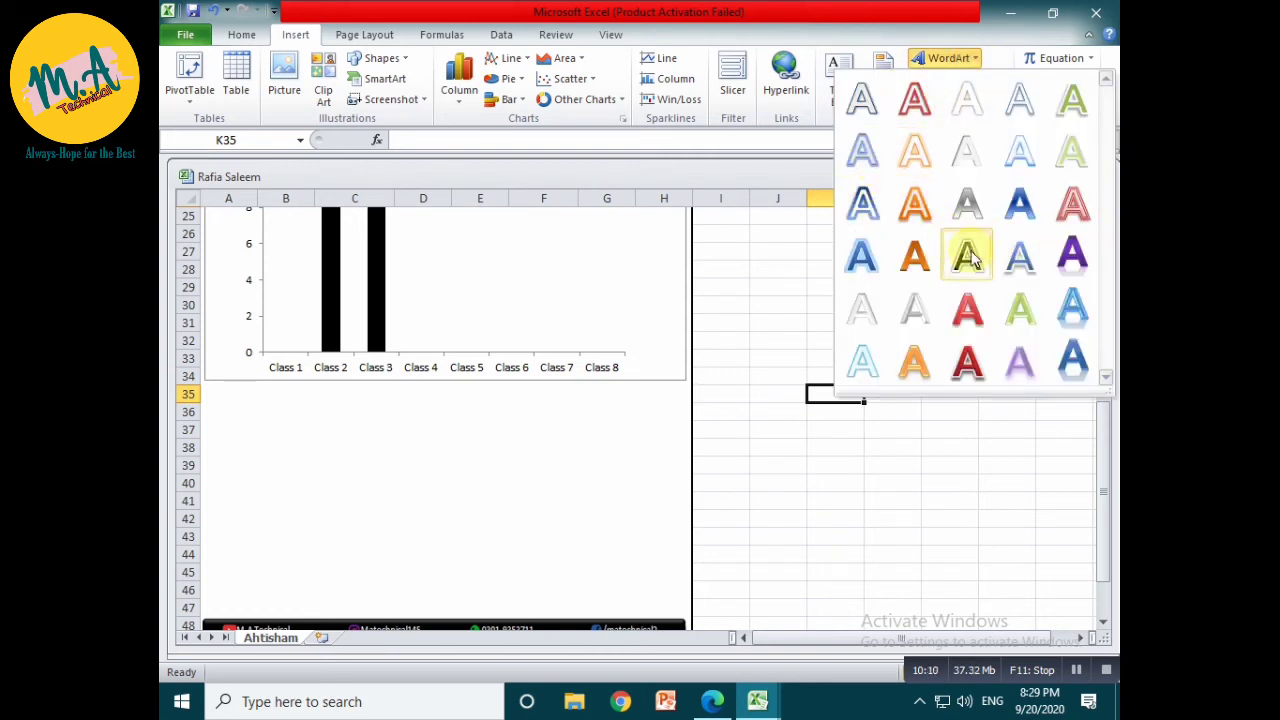
pyautogui.click(794, 323)
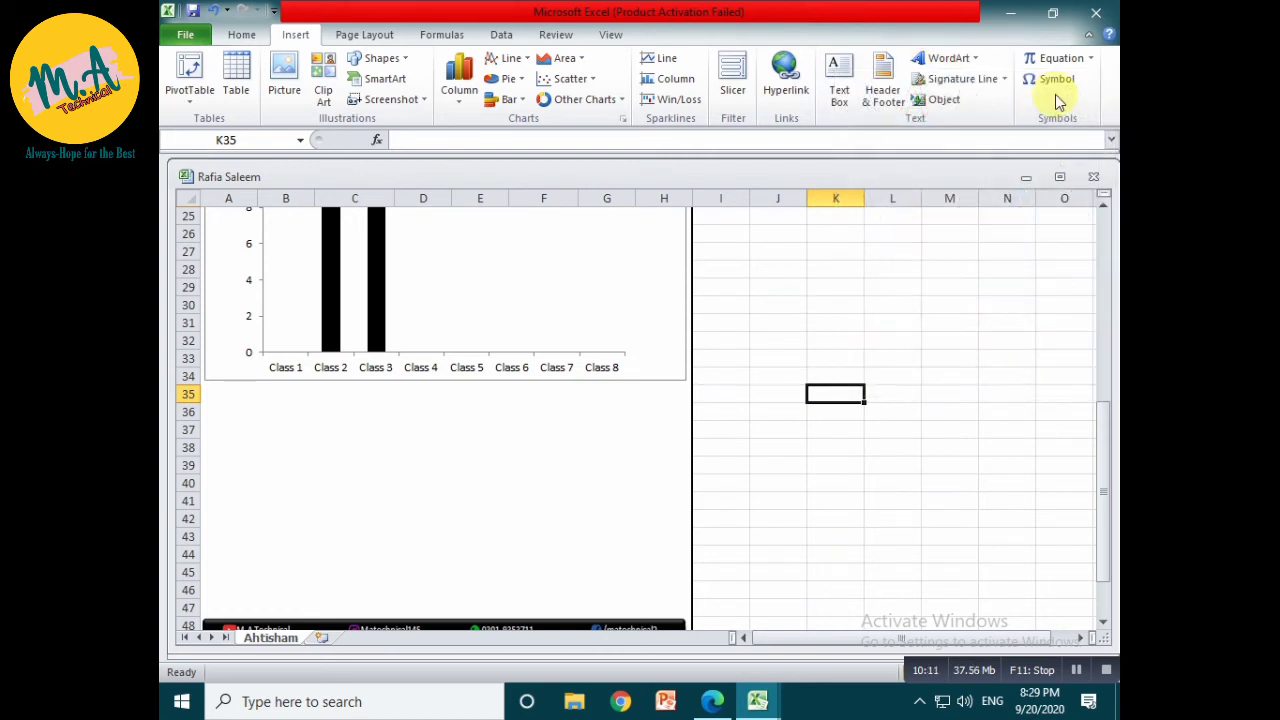
pyautogui.click(1003, 84)
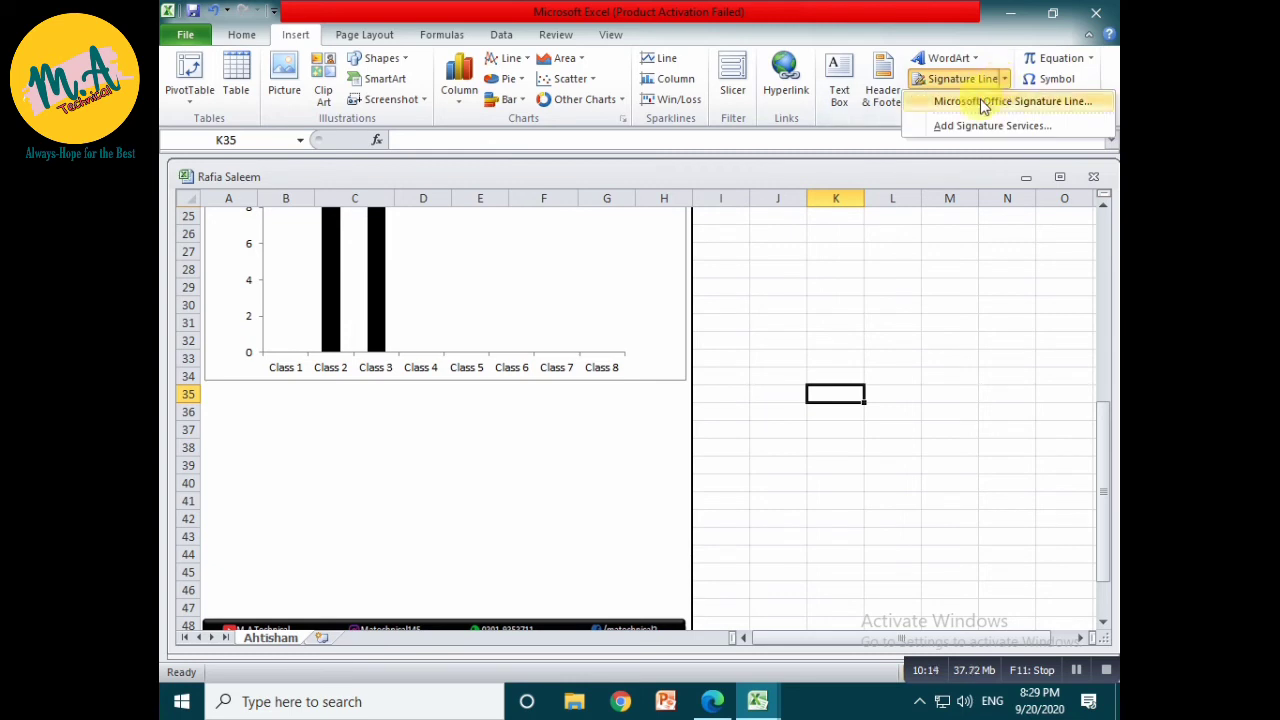
pyautogui.click(985, 104)
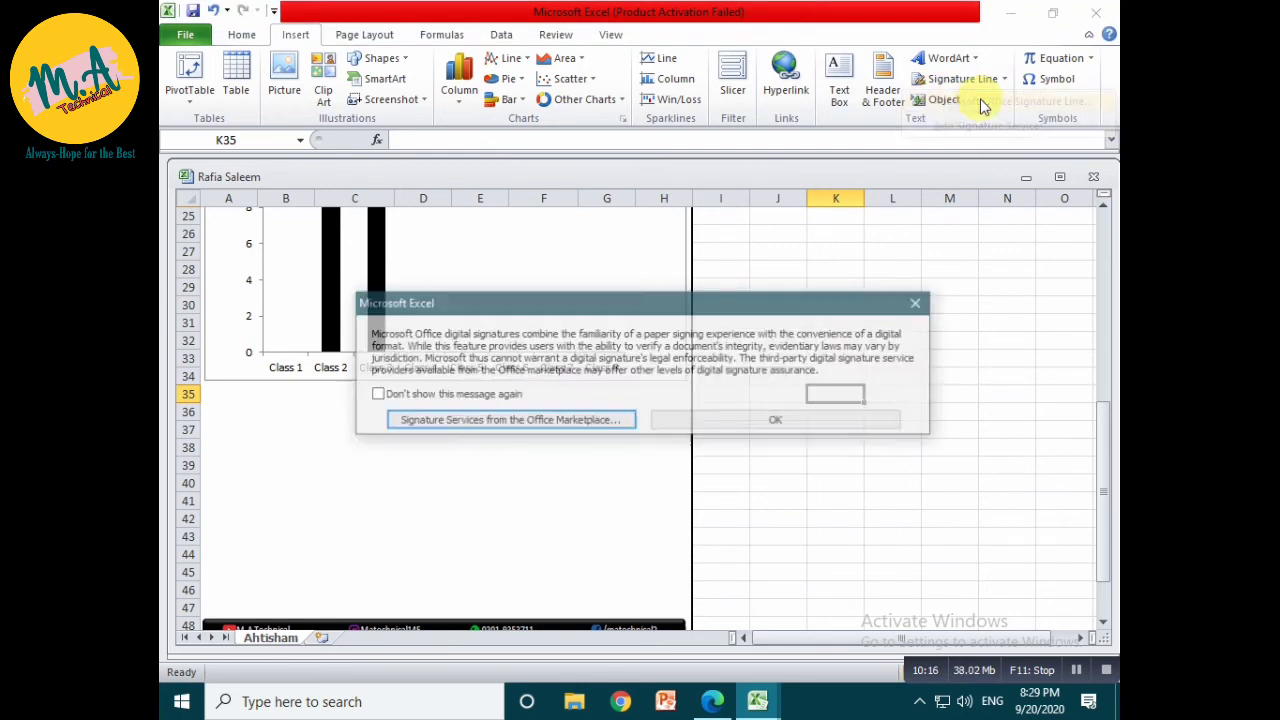
pyautogui.click(677, 420)
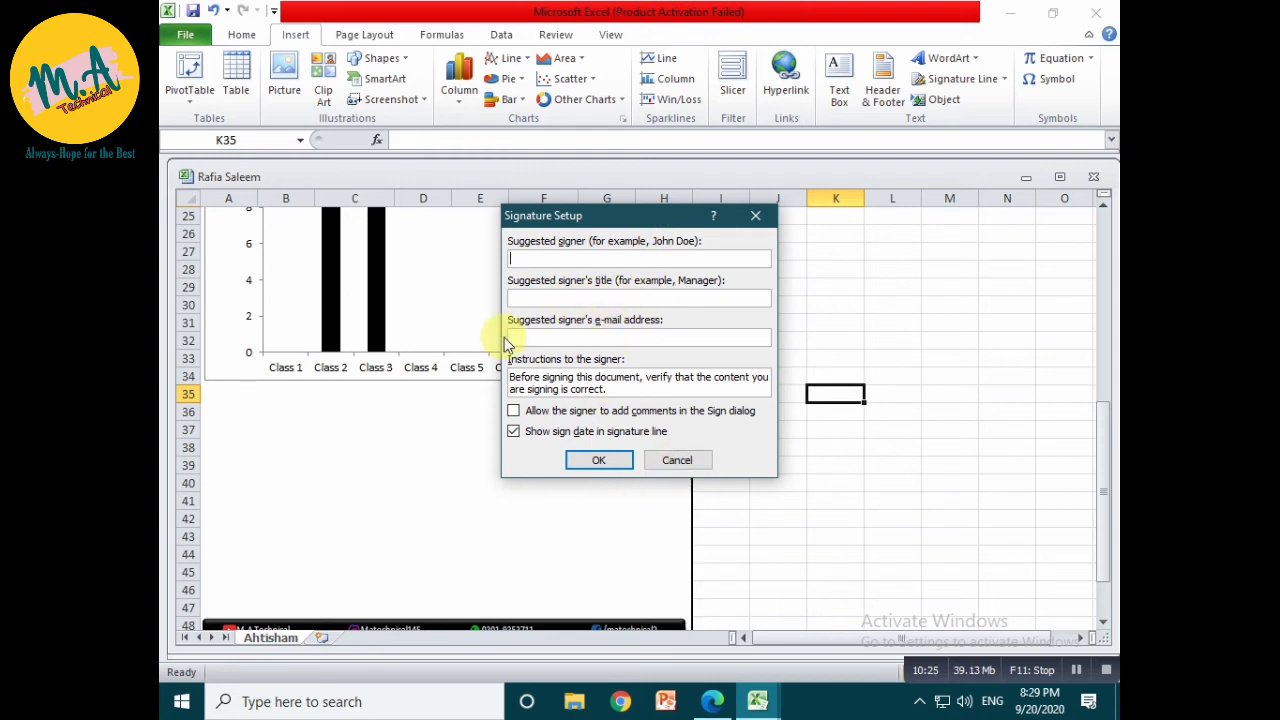
pyautogui.click(668, 463)
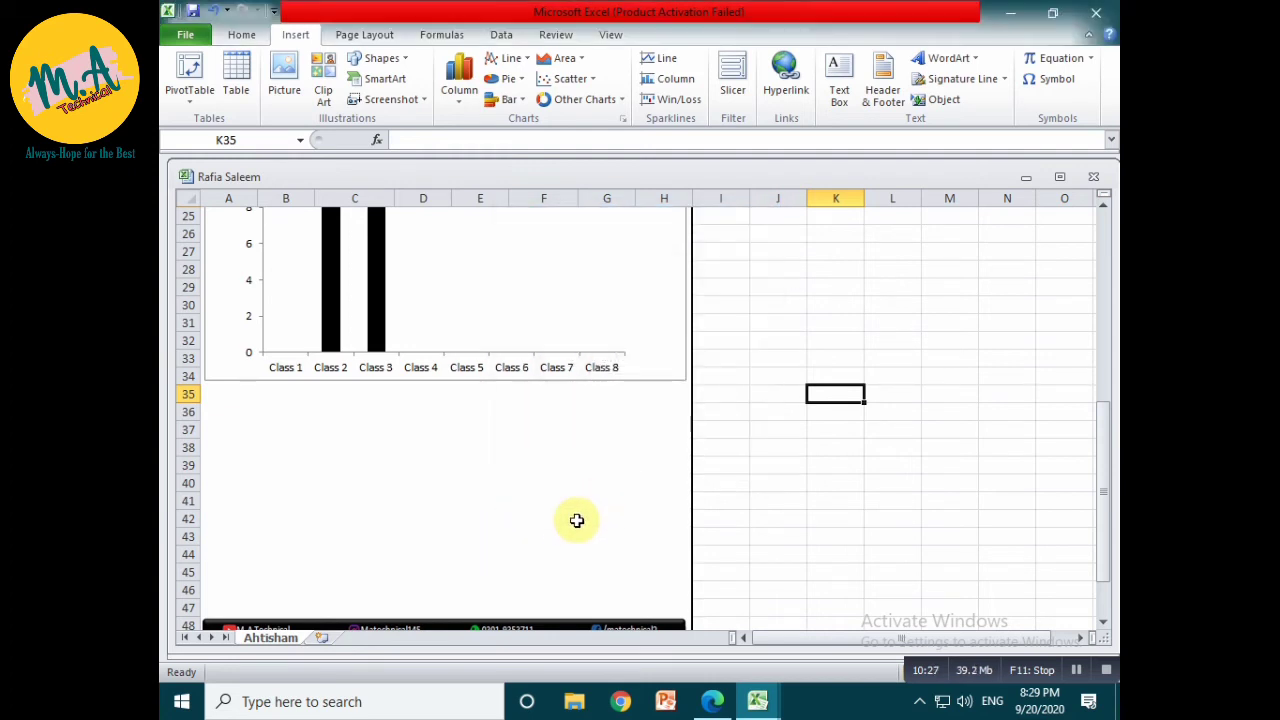
# Draw a straight line about 2.49 inches long across columns J to M in row 42, and apply the black line style
pyautogui.scroll(-1, 576, 520)
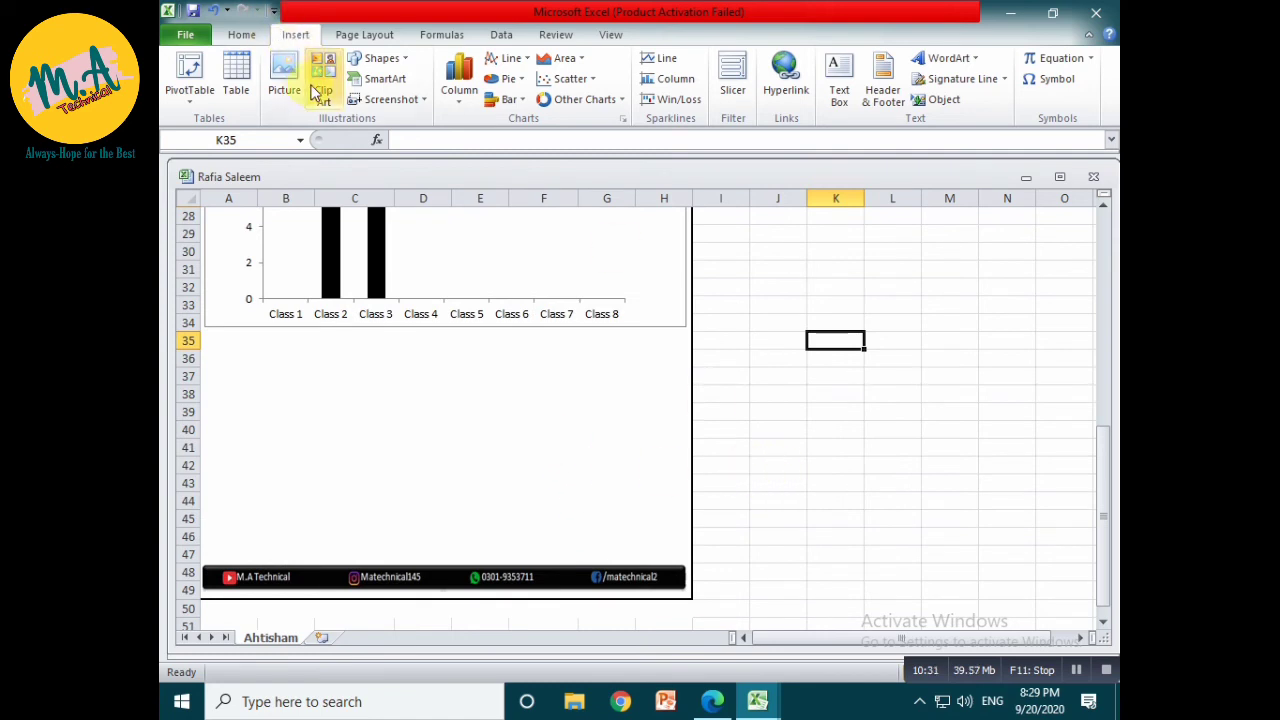
pyautogui.click(383, 58)
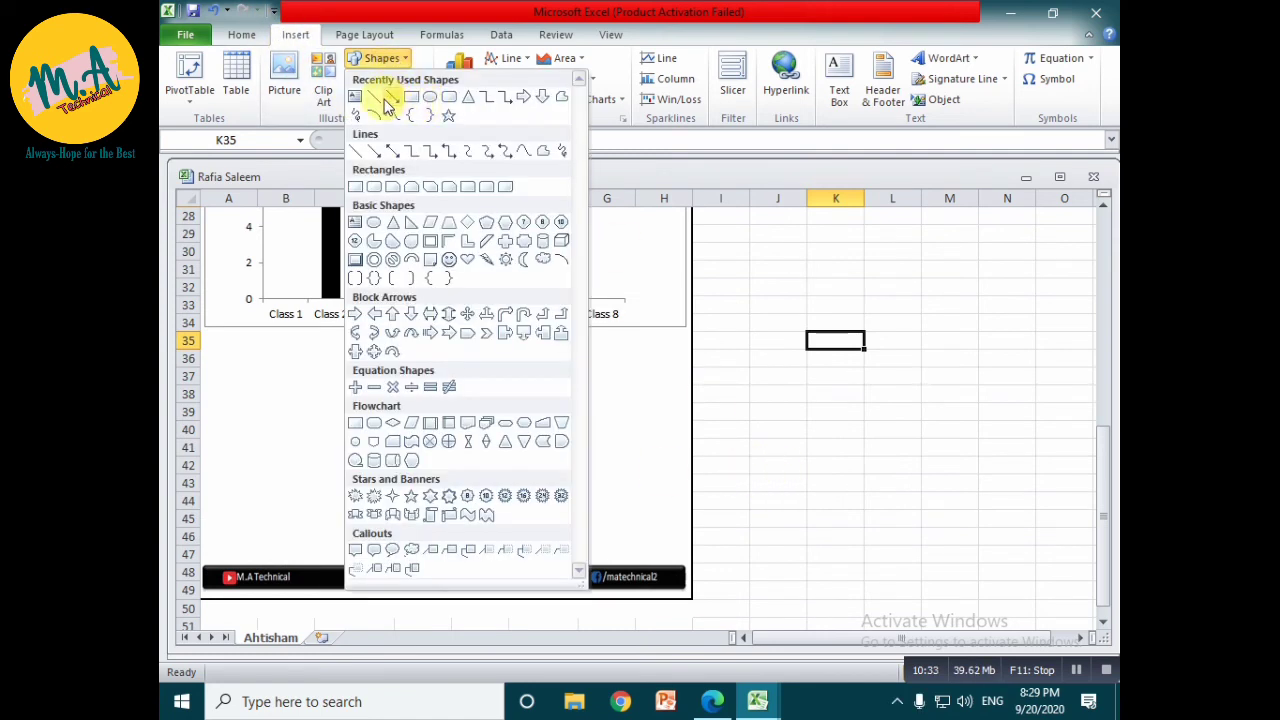
pyautogui.click(388, 103)
pyautogui.moveTo(757, 467); pyautogui.dragTo(971, 467)
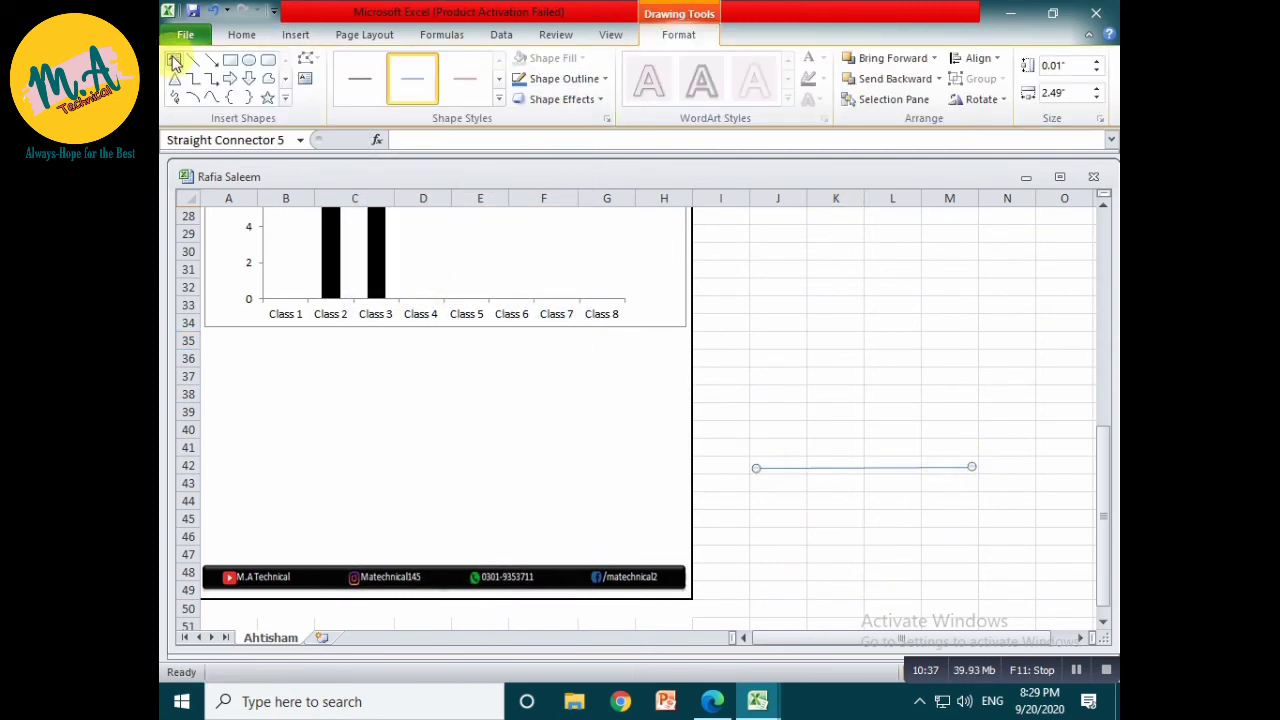
pyautogui.click(357, 78)
# Merge and center cells J43:M43 beneath the drawn line
pyautogui.moveTo(773, 487); pyautogui.dragTo(955, 488)
pyautogui.click(448, 92)
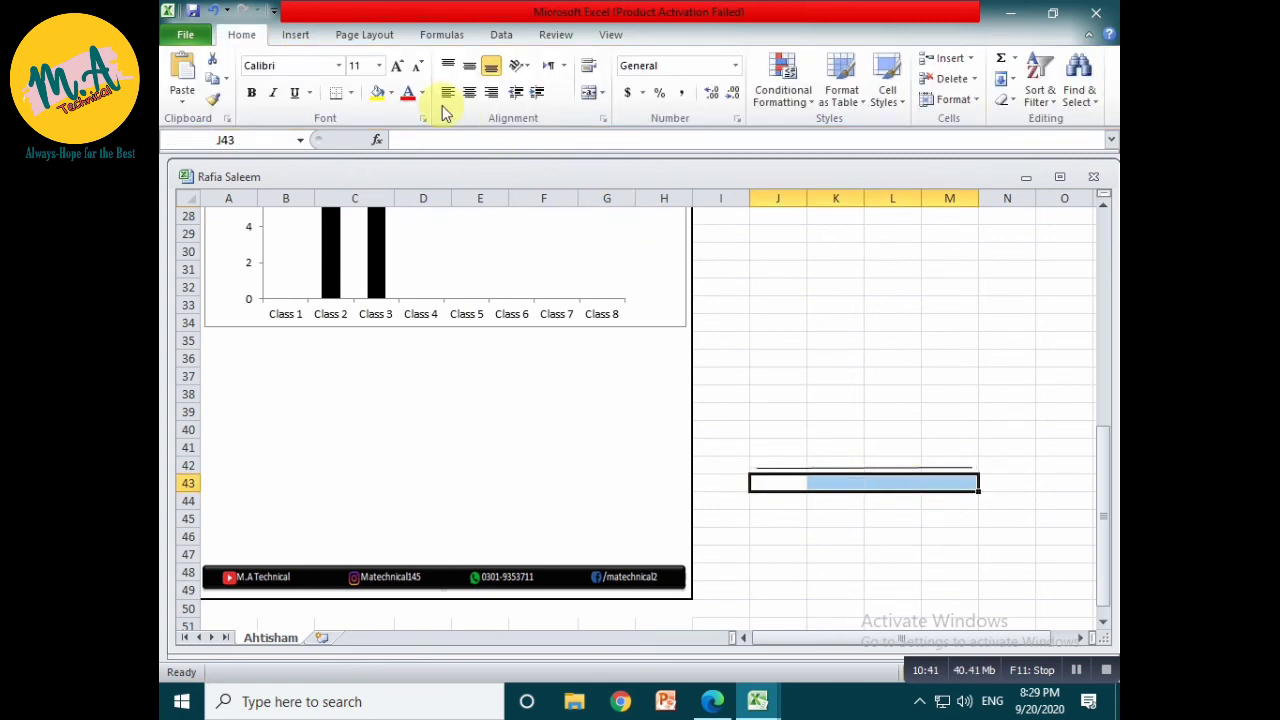
pyautogui.click(588, 93)
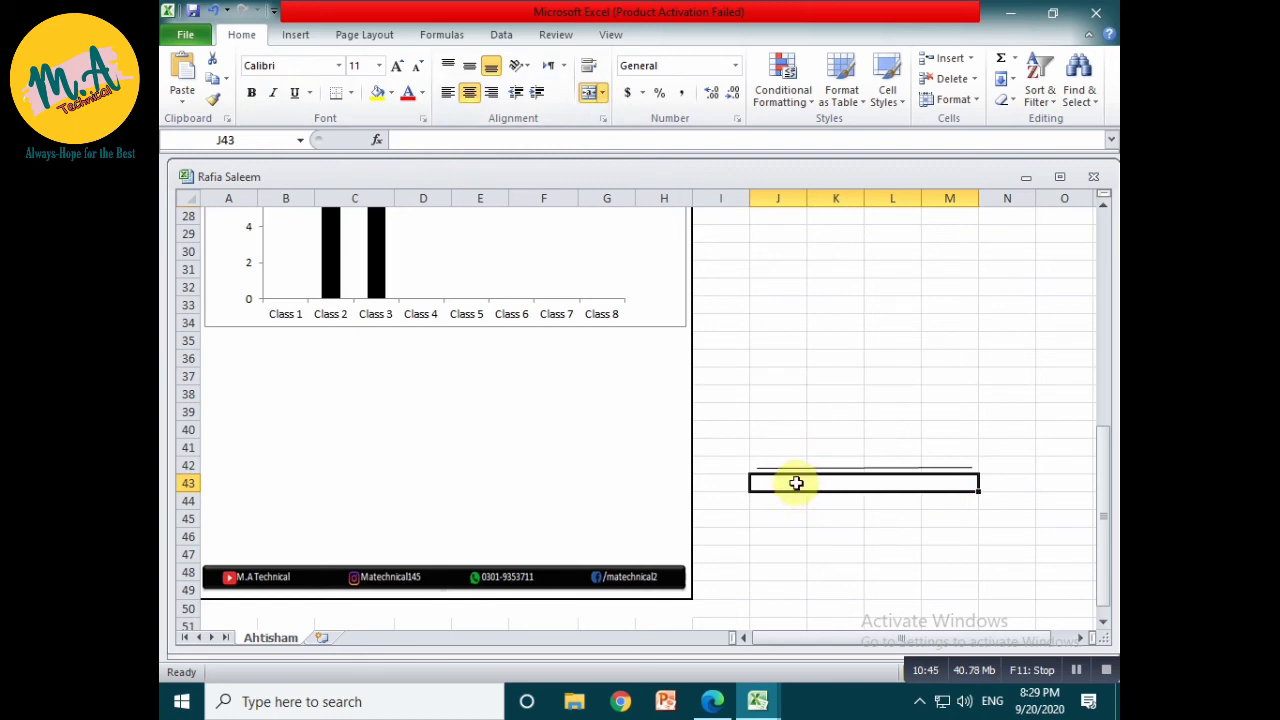
# Insert a new blank equation box on the sheet and view the equation symbols and structures
pyautogui.click(295, 34)
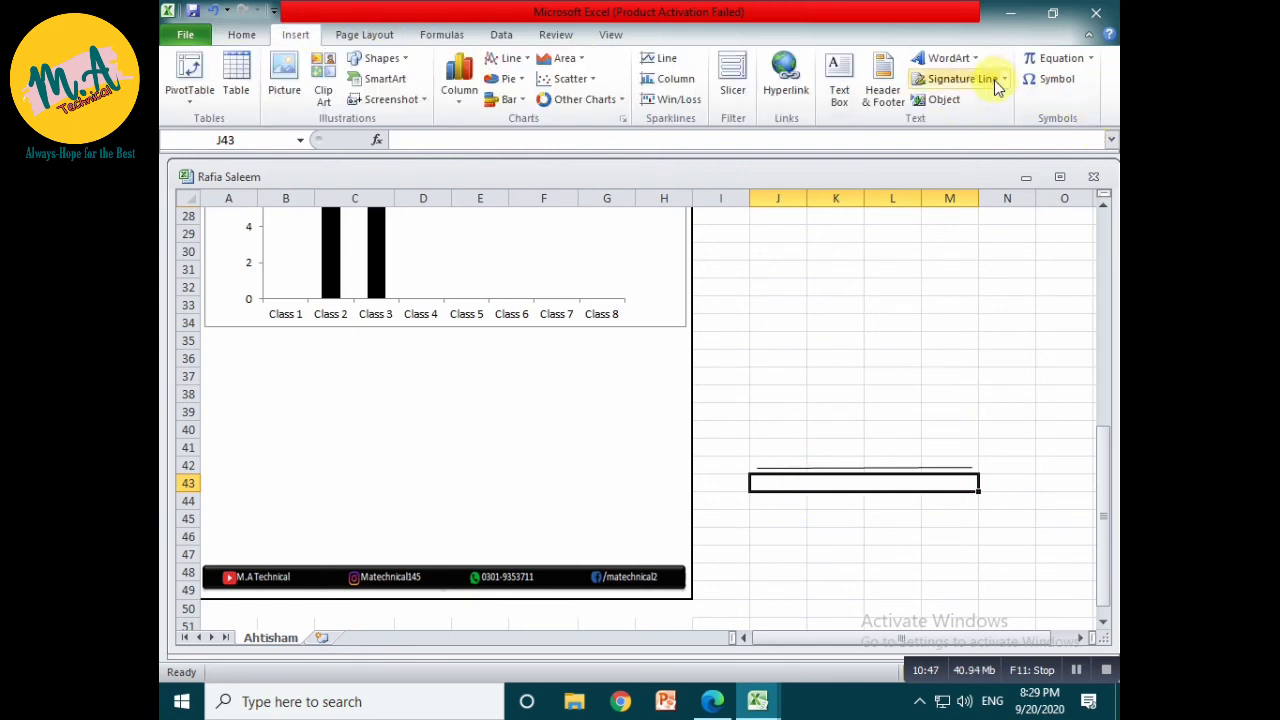
pyautogui.click(1062, 58)
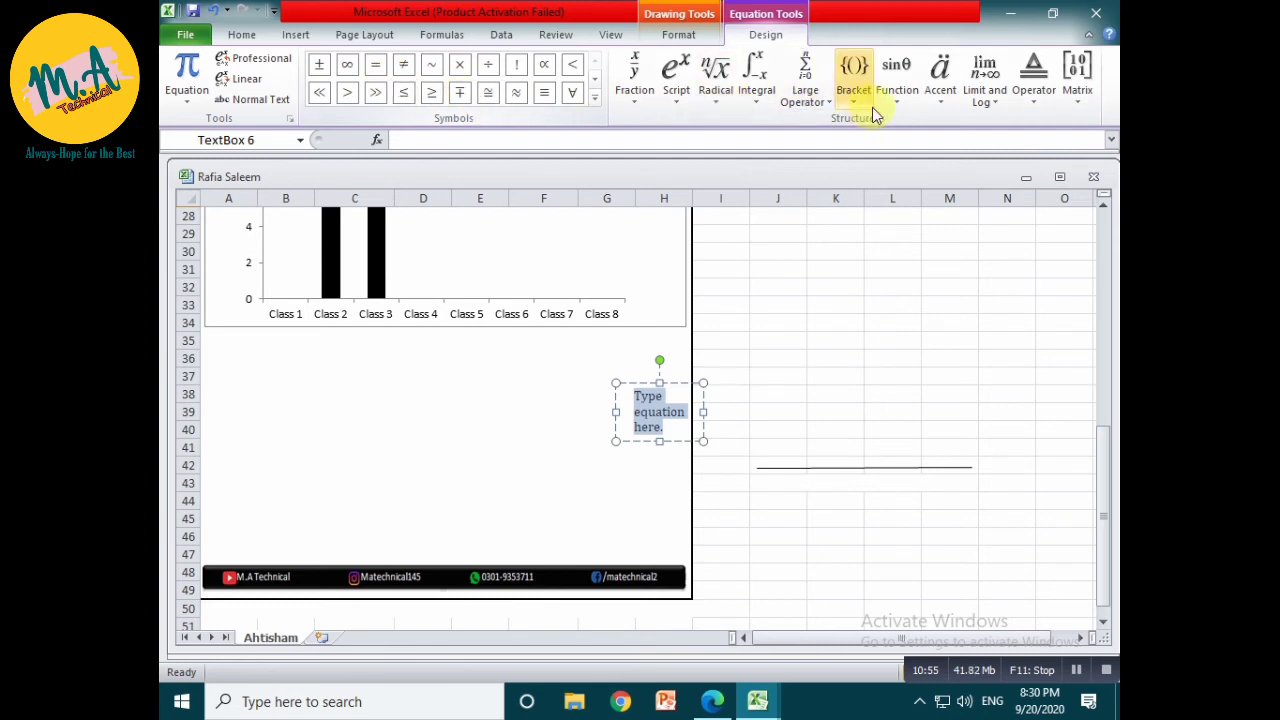
pyautogui.click(295, 34)
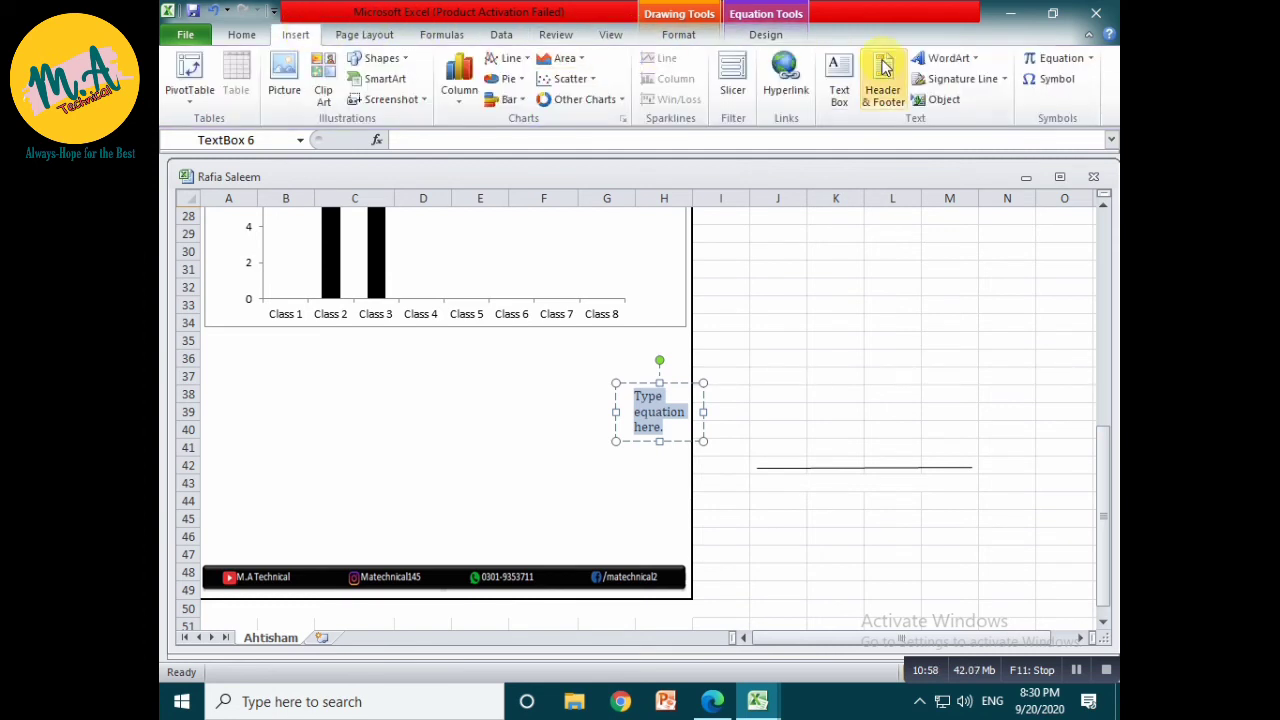
# View the built-in equations from Area of Circle to Trig Identity 2, closing the gallery without inserting one
pyautogui.click(1091, 60)
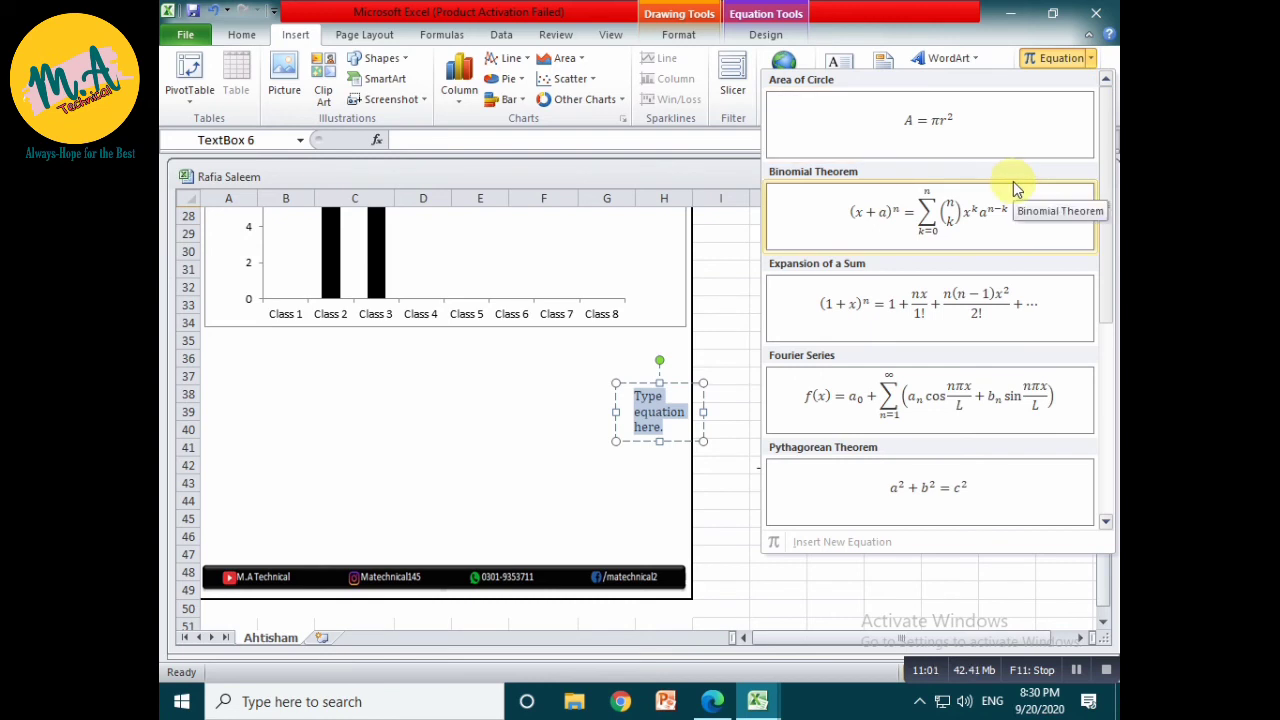
pyautogui.scroll(-3, 894, 245)
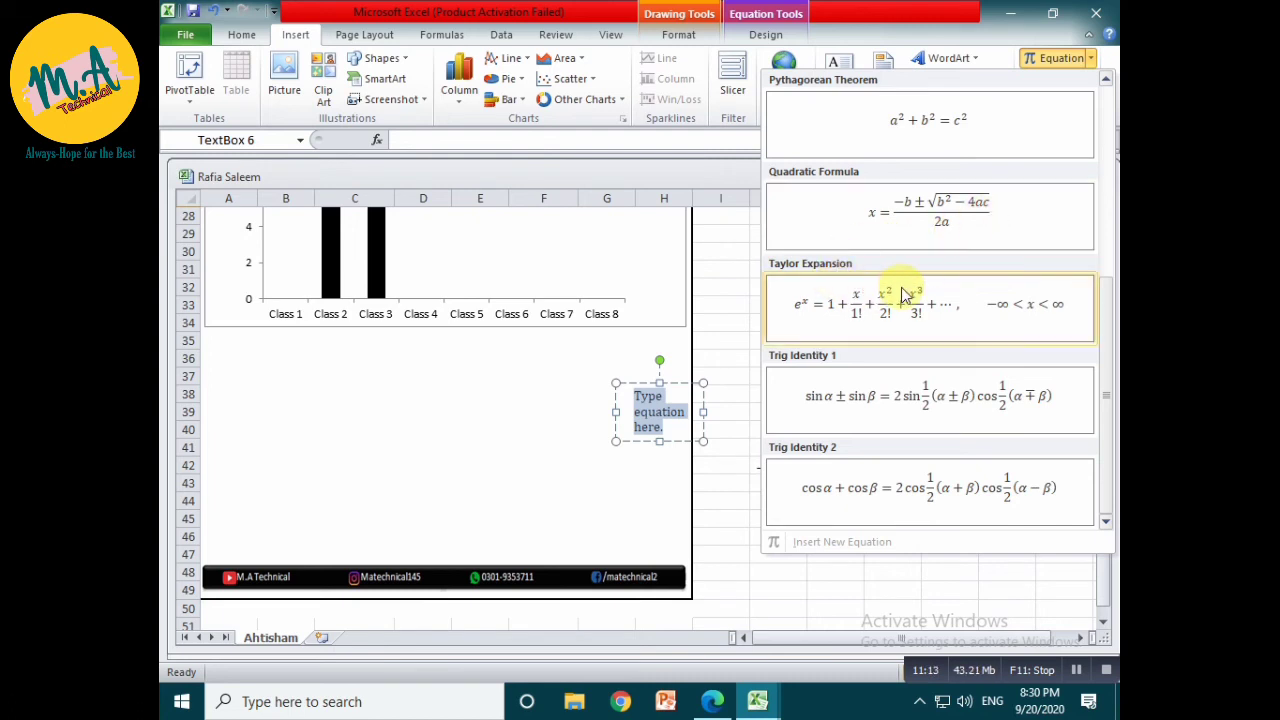
pyautogui.click(719, 351)
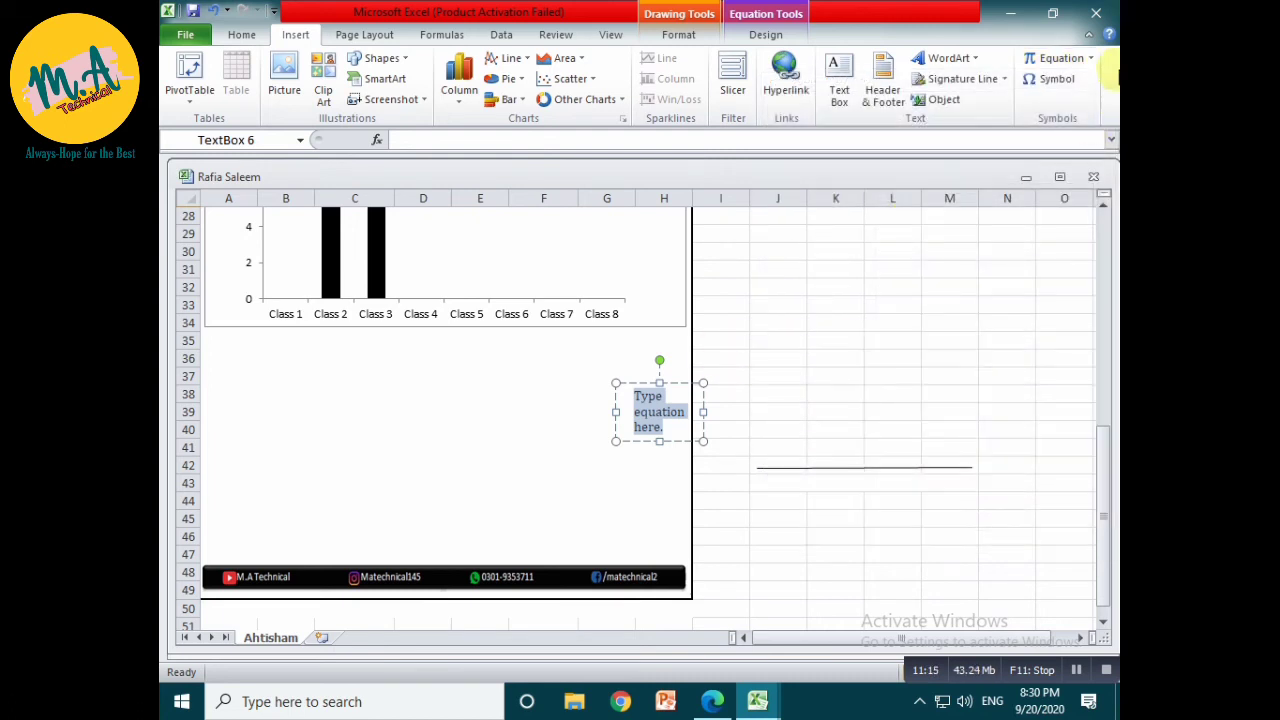
# Browse the normal-text symbols from the Basic Latin subset onward, and close the Symbol dialog without inserting any
pyautogui.click(1050, 79)
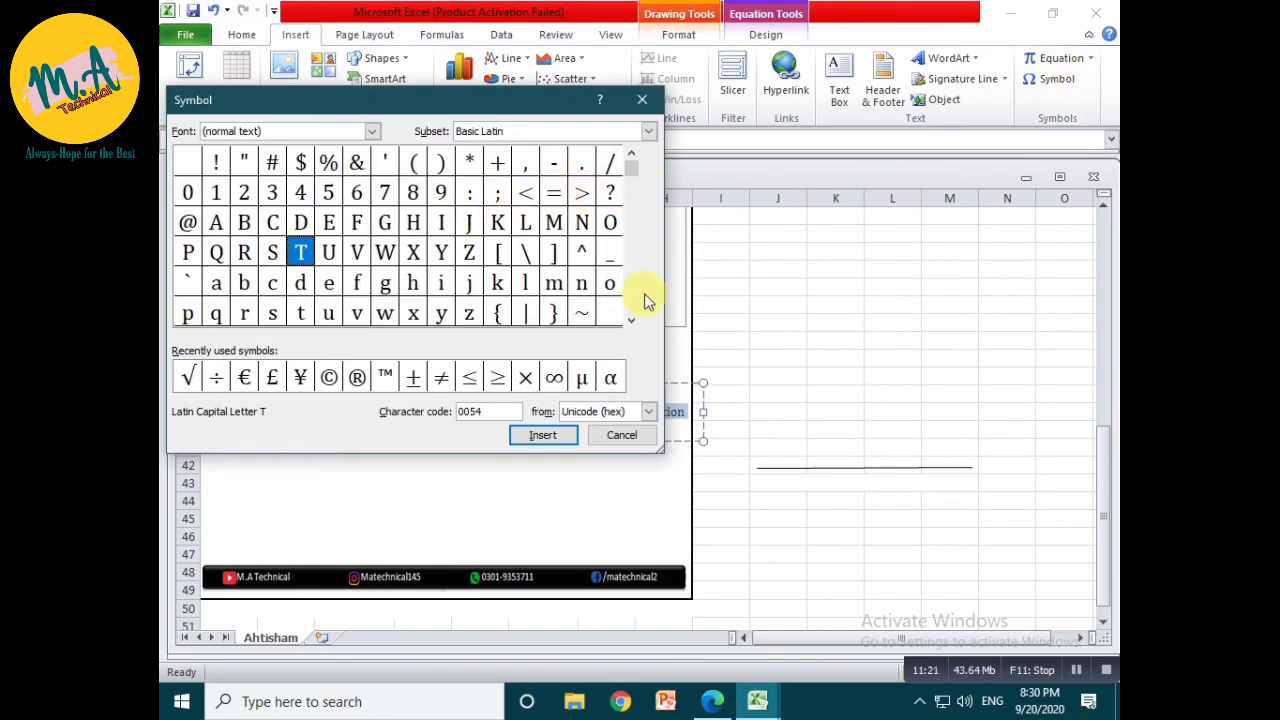
pyautogui.click(631, 320)
pyautogui.click(631, 320)
pyautogui.click(631, 320)
pyautogui.click(631, 320)
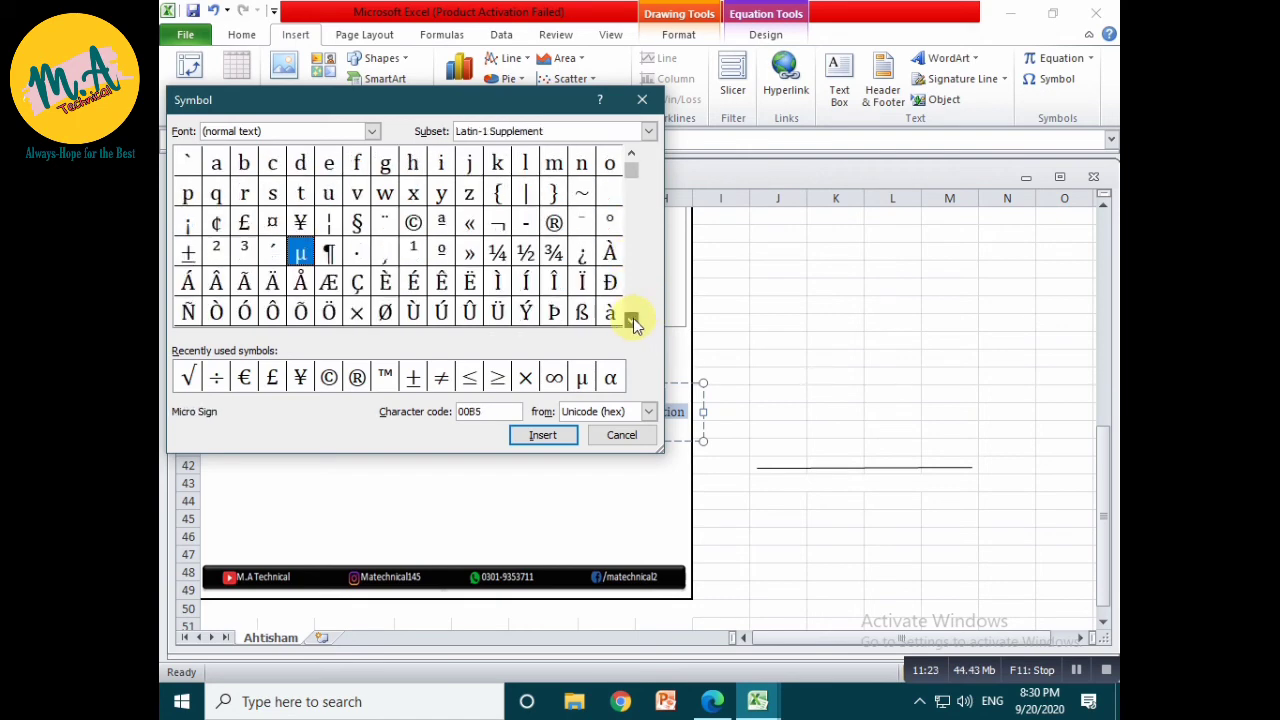
pyautogui.click(631, 320)
pyautogui.click(631, 320)
pyautogui.click(642, 100)
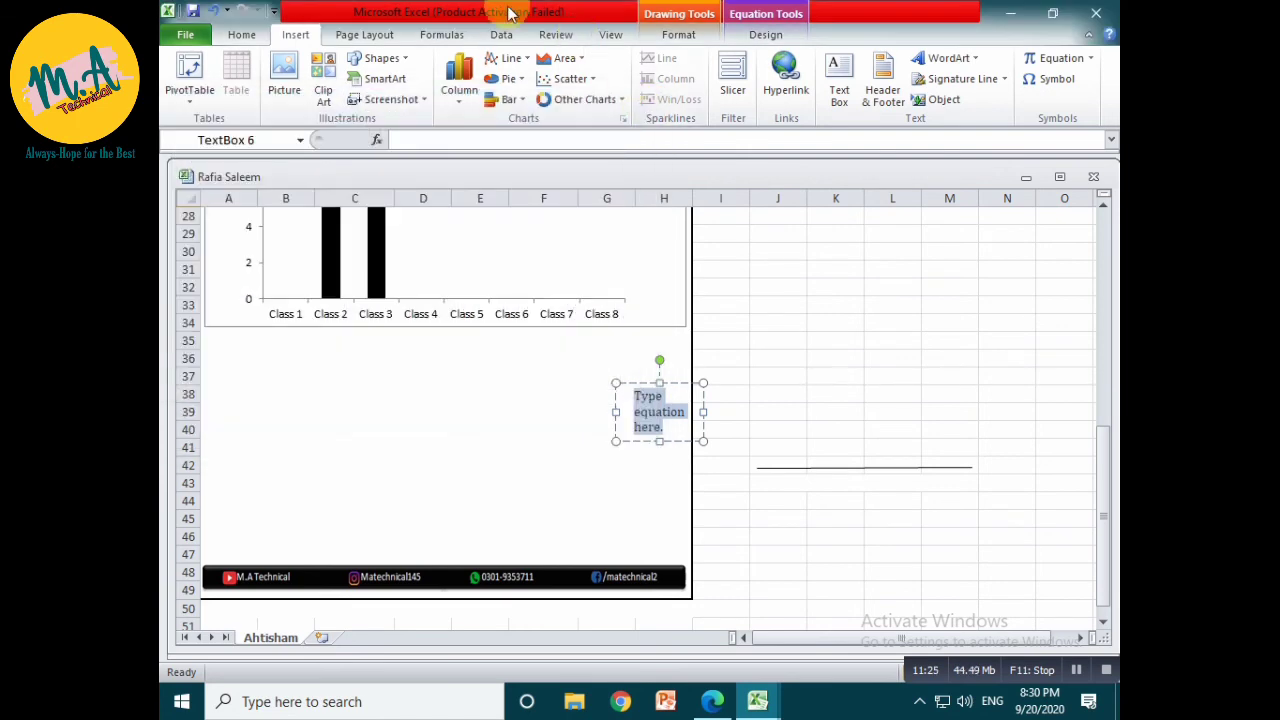
# Set the page orientation to Landscape and view the available paper sizes without choosing another one
pyautogui.click(366, 35)
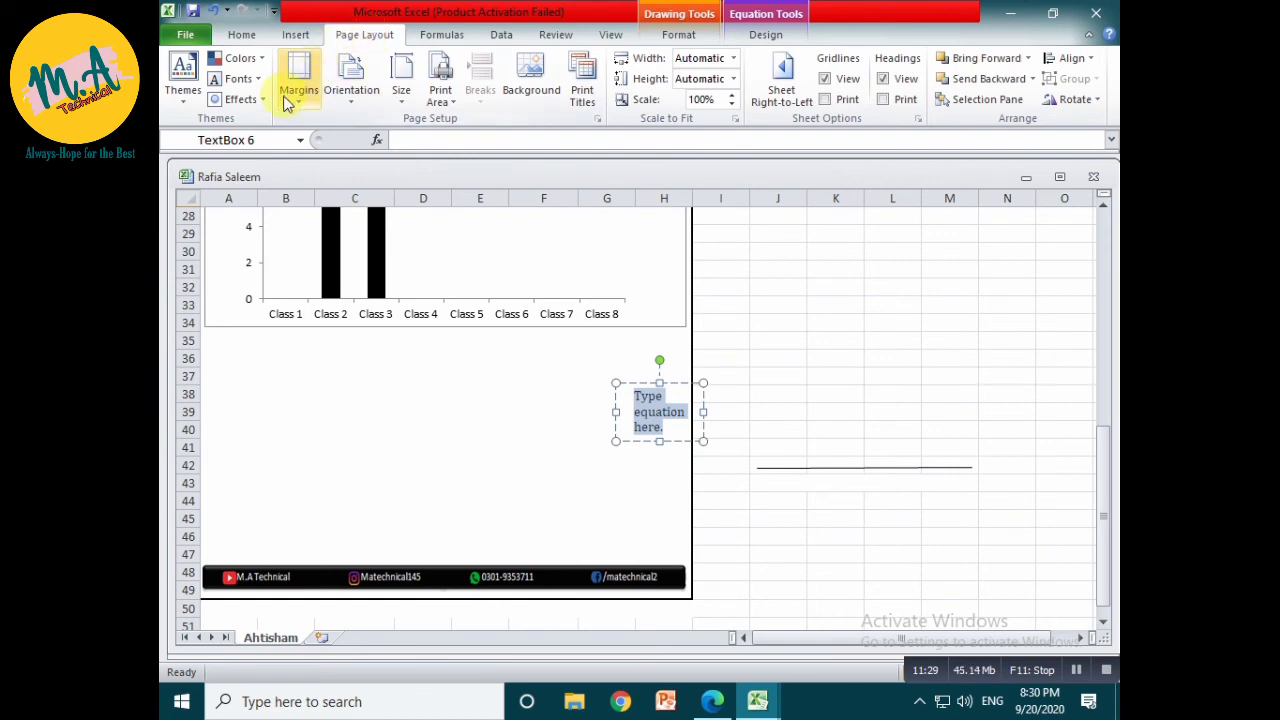
pyautogui.click(351, 105)
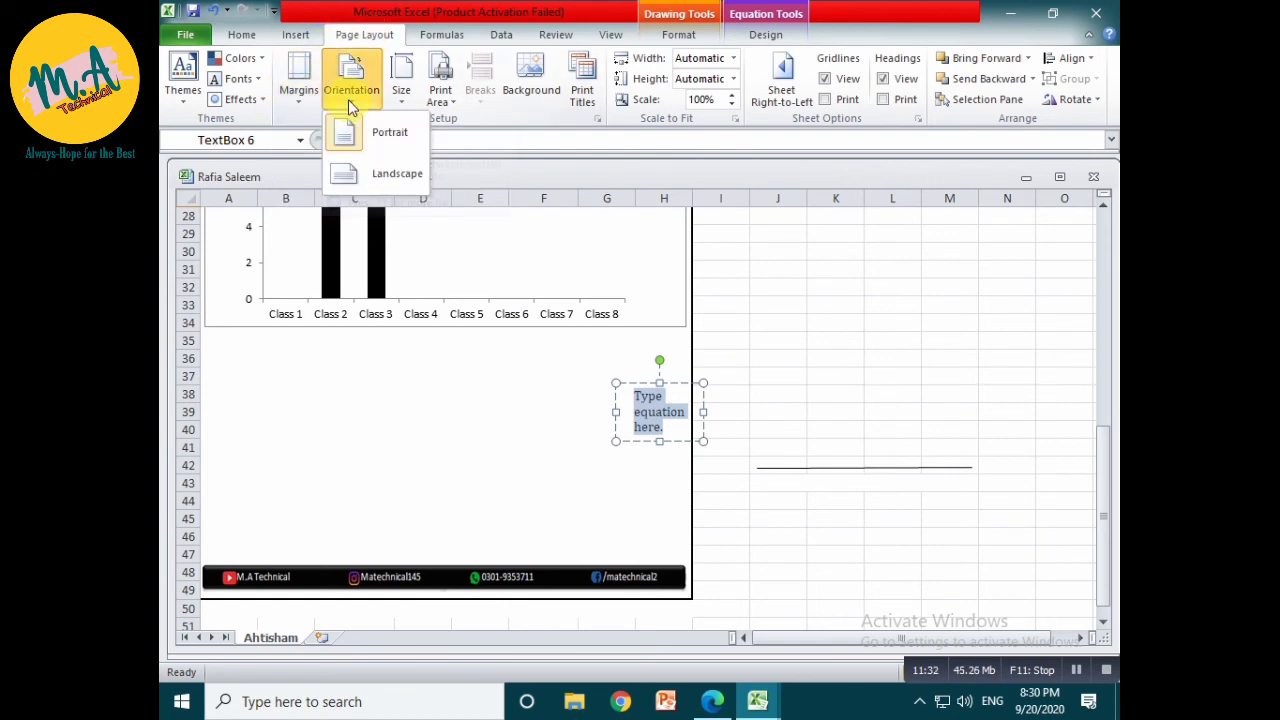
pyautogui.click(376, 172)
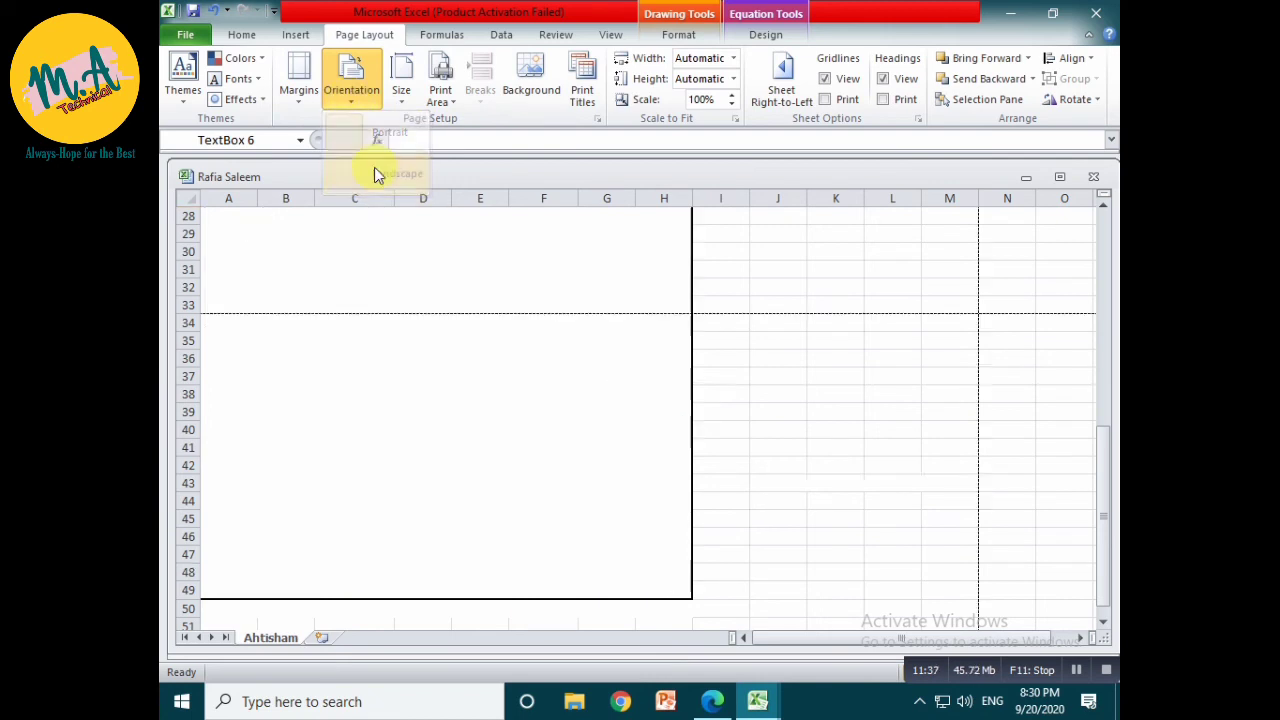
pyautogui.click(401, 95)
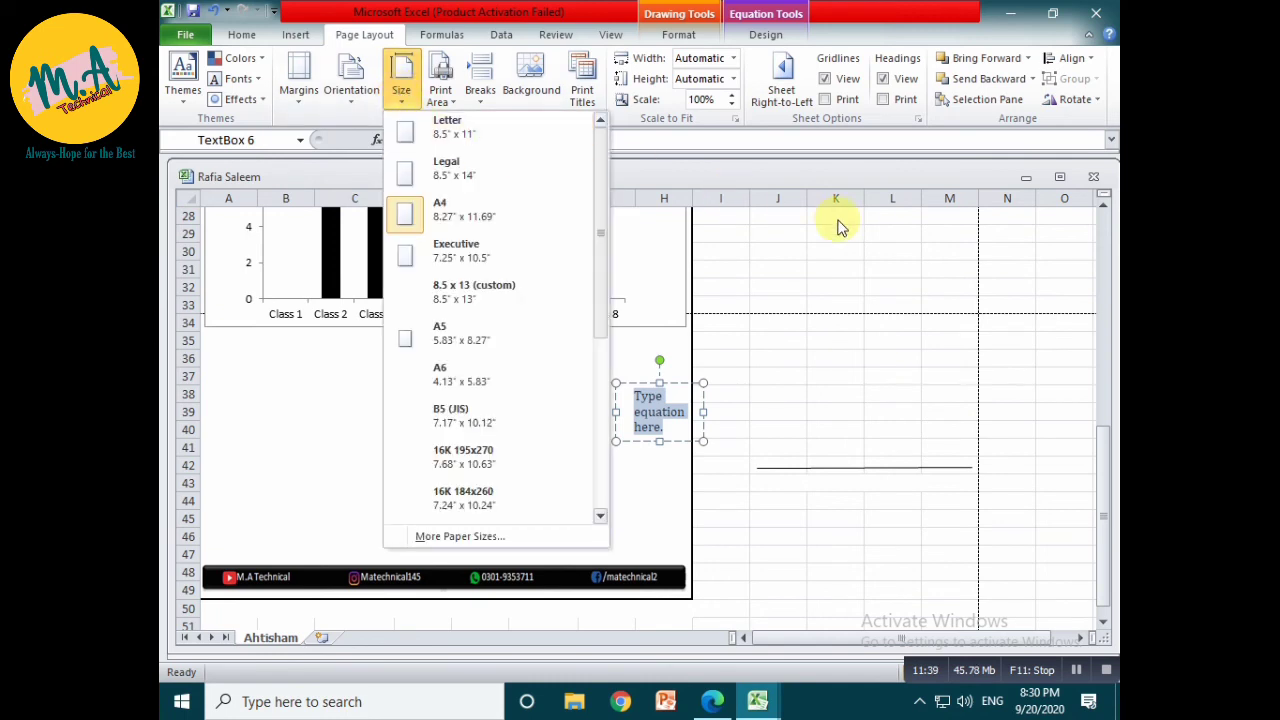
pyautogui.click(824, 240)
# Clear the print area of the marks report sheet
pyautogui.scroll(6, 447, 230)
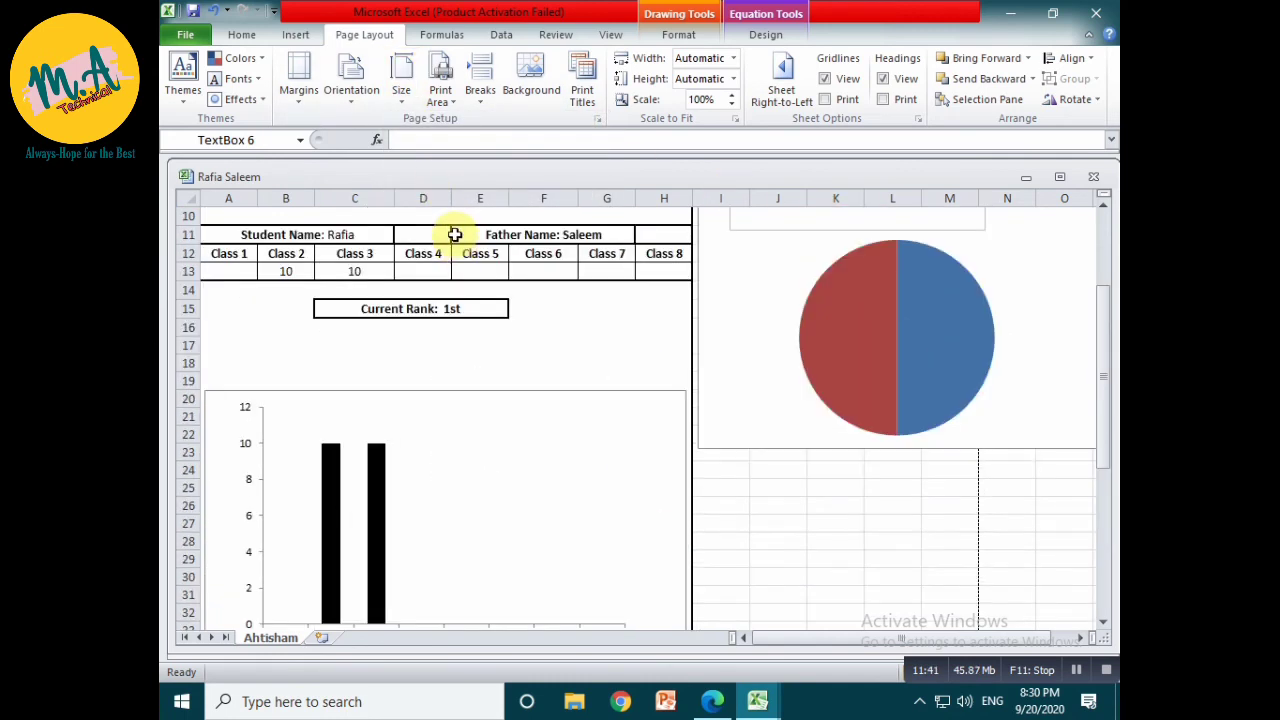
pyautogui.scroll(3, 449, 237)
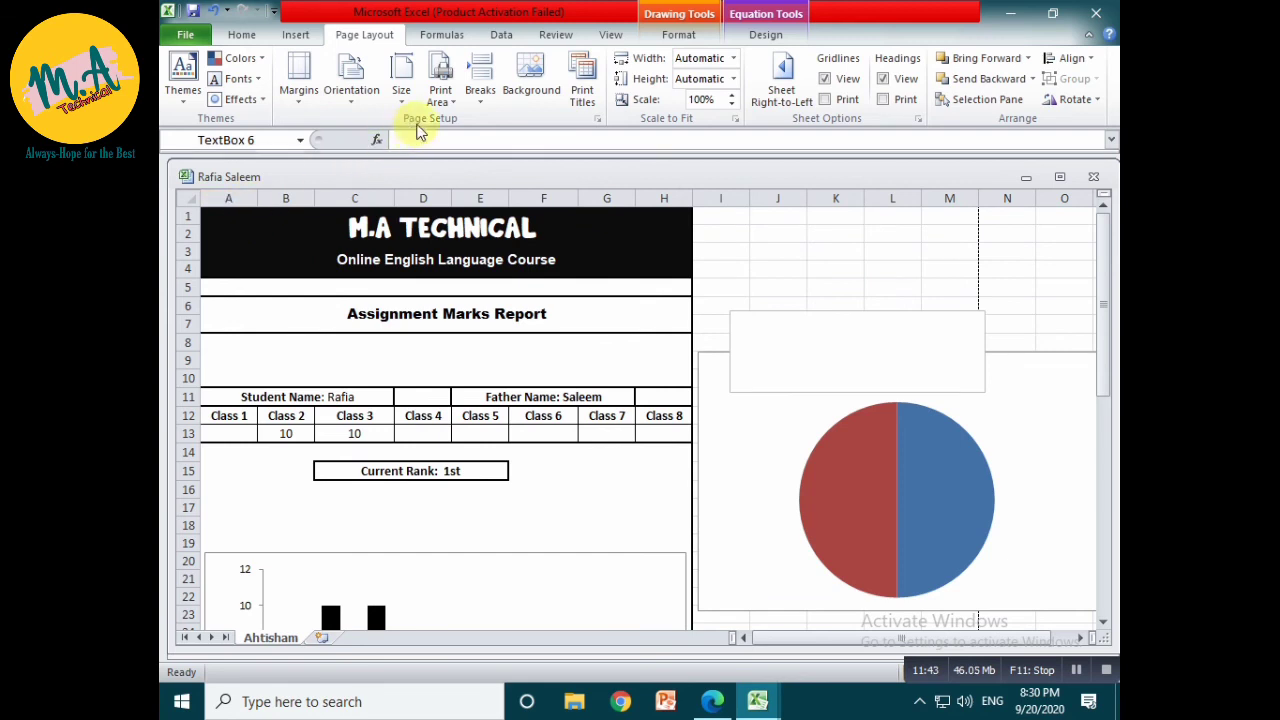
pyautogui.click(450, 100)
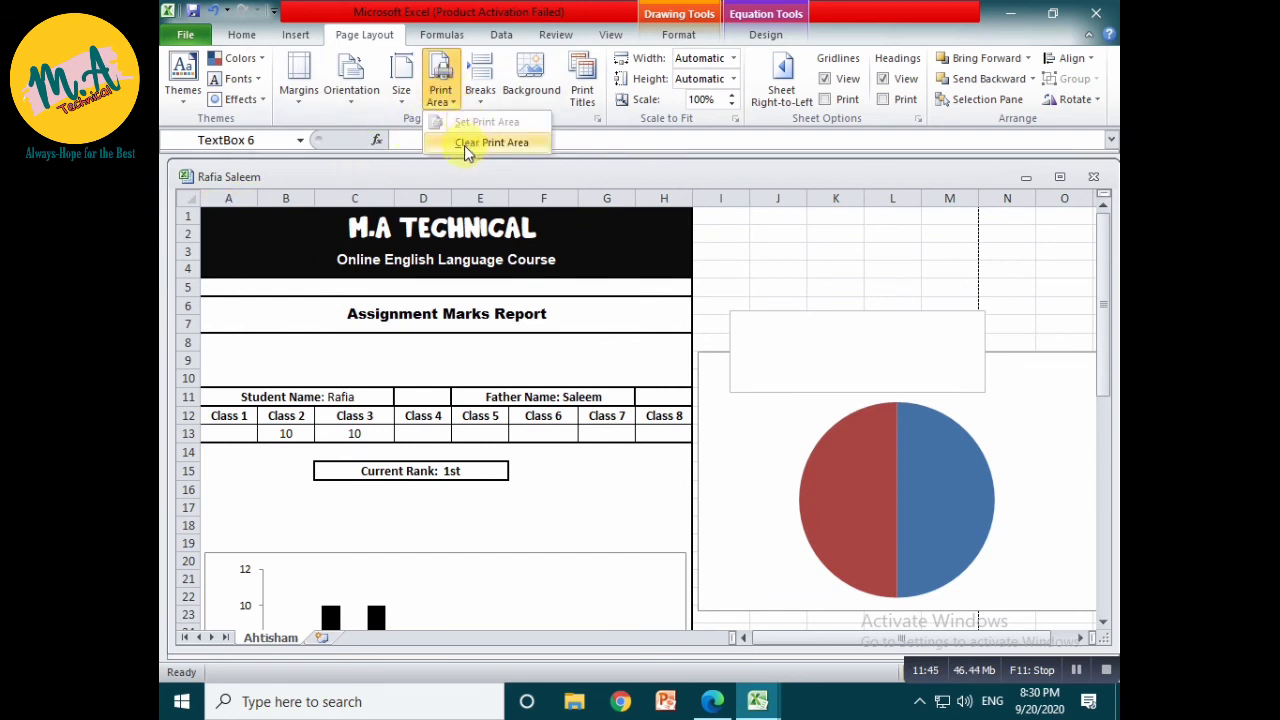
pyautogui.click(465, 143)
# Select the report range A1:H18, check the sheet's print preview, and return to the worksheet without printing
pyautogui.moveTo(227, 228)
pyautogui.mouseDown()
pyautogui.moveTo(277, 414)
pyautogui.moveTo(277, 522)
pyautogui.mouseUp()
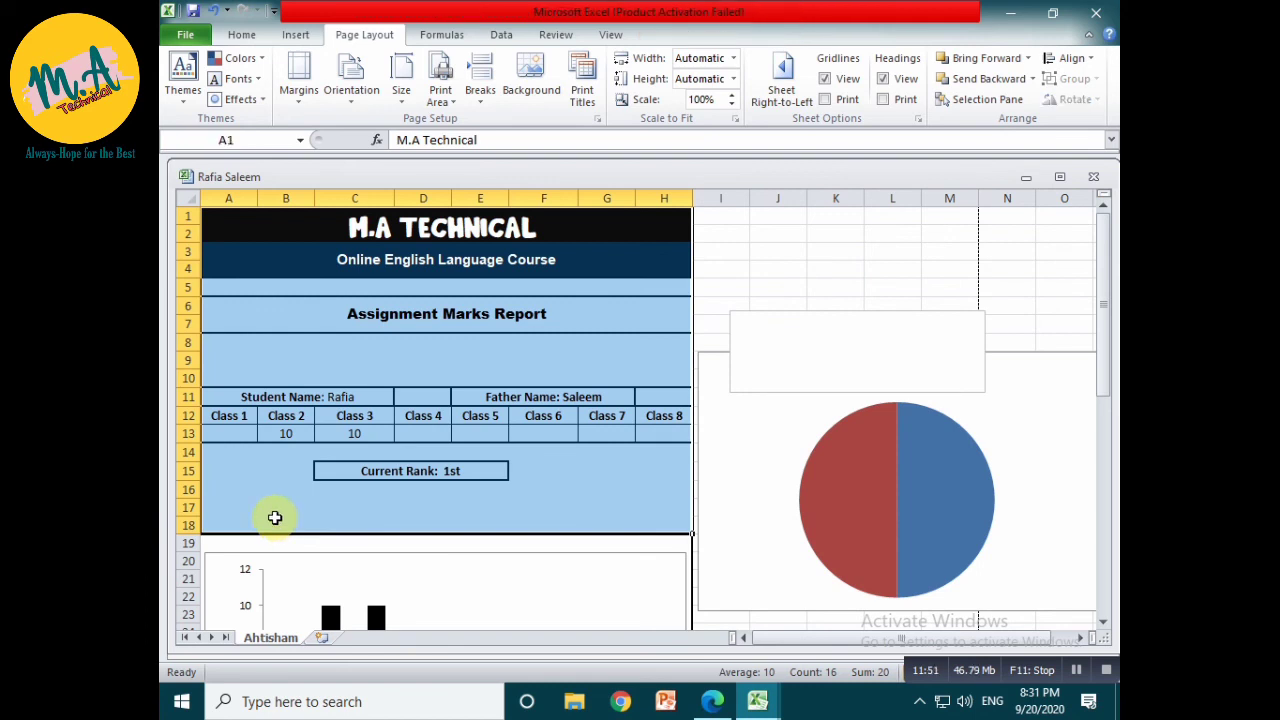
pyautogui.hotkey('ctrl', 'p')
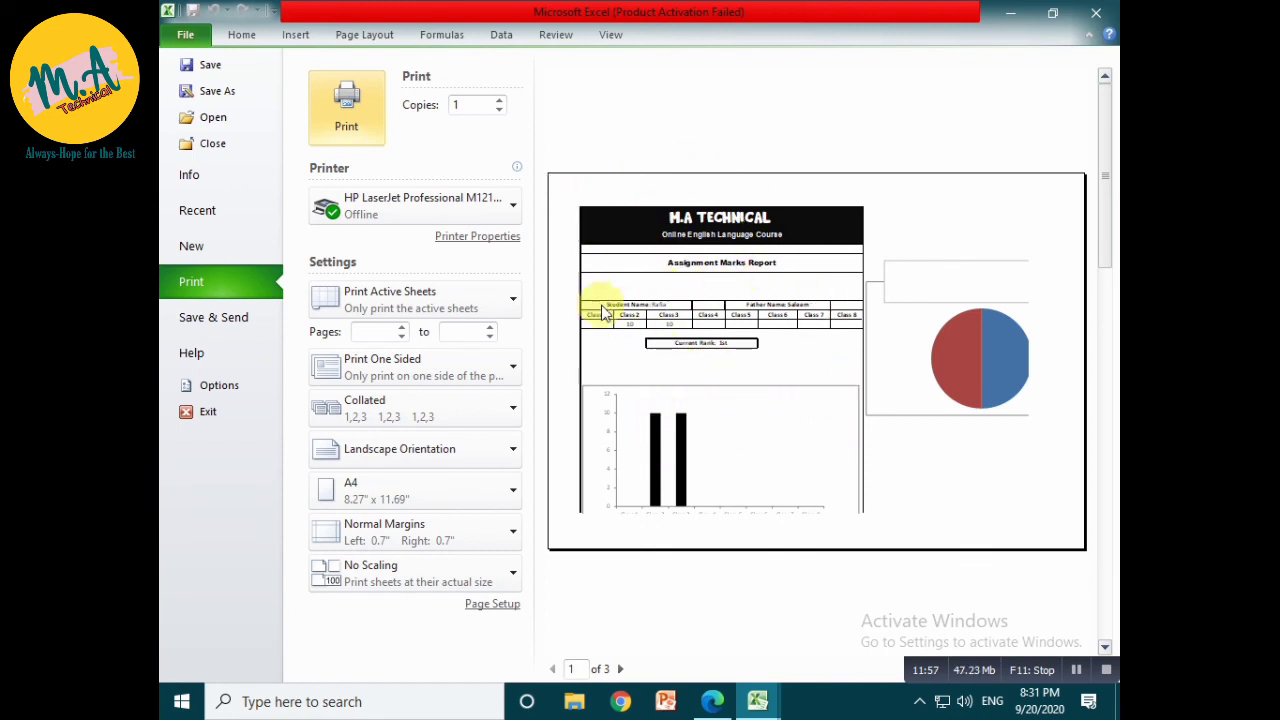
pyautogui.click(185, 34)
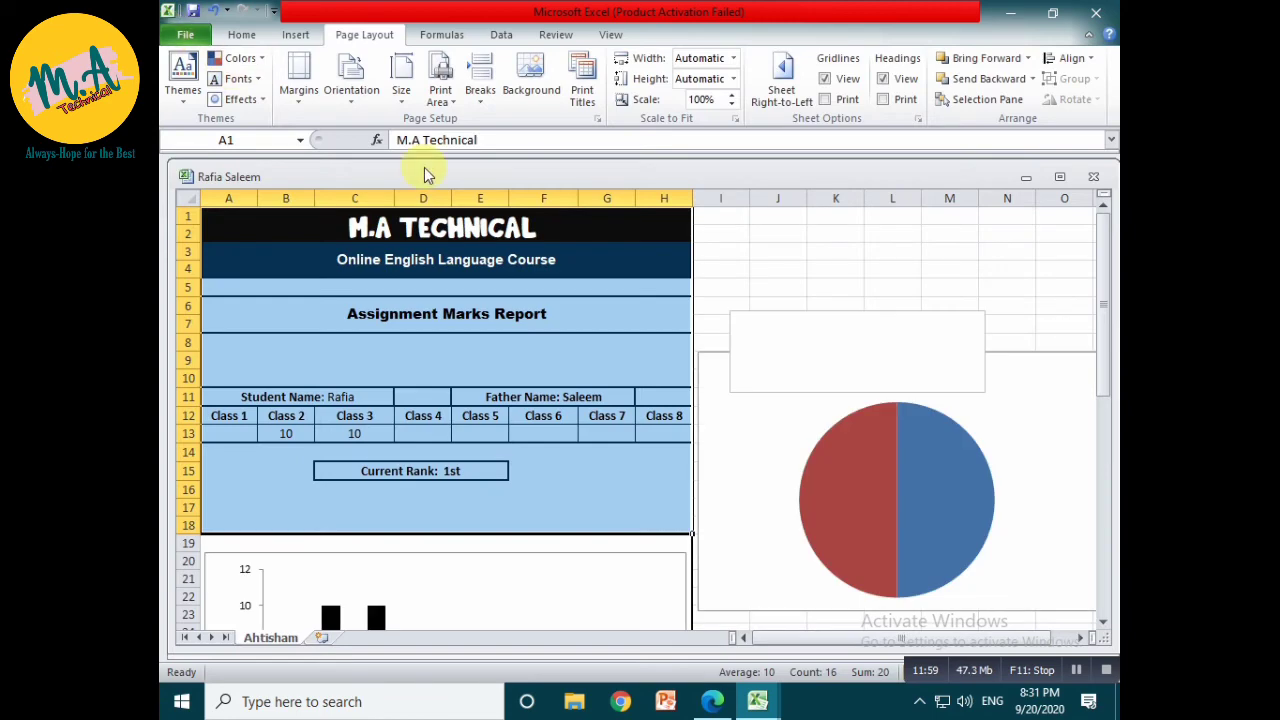
# Reset all page breaks on the sheet and look over the report from its title to its footer
pyautogui.scroll(-12, 426, 180)
pyautogui.scroll(11, 428, 194)
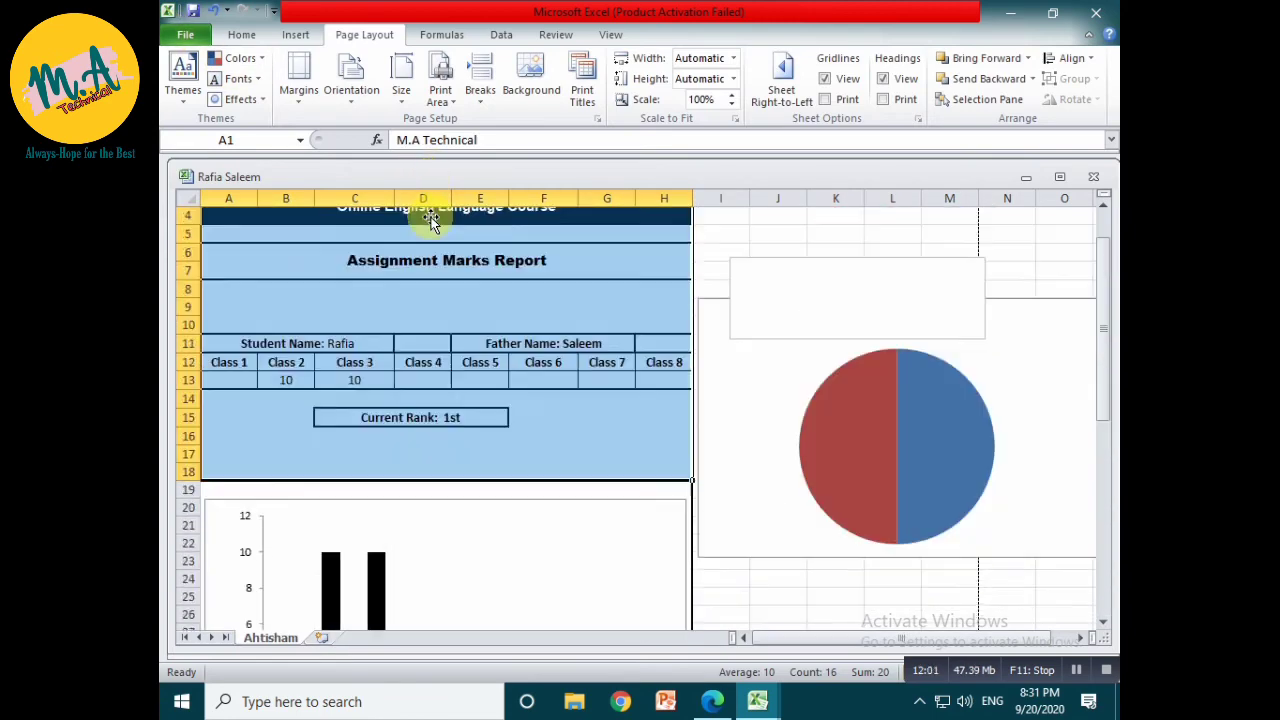
pyautogui.scroll(1, 430, 222)
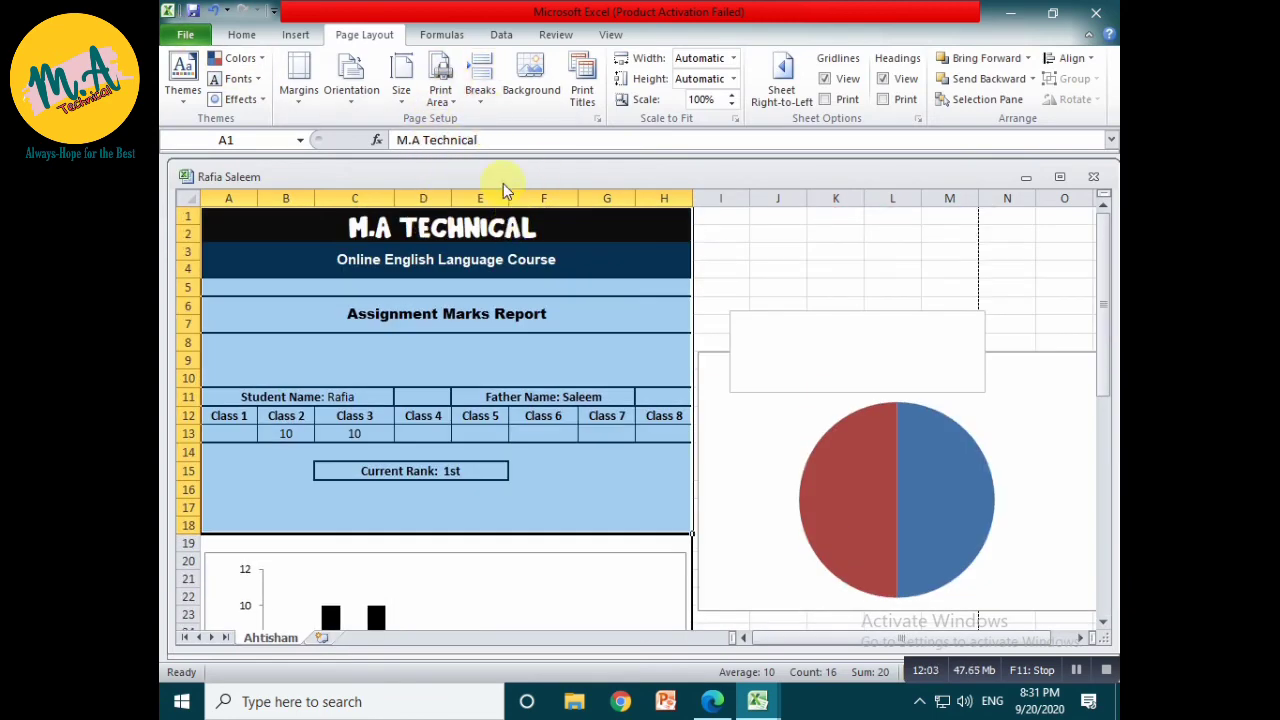
pyautogui.scroll(-3, 477, 306)
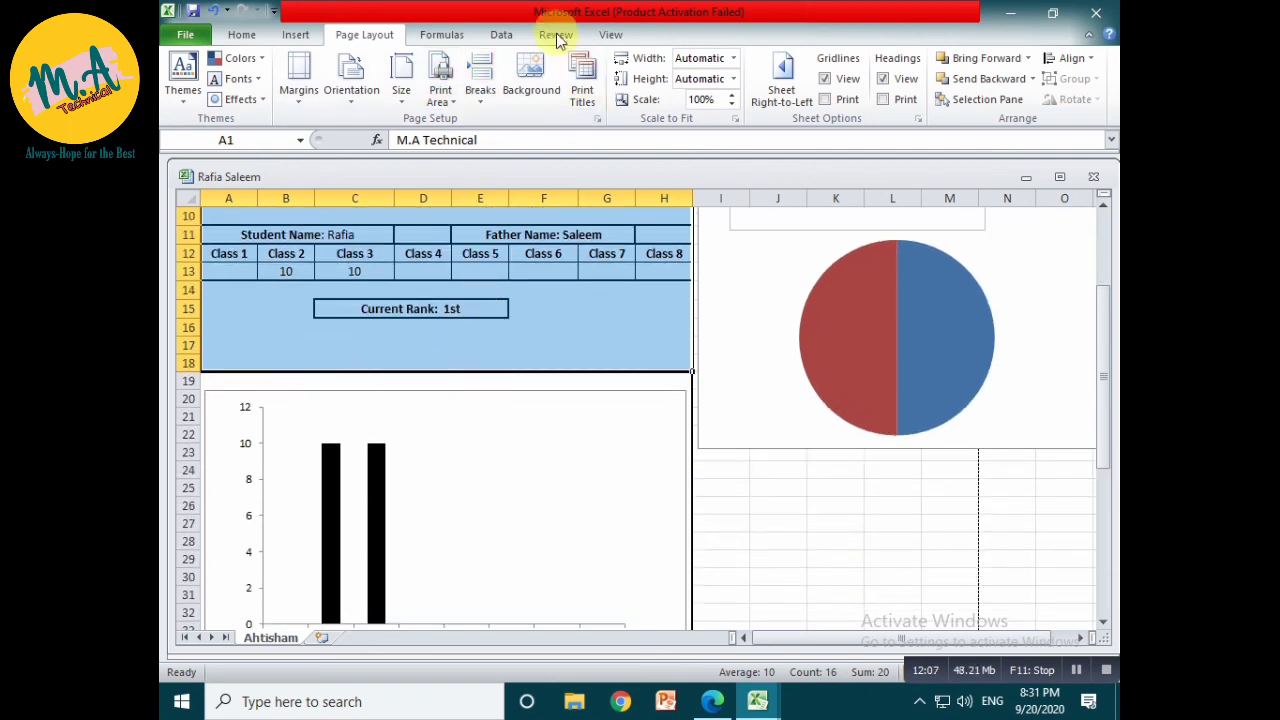
pyautogui.click(482, 90)
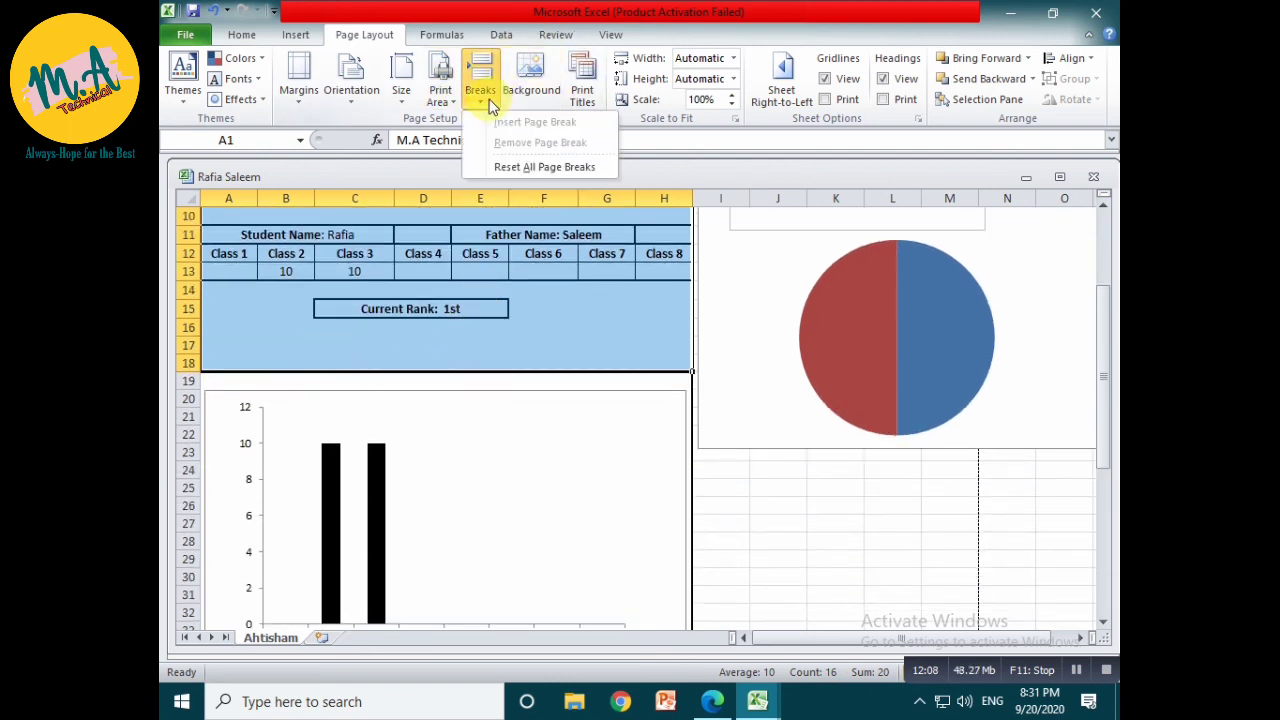
pyautogui.click(504, 174)
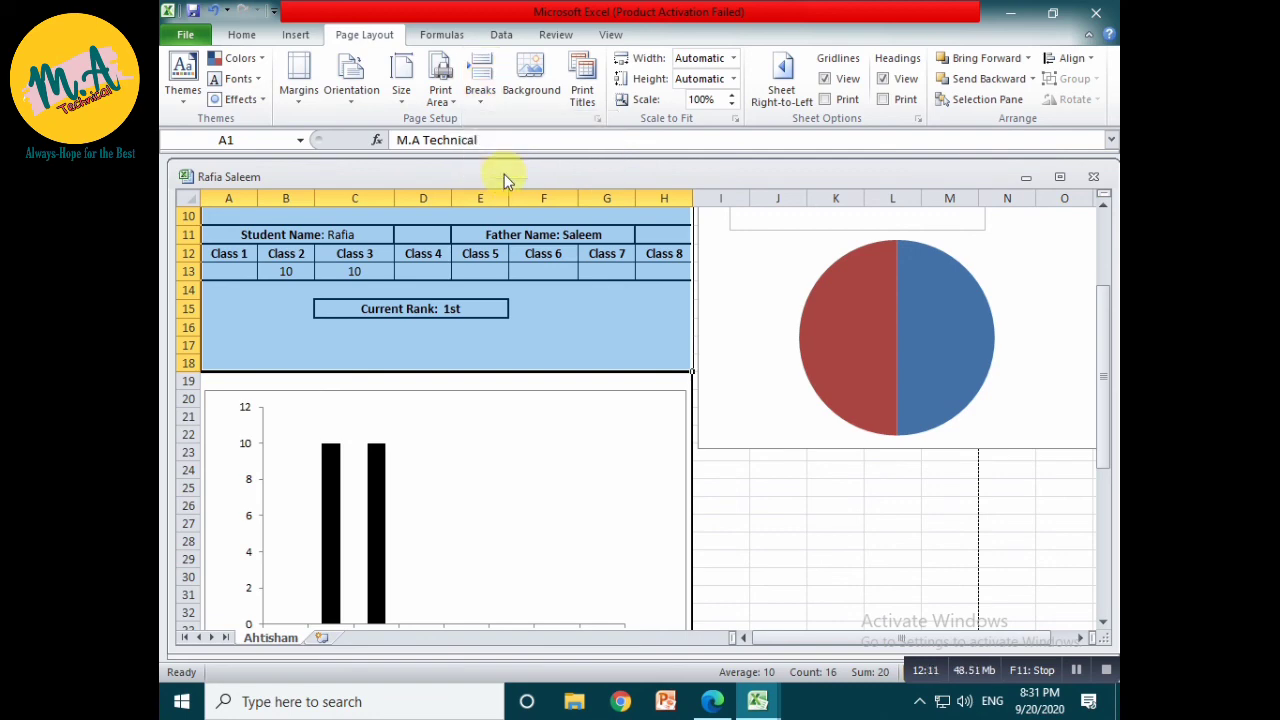
pyautogui.scroll(-11, 429, 312)
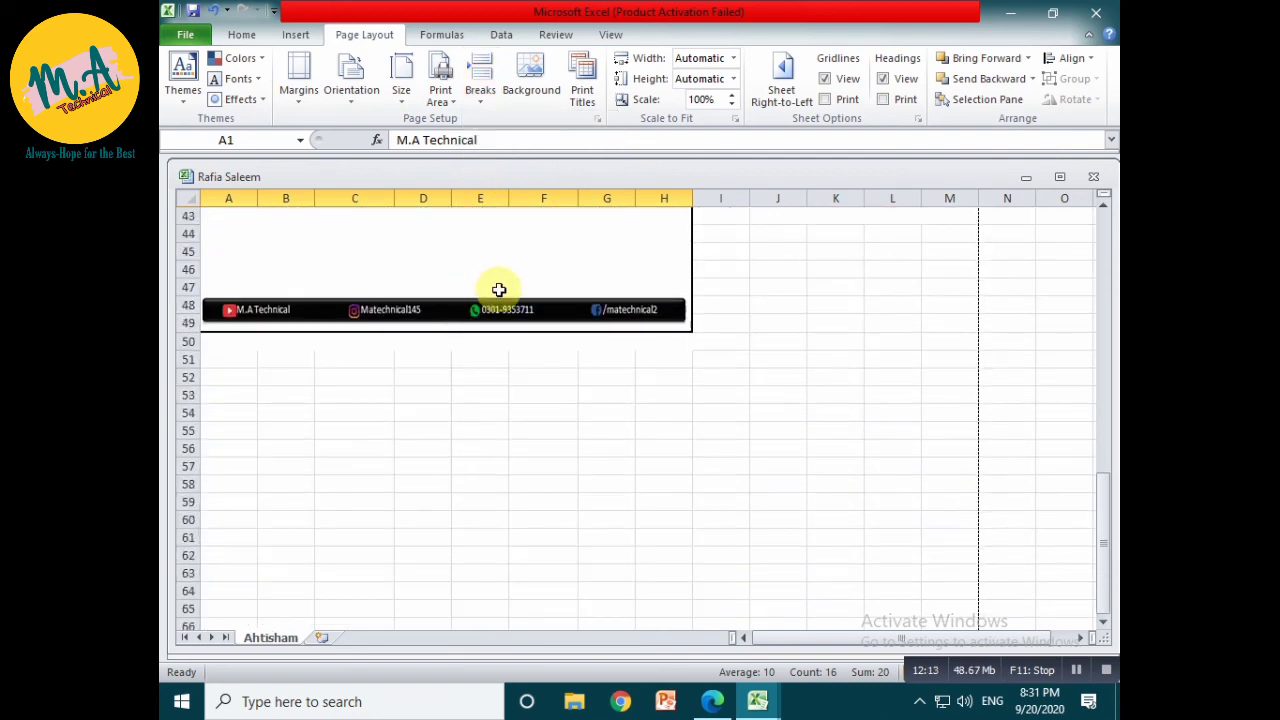
pyautogui.scroll(11, 471, 297)
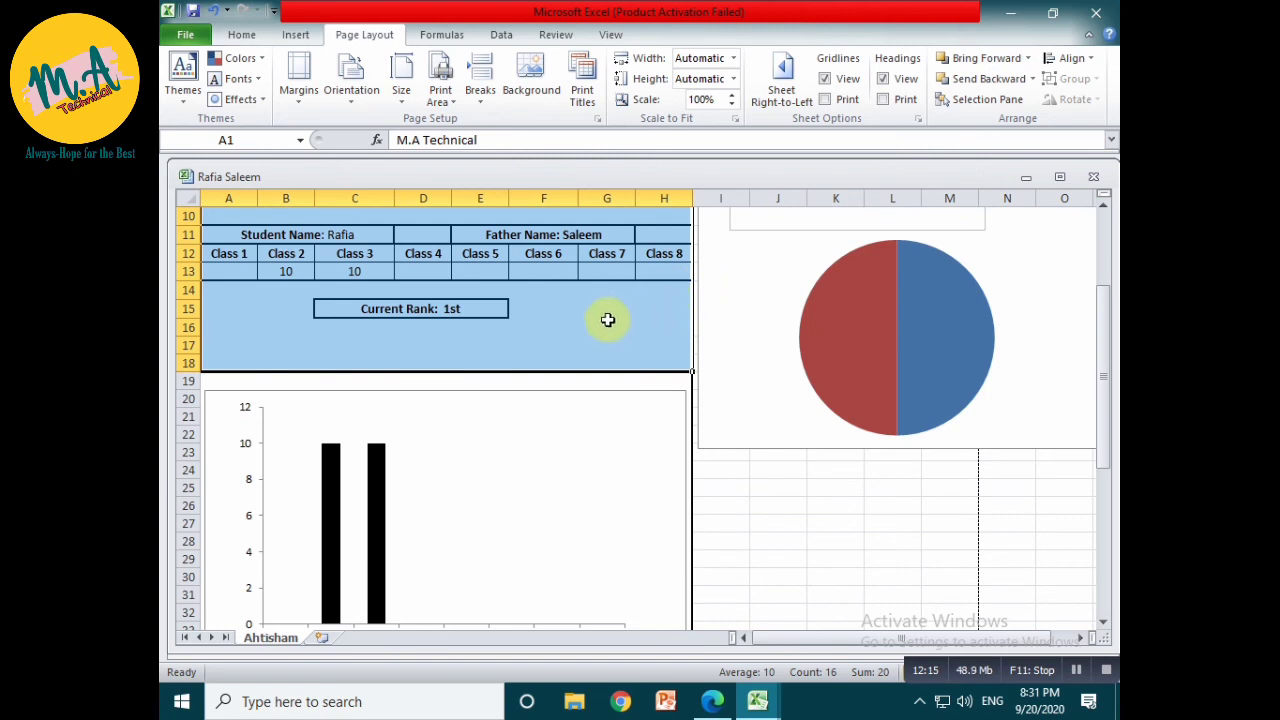
pyautogui.scroll(3, 600, 318)
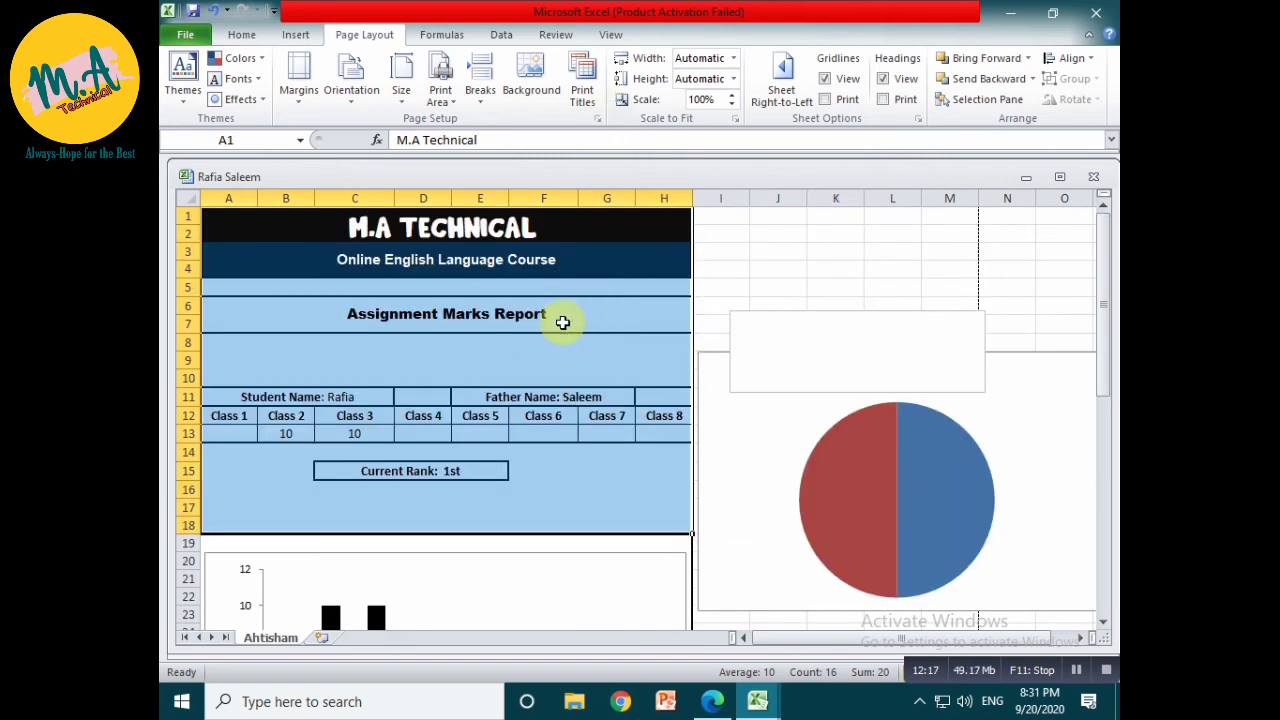